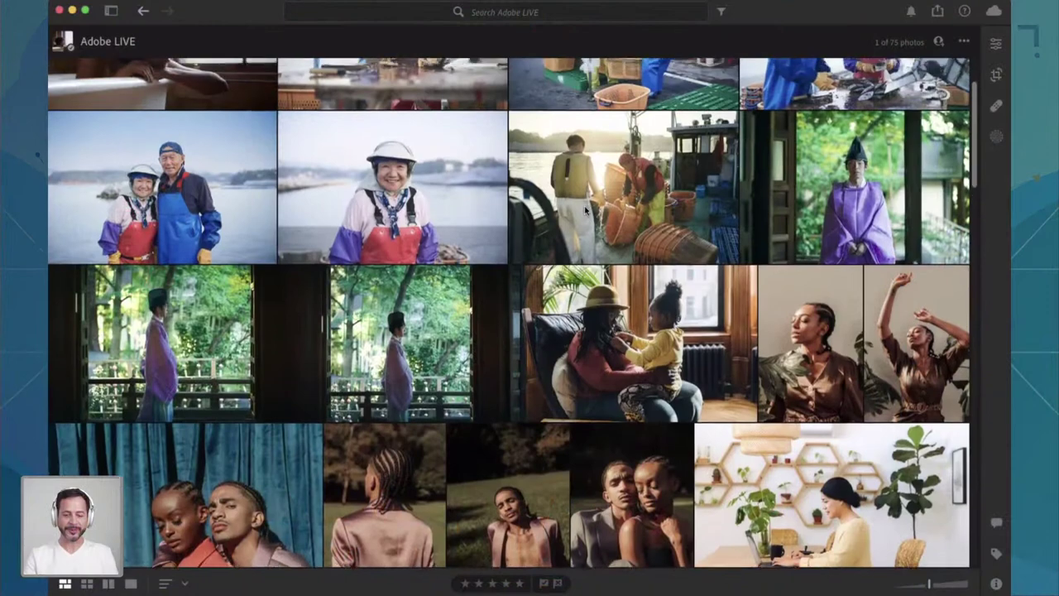
Step: Browse the Adobe LIVE album and open the photo of two men in hats sitting on the grassy hillside
scroll(585, 211, up, 3)
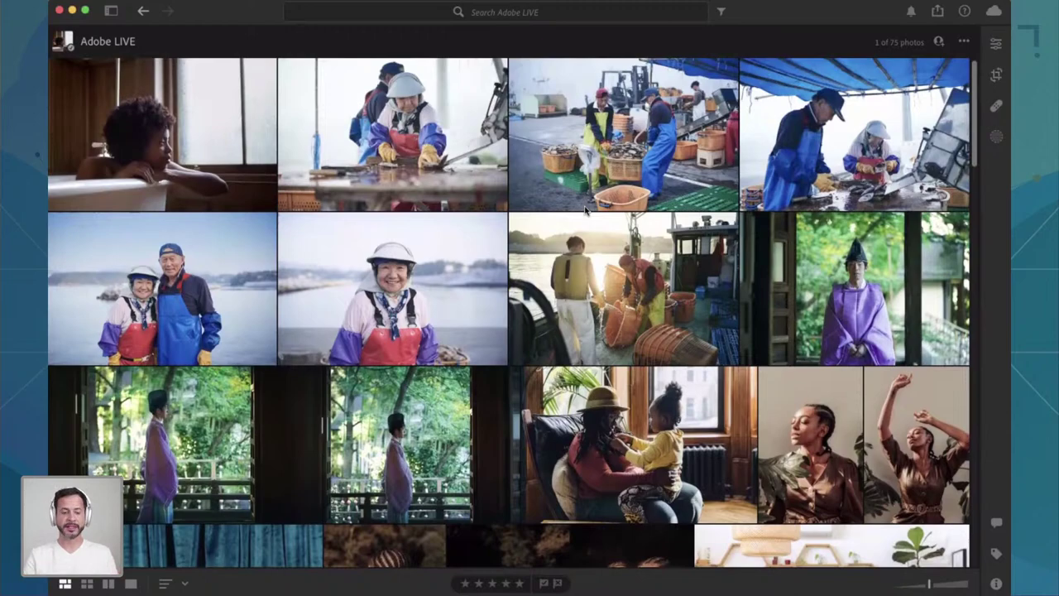
scroll(585, 211, down, 10)
scroll(585, 211, down, 10)
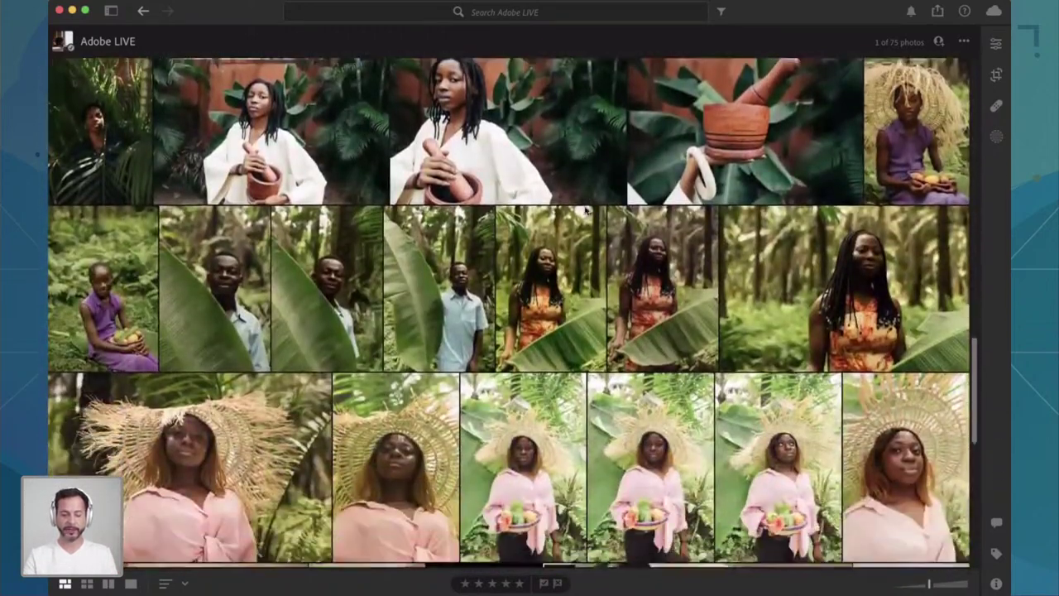
scroll(585, 211, down, 10)
scroll(585, 211, down, 3)
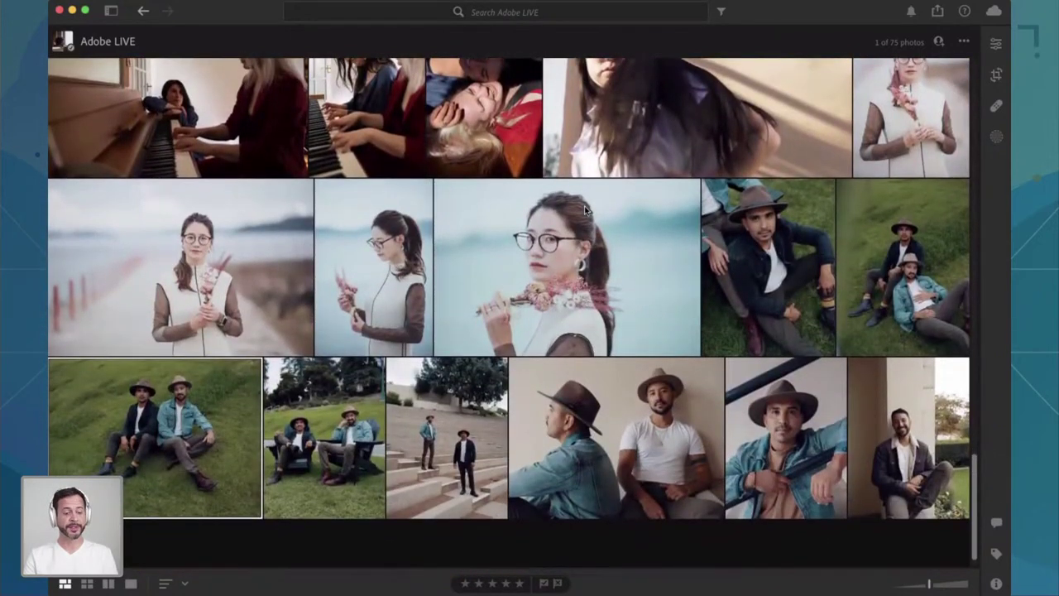
scroll(585, 211, down, 1)
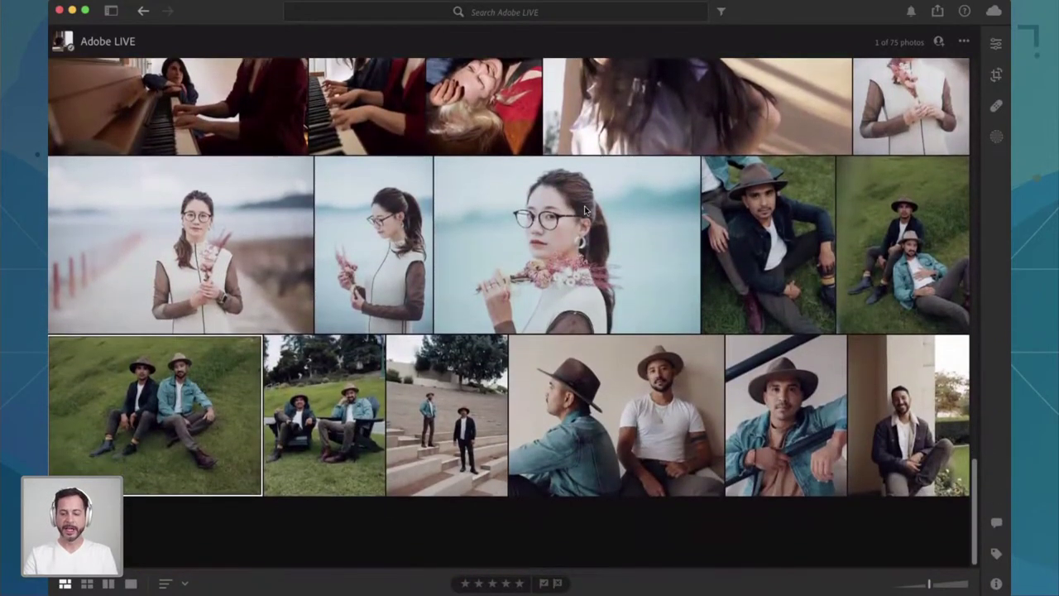
double_click(172, 400)
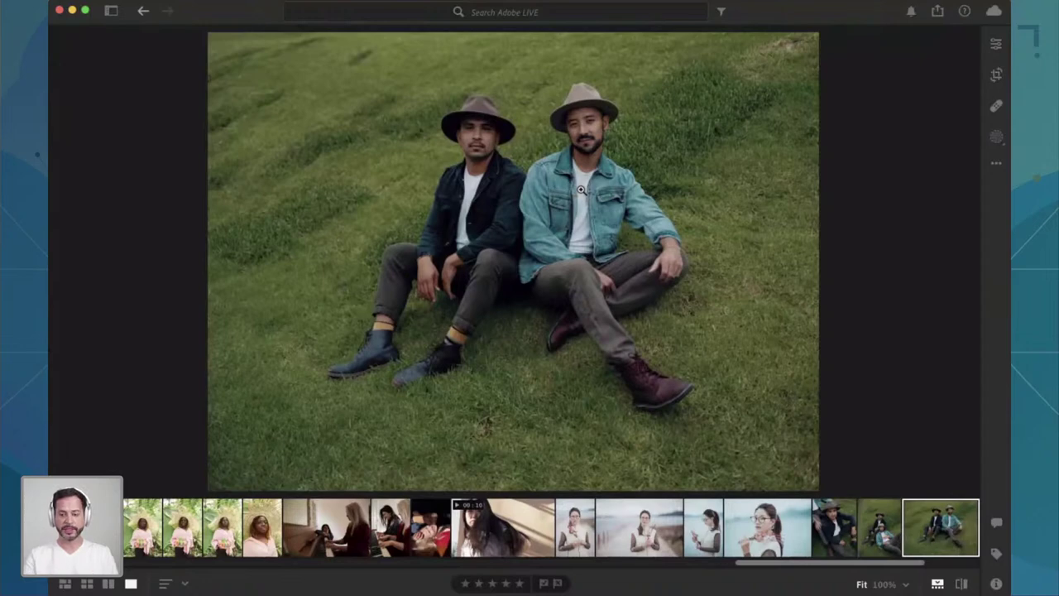
Step: Mask both men with Select Subject and set Shadows to +34, Saturation to +5, Exposure to +0.32 and Highlights to -20
click(998, 137)
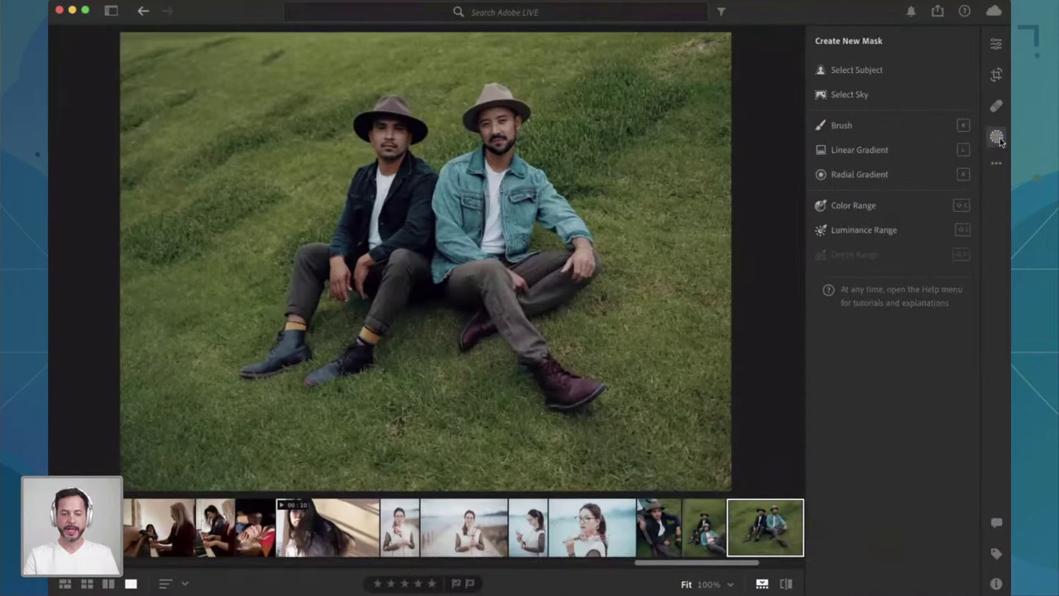
click(905, 73)
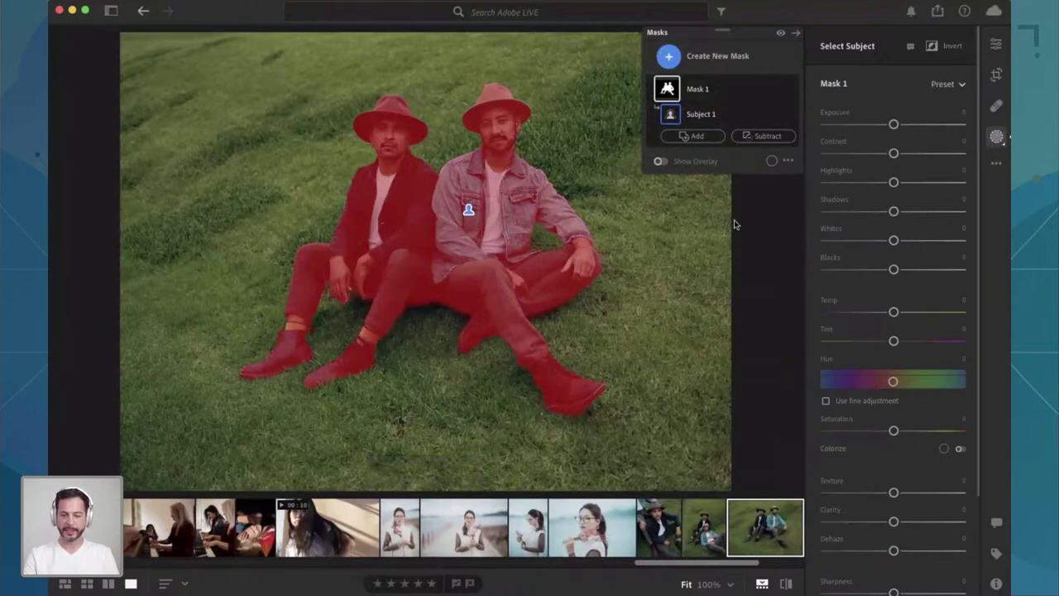
click(907, 211)
drag(908, 212, 917, 211)
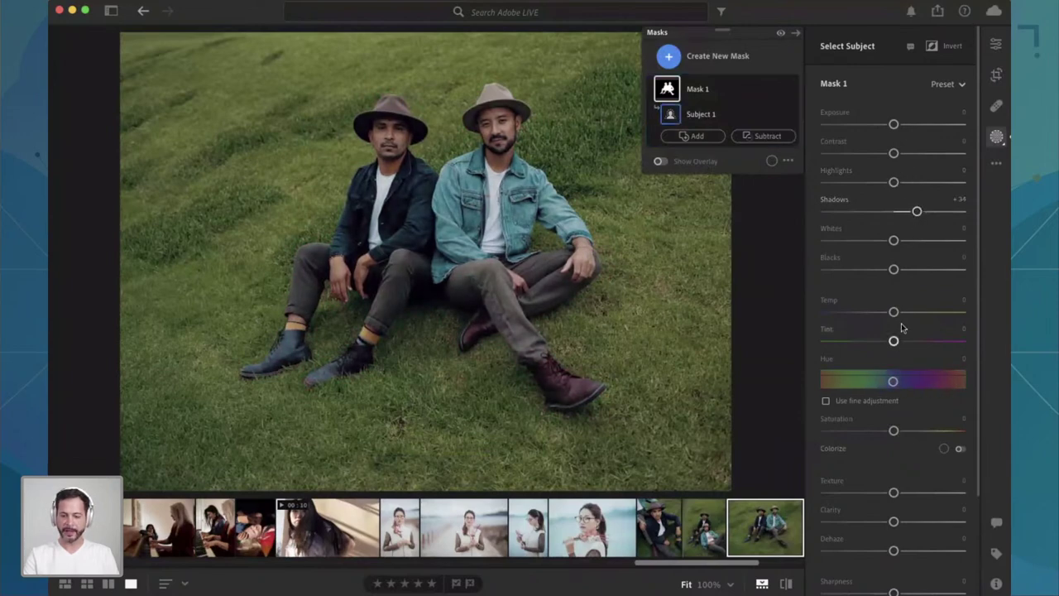
drag(901, 431, 904, 430)
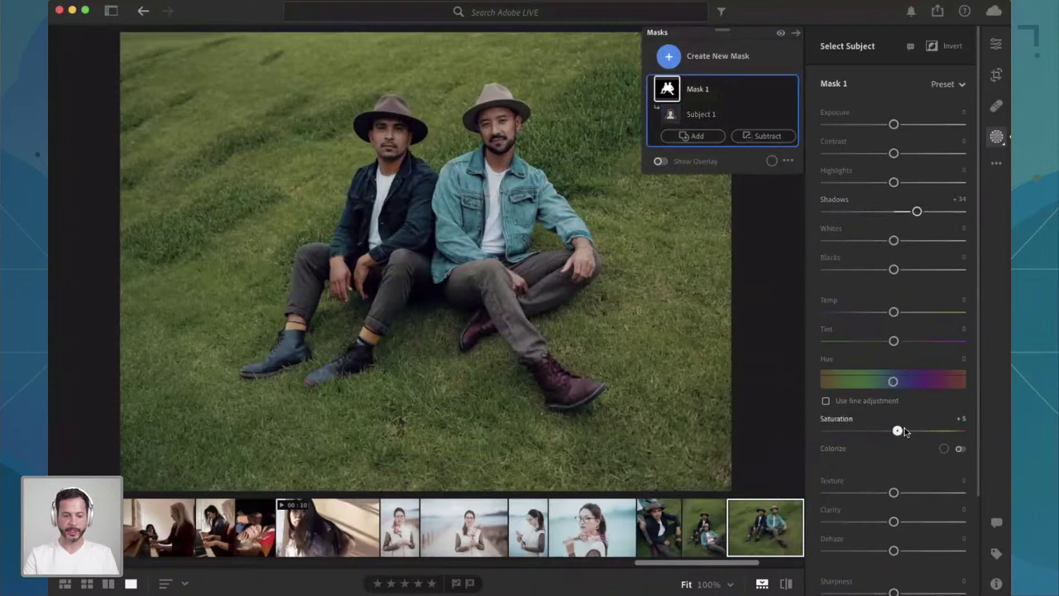
drag(894, 124, 900, 125)
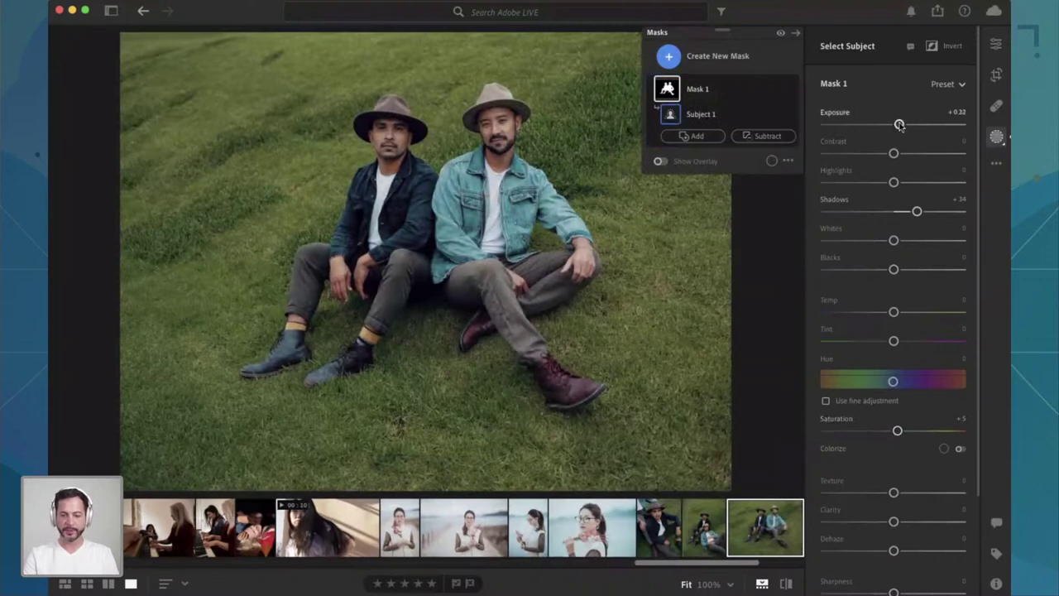
drag(894, 182, 881, 187)
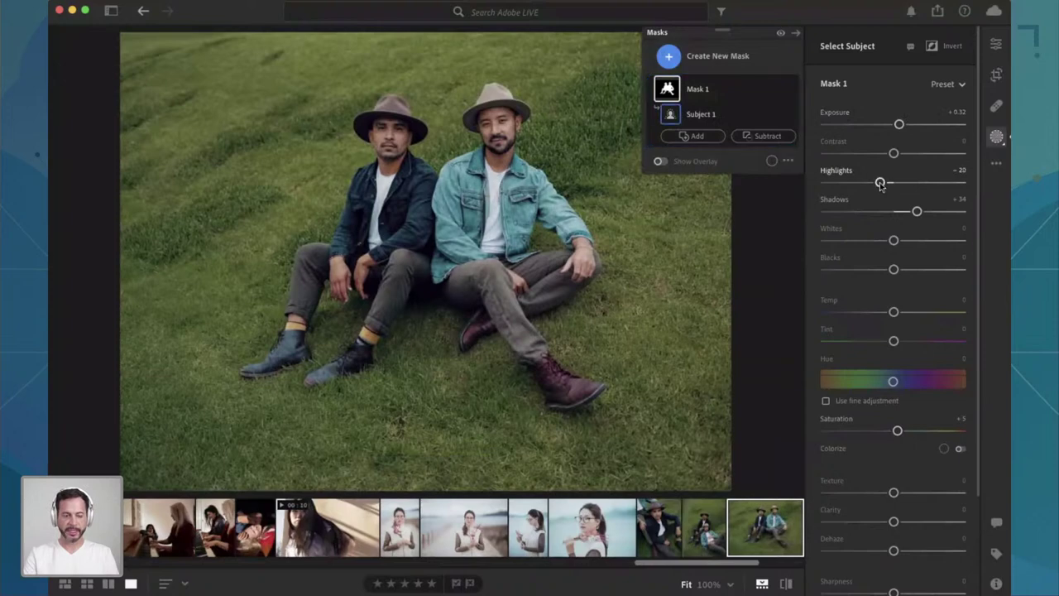
Step: Toggle Mask 1 off and on to compare the photo with and without the subject adjustments
mouse_move(783, 94)
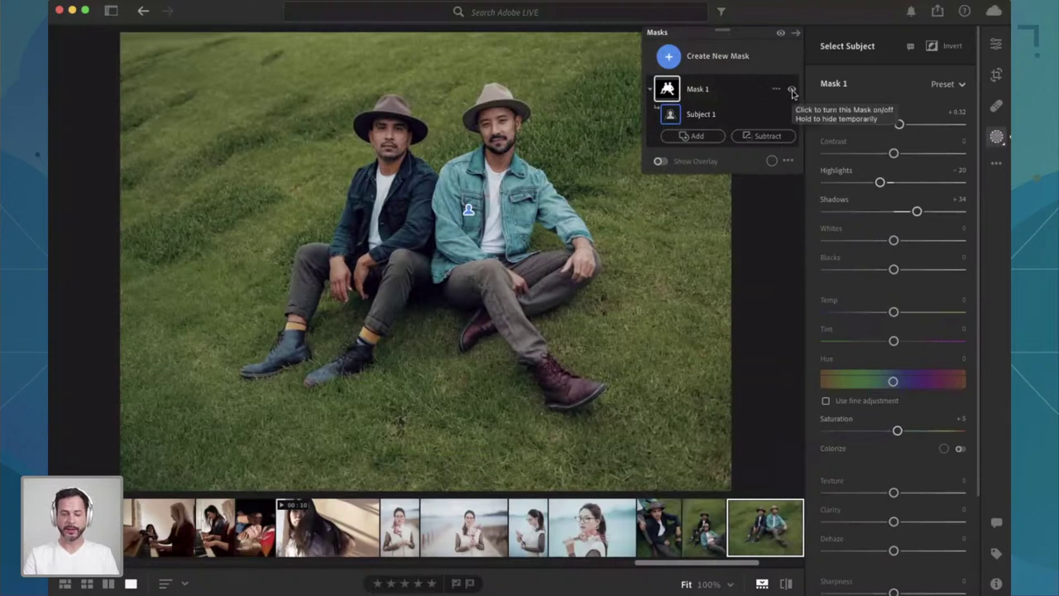
click(792, 91)
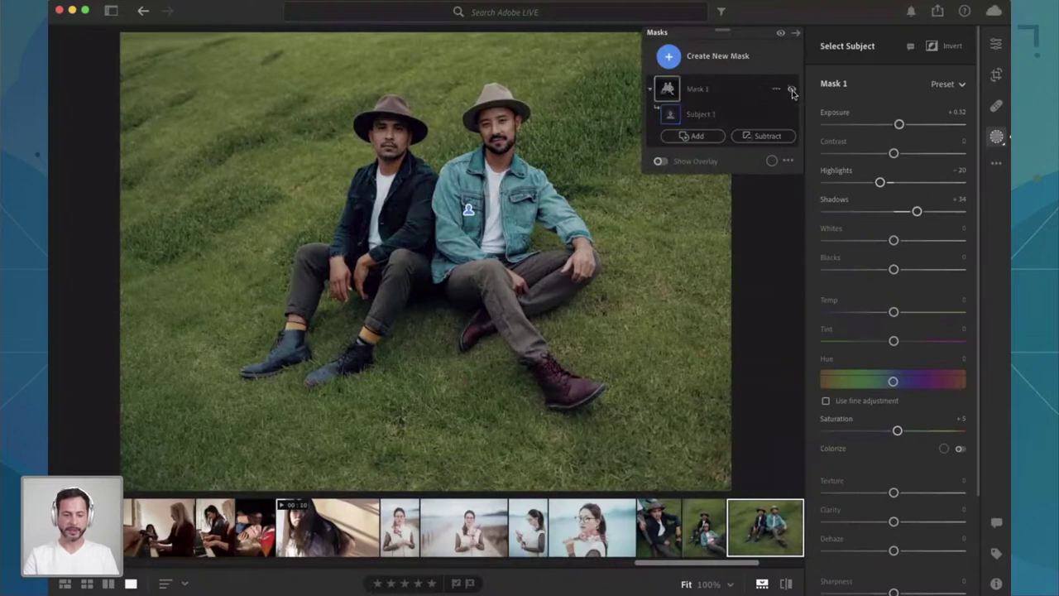
click(793, 91)
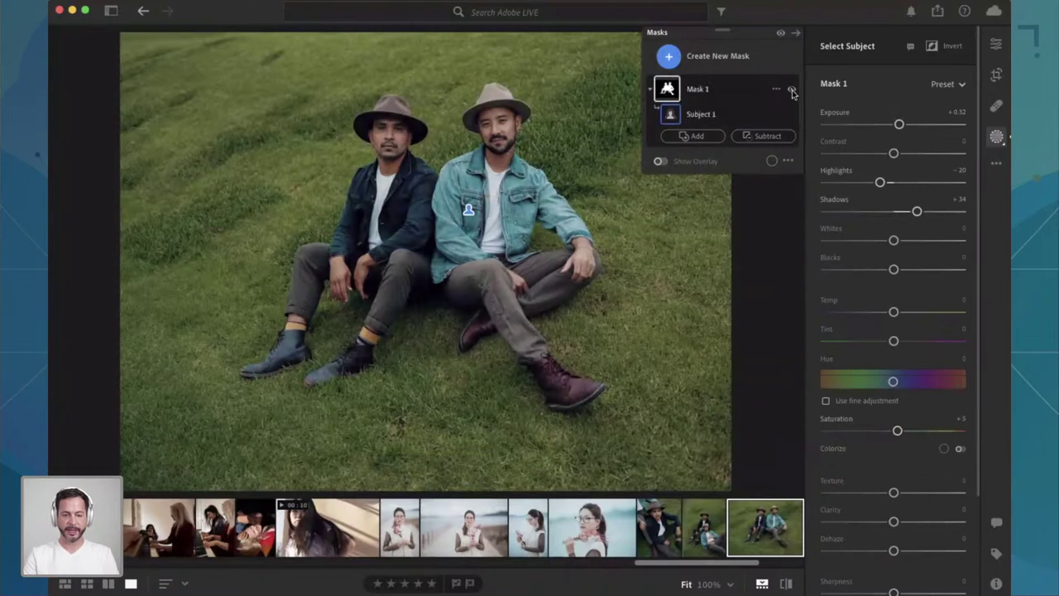
click(792, 91)
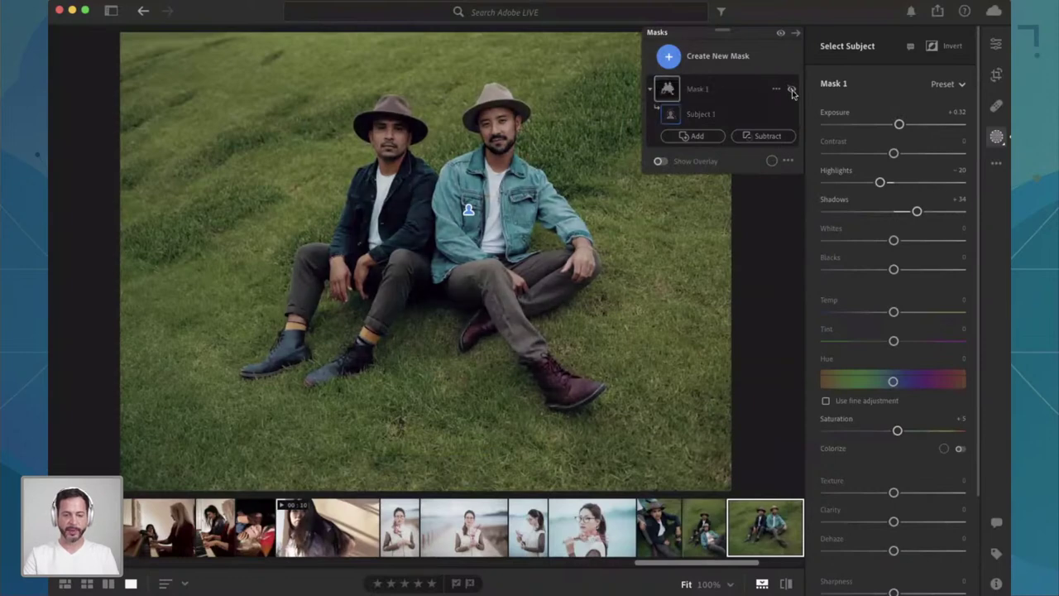
click(792, 91)
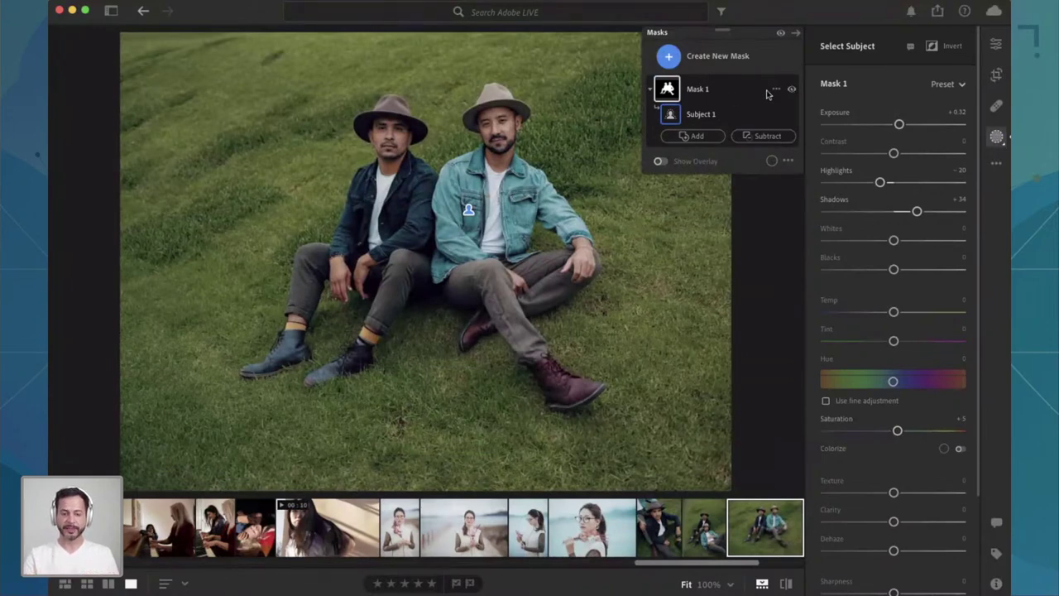
Step: Create a second Select Subject mask, invert it to cover the grass background, and set its Saturation to +31
click(703, 58)
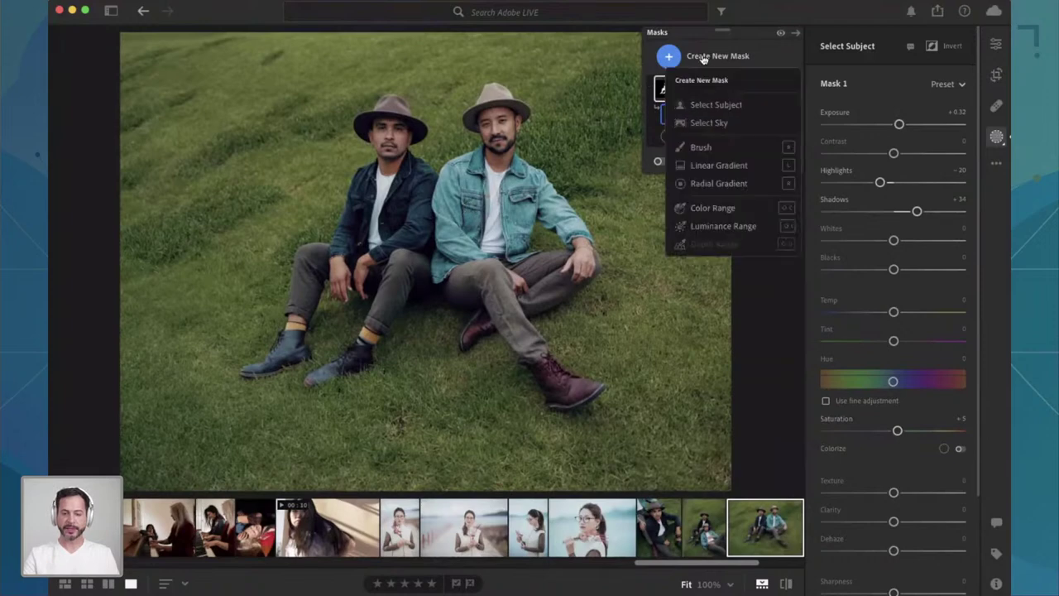
click(737, 110)
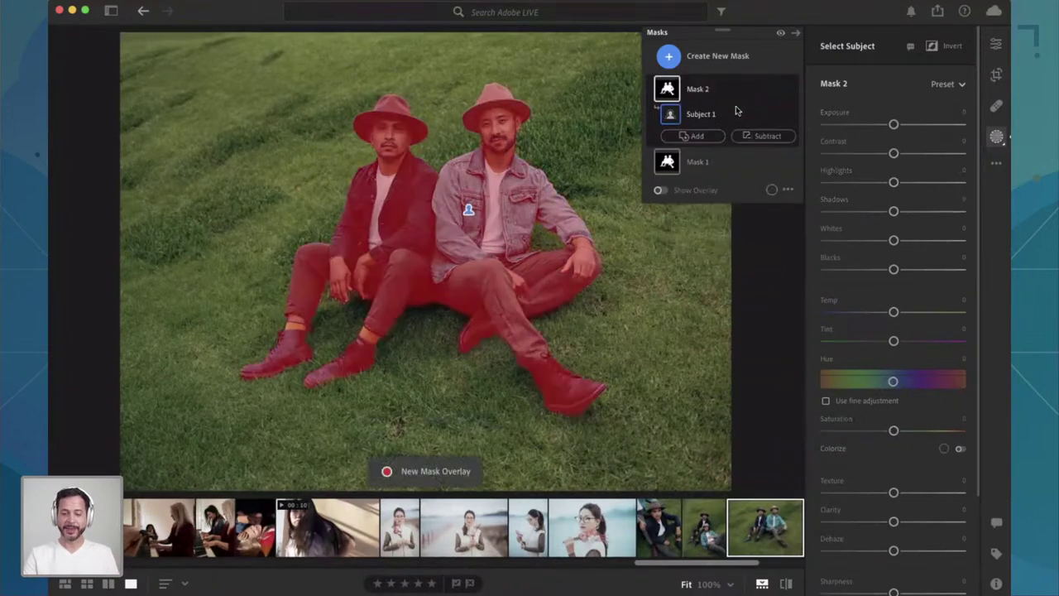
click(936, 48)
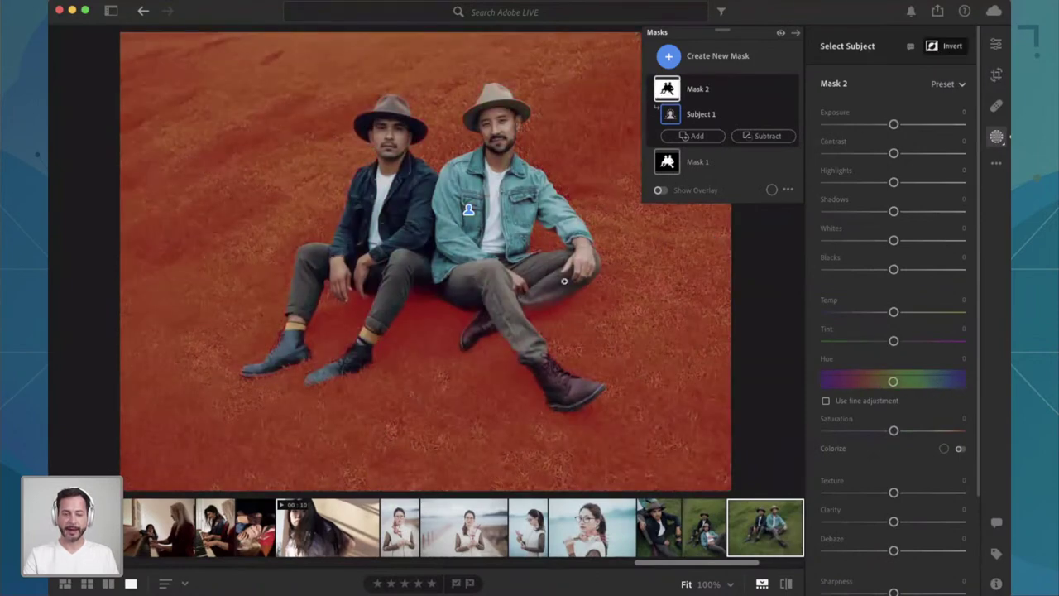
drag(894, 431, 915, 431)
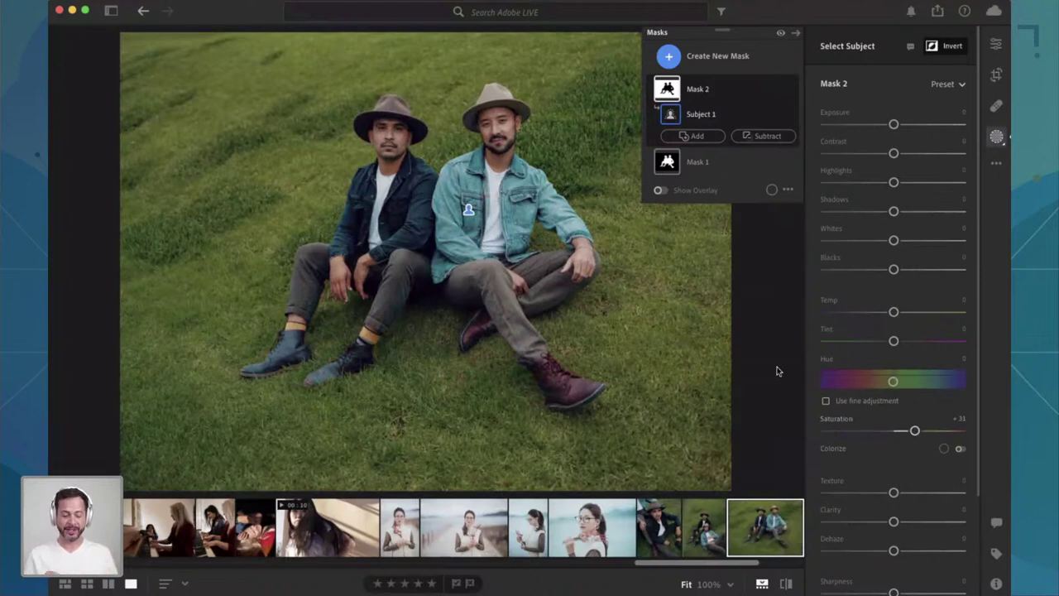
Step: Reopen the edited hillside photo from the album grid and copy only its Masking edit settings
key(g)
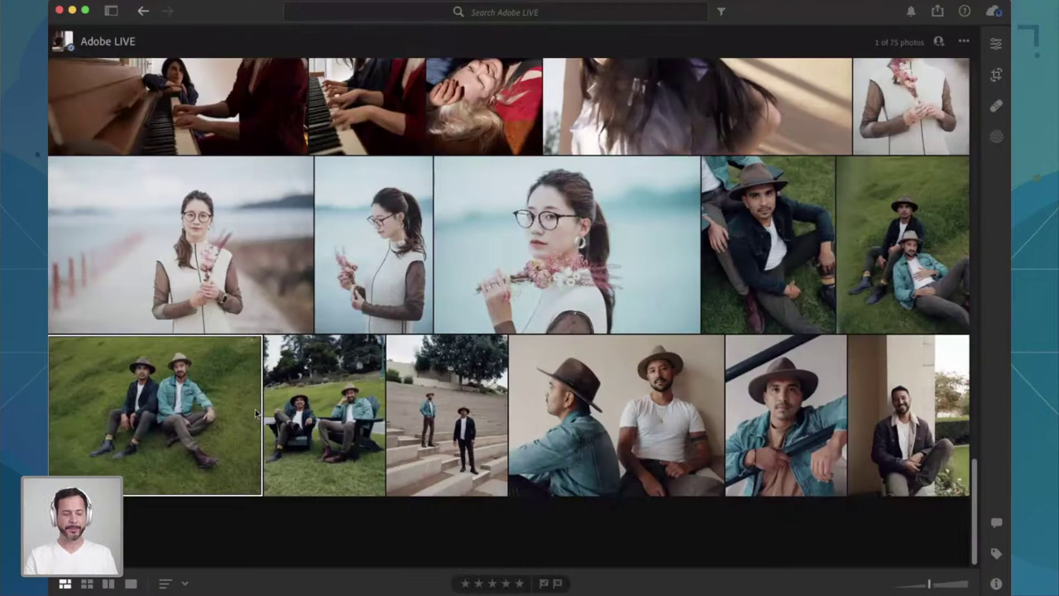
double_click(179, 418)
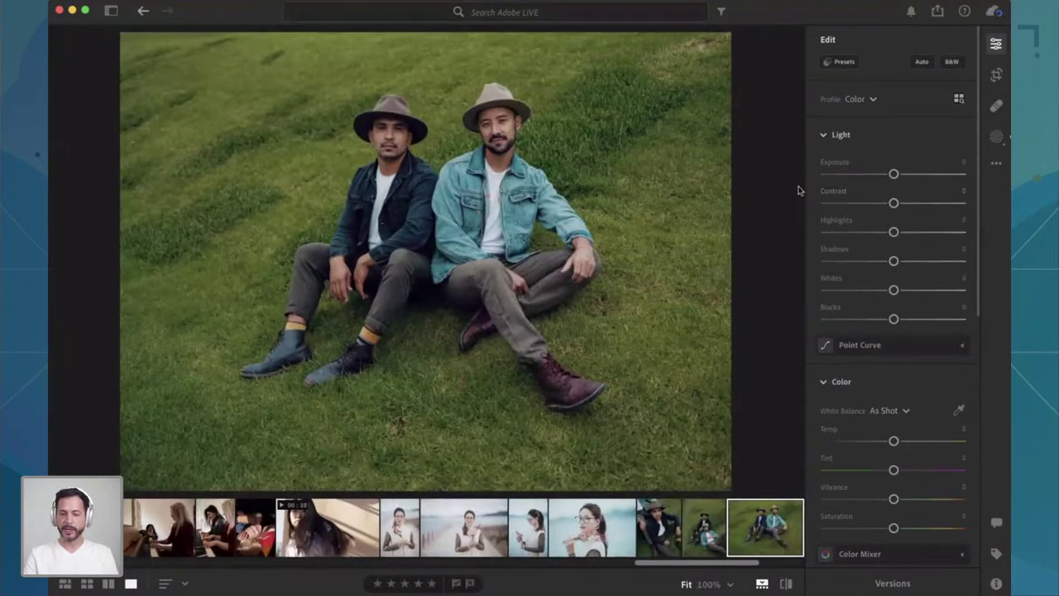
mouse_move(898, 178)
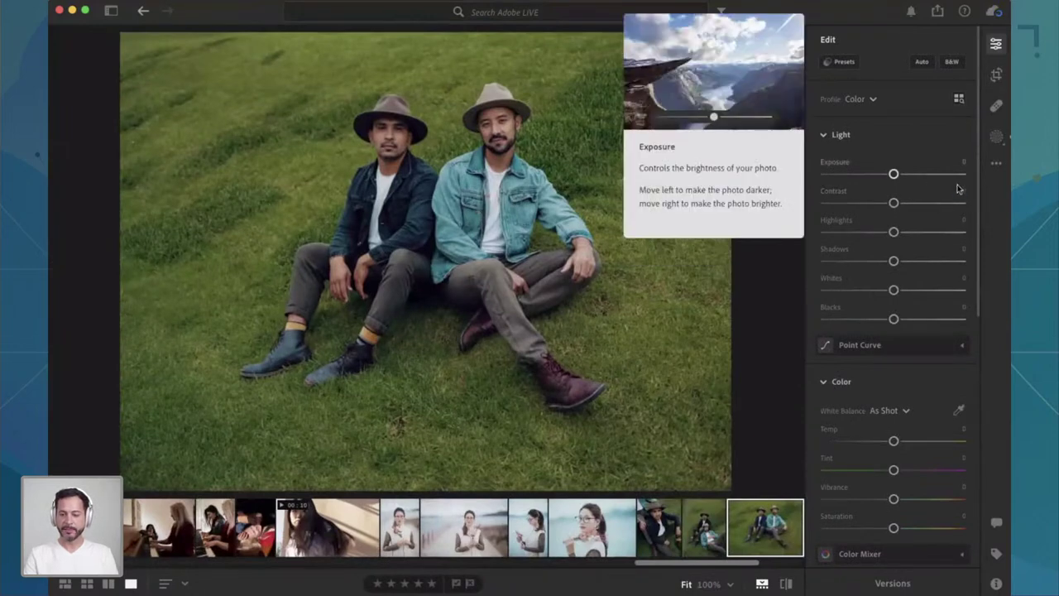
click(996, 165)
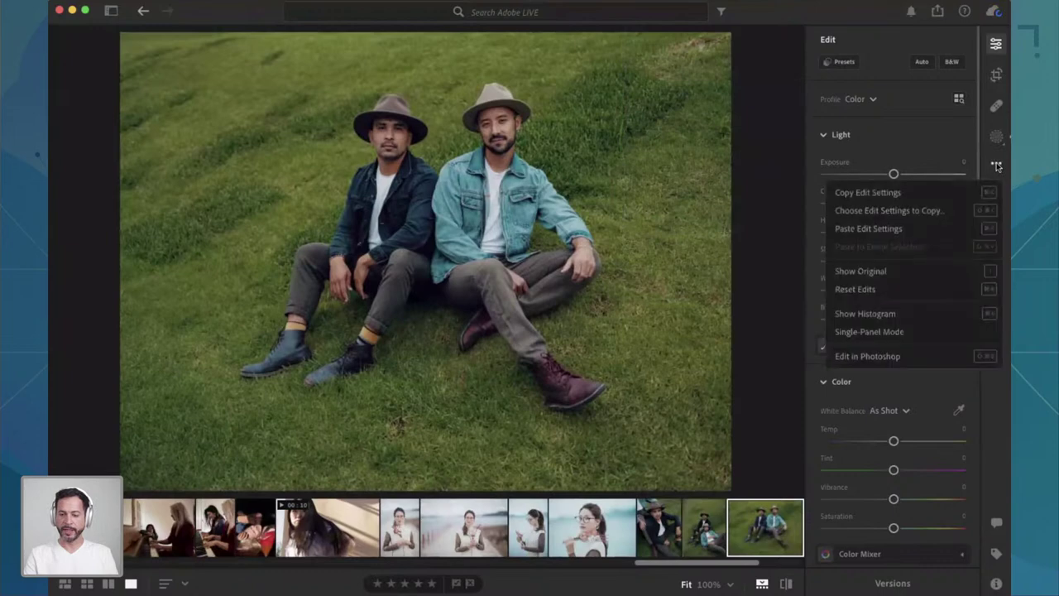
click(895, 213)
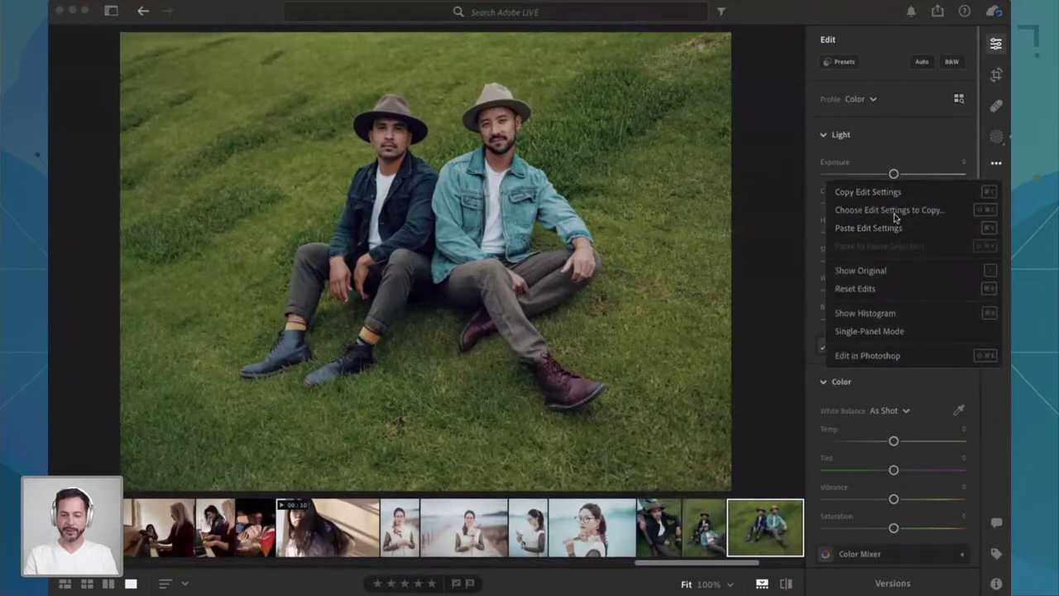
click(432, 183)
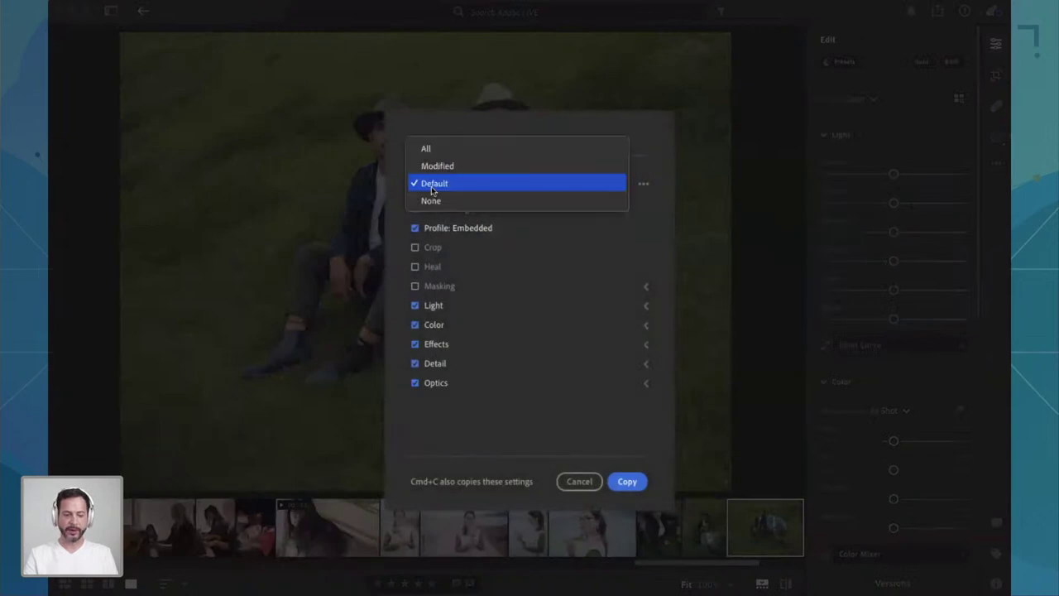
click(434, 201)
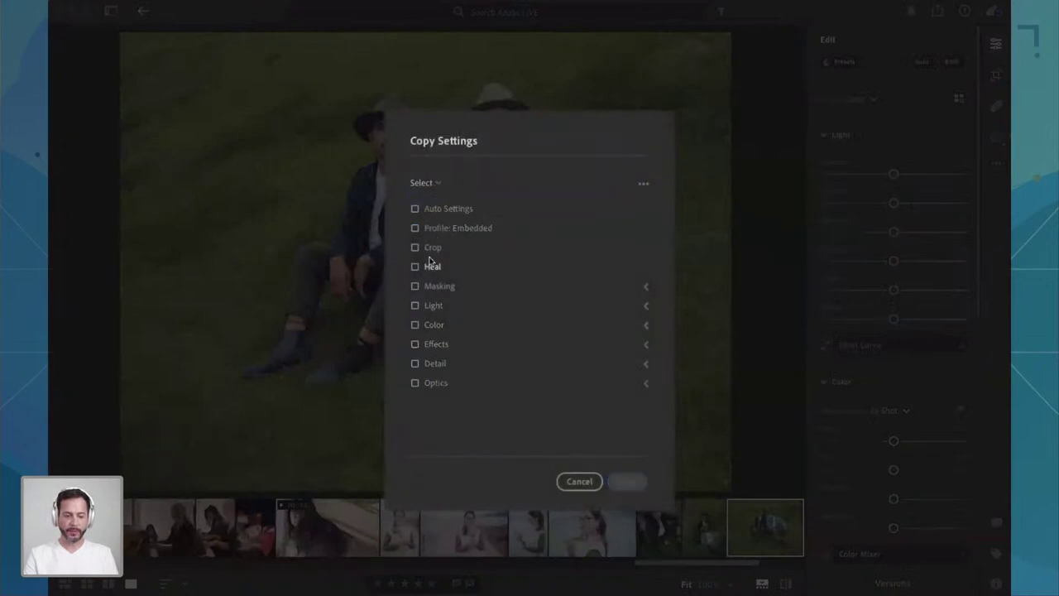
click(425, 289)
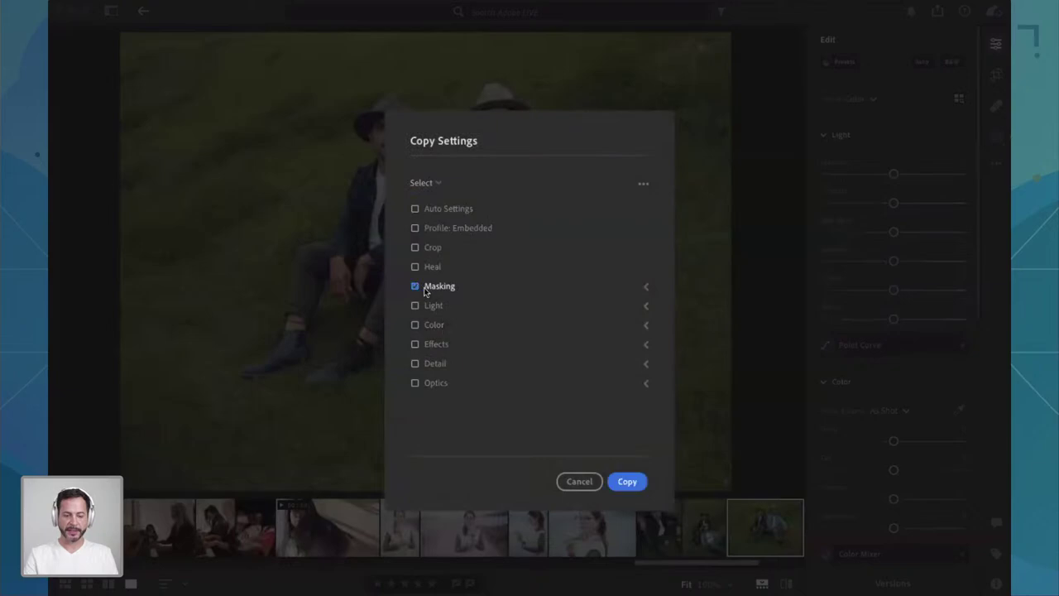
click(625, 481)
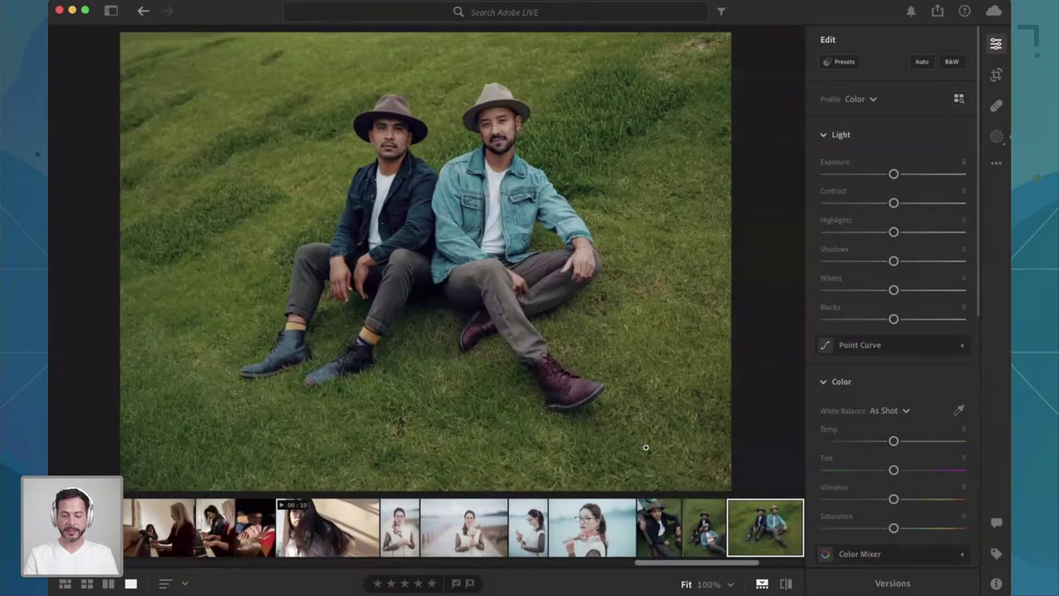
Step: Paste the copied masking onto the adjacent portrait-format photo of the men on the grass and check the coverage of both masks
click(699, 515)
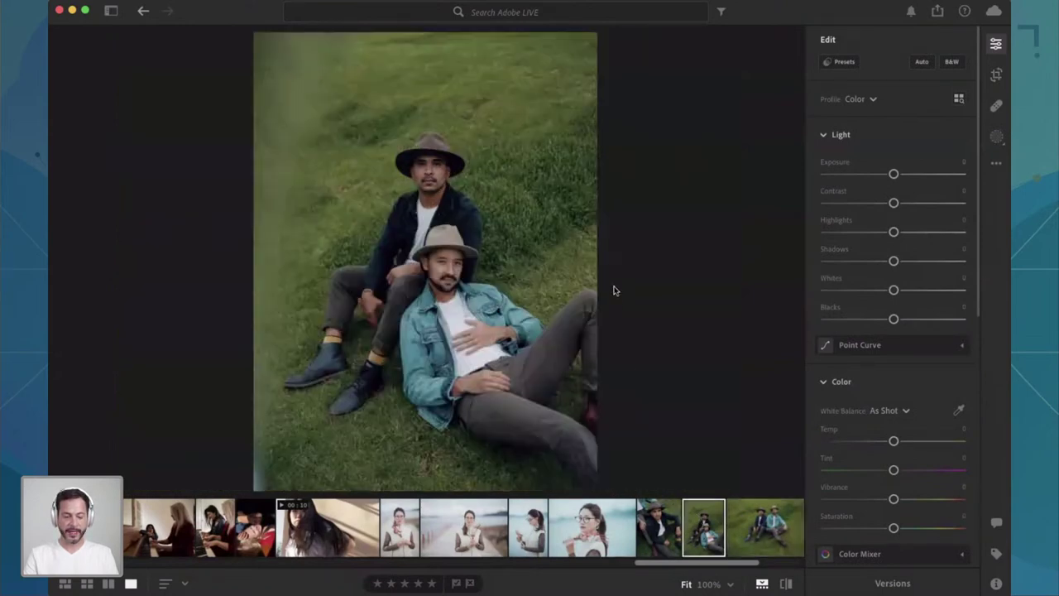
key(super+v)
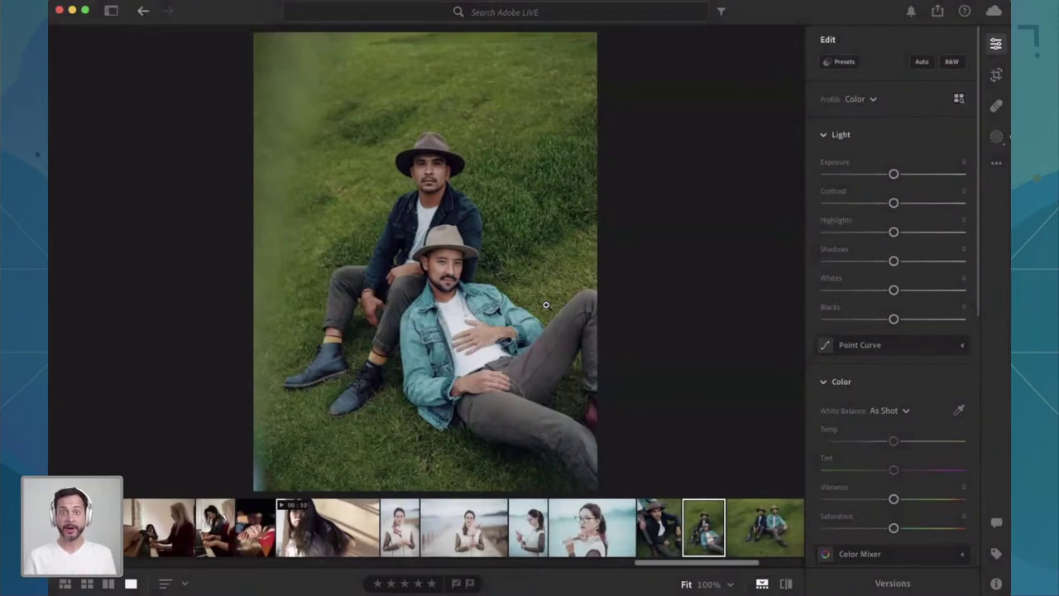
click(996, 137)
click(696, 121)
mouse_move(650, 119)
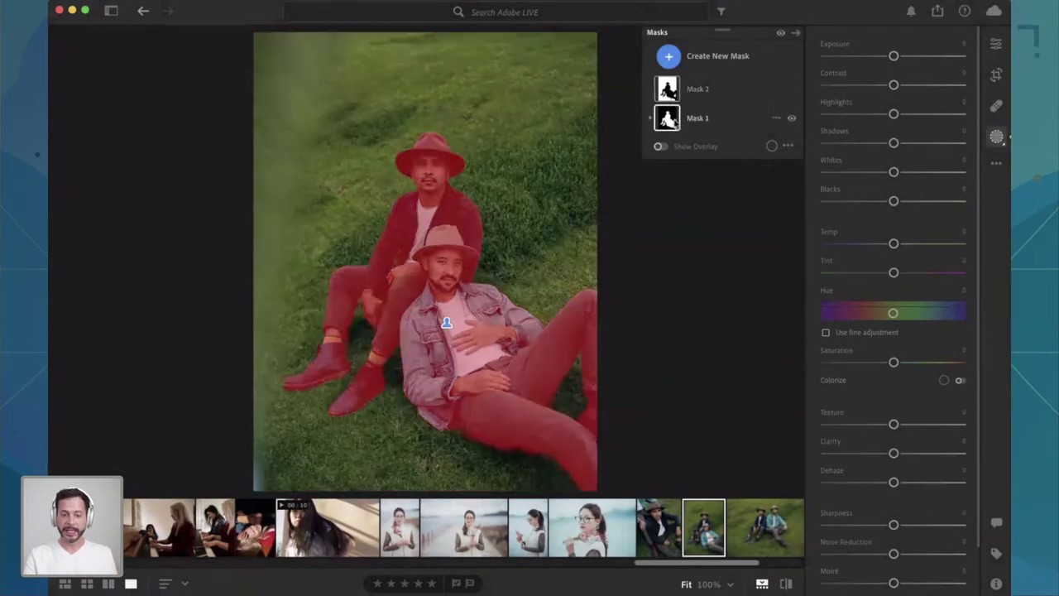
click(672, 99)
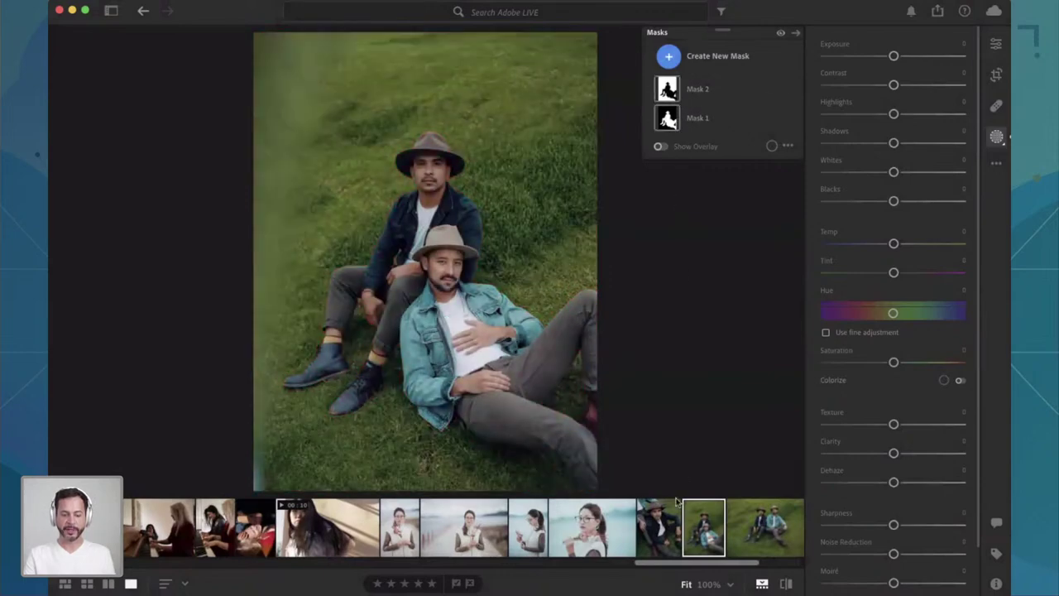
Step: Paste the copied masking onto the photo of the men in garden chairs and check the coverage of both masks
scroll(661, 519, right, 3)
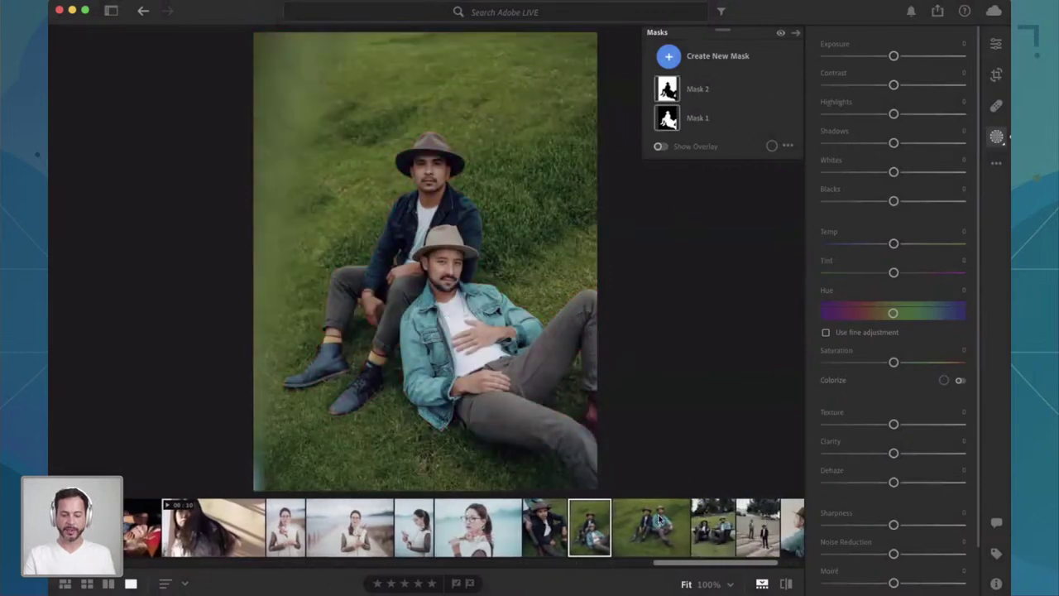
click(711, 528)
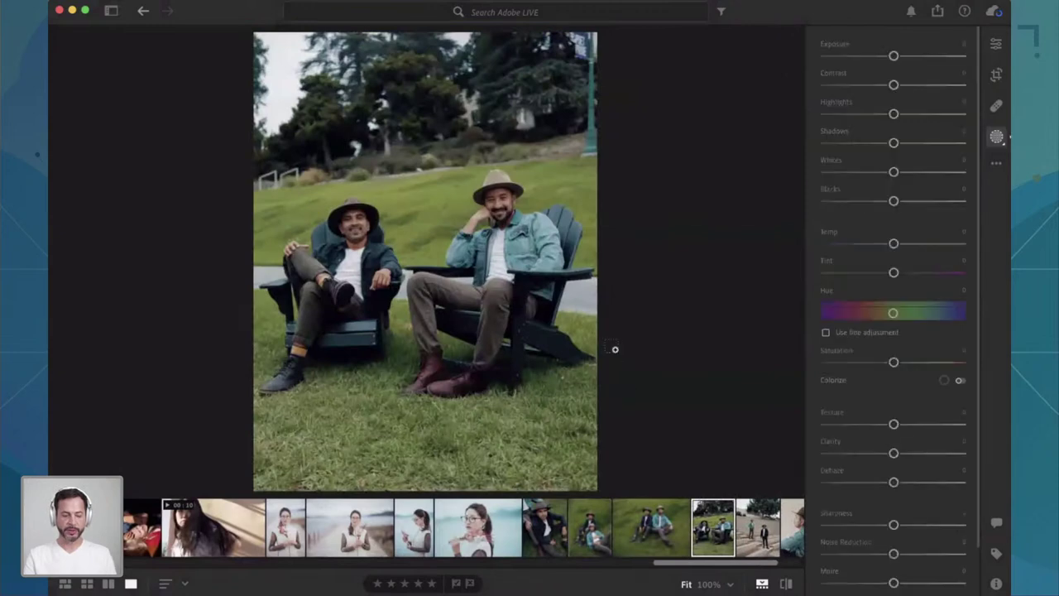
key(super+v)
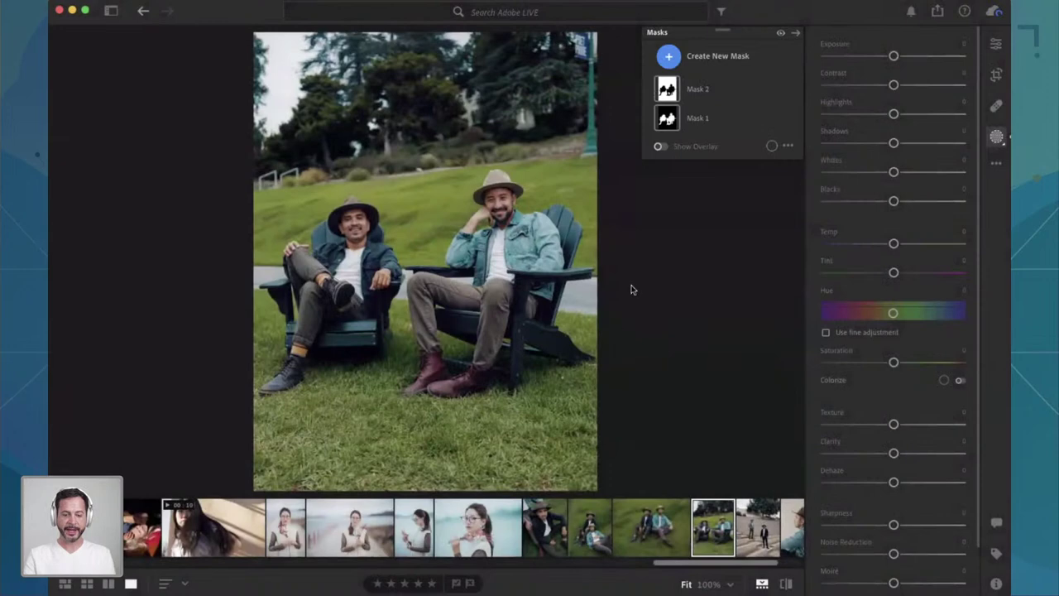
mouse_move(669, 118)
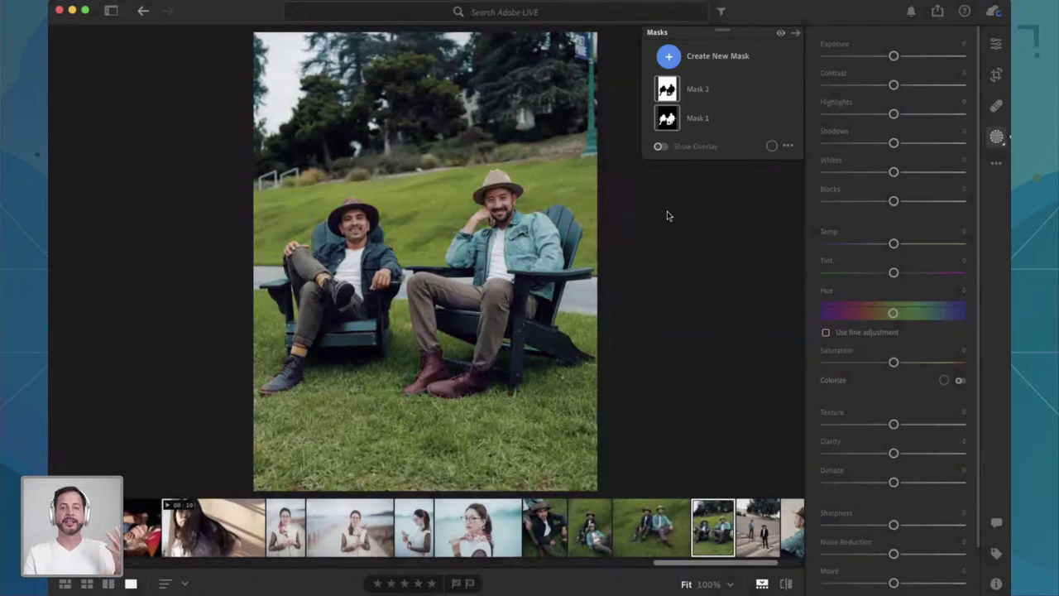
mouse_move(671, 91)
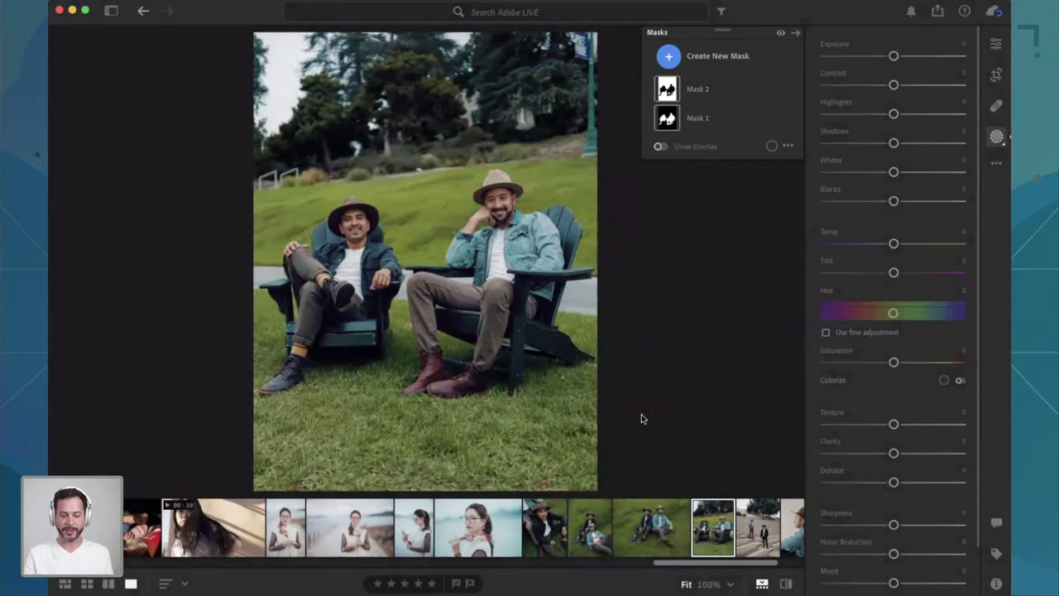
Step: Paste the copied masking onto the close-up photo of the man in the brown hat and check Mask 1
click(552, 521)
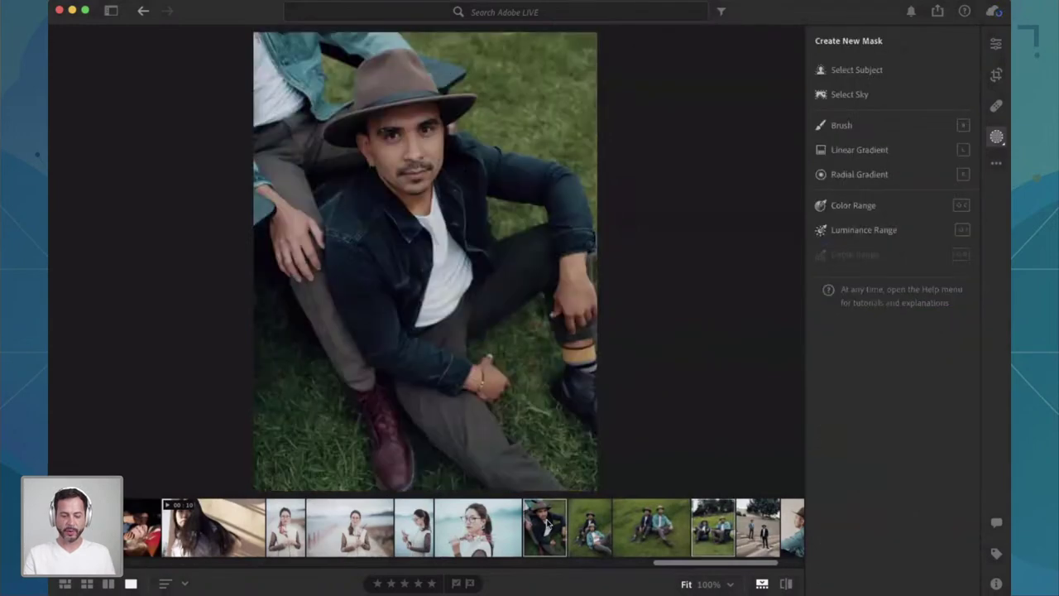
key(super+shift+v)
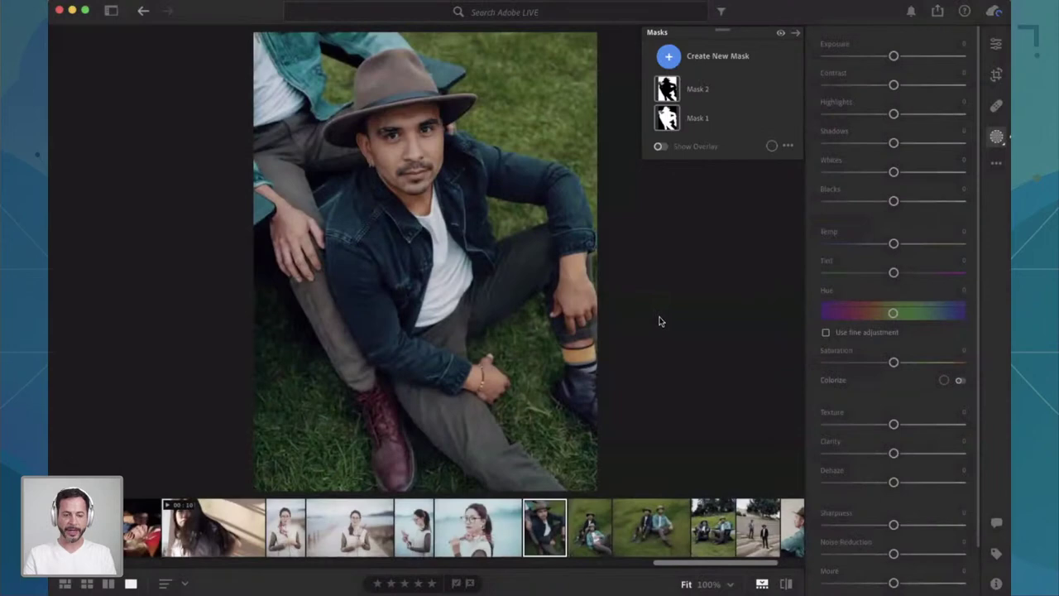
click(692, 117)
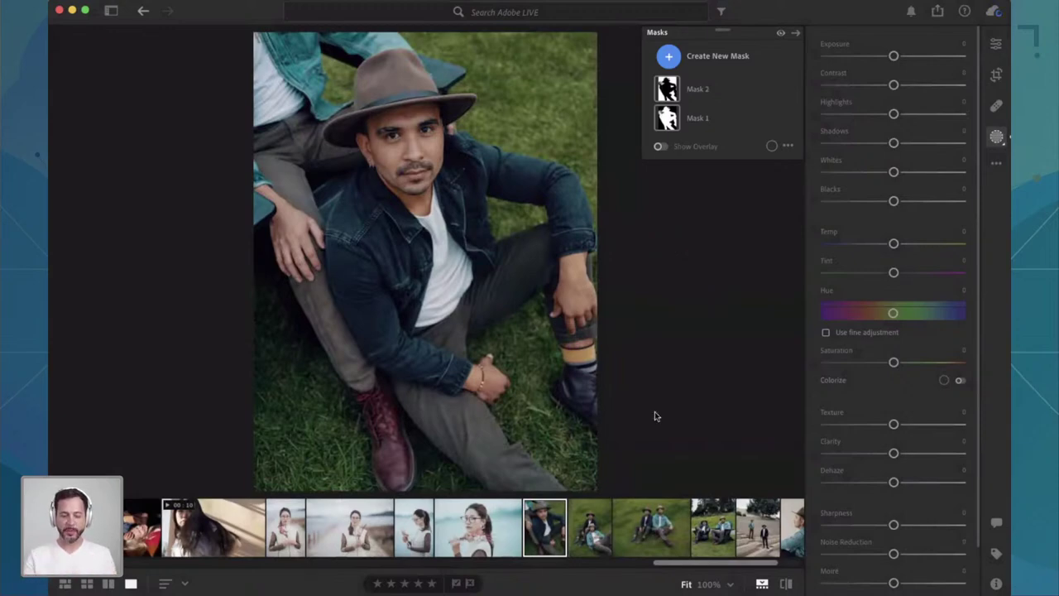
Step: Return to the landscape-format hillside photo, leave masking, and bring up the Color Grading controls among the global edits
click(662, 520)
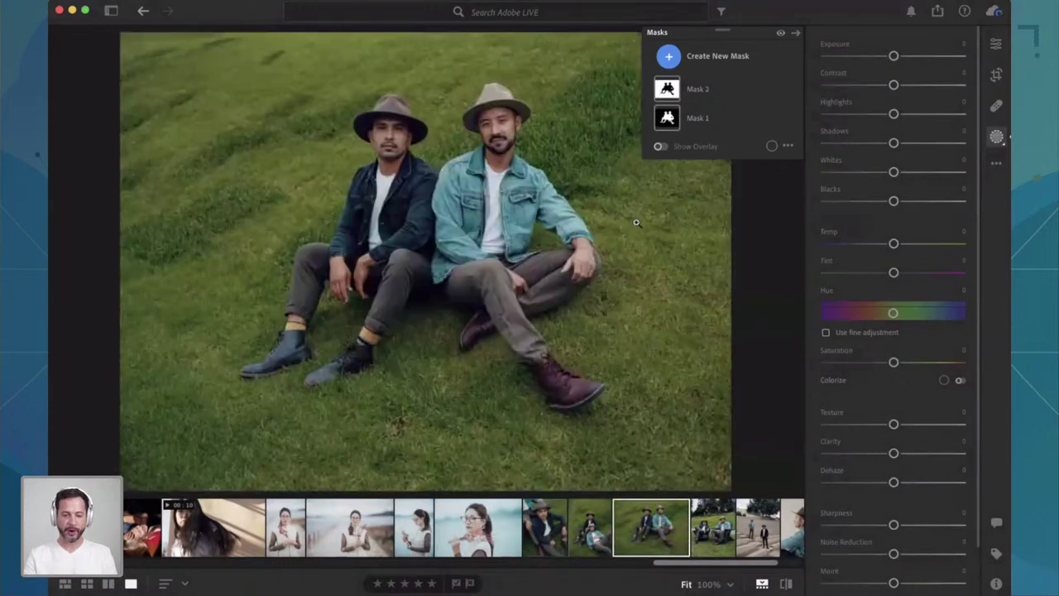
click(997, 138)
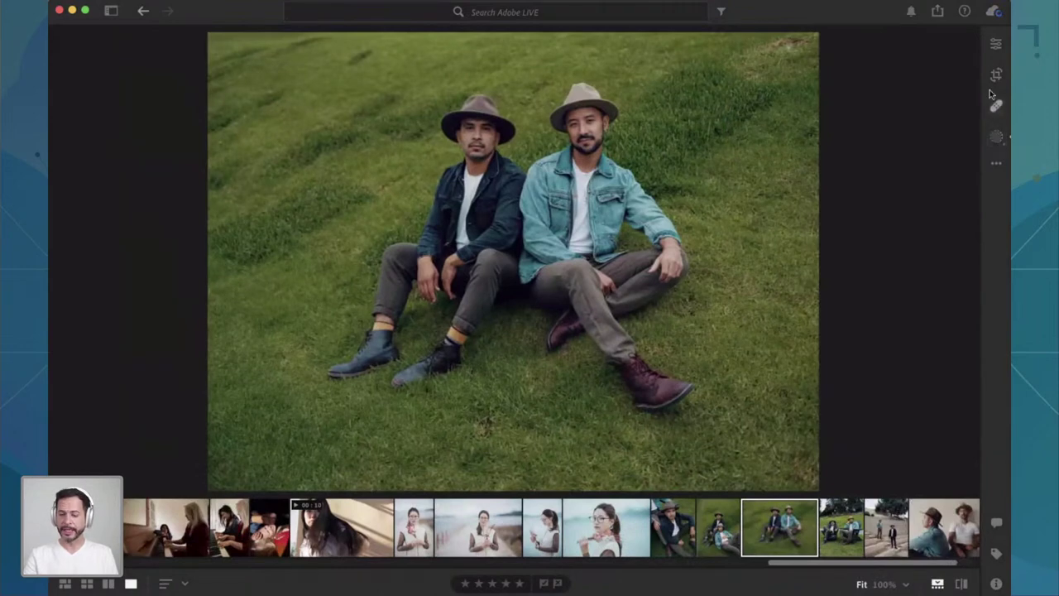
click(996, 46)
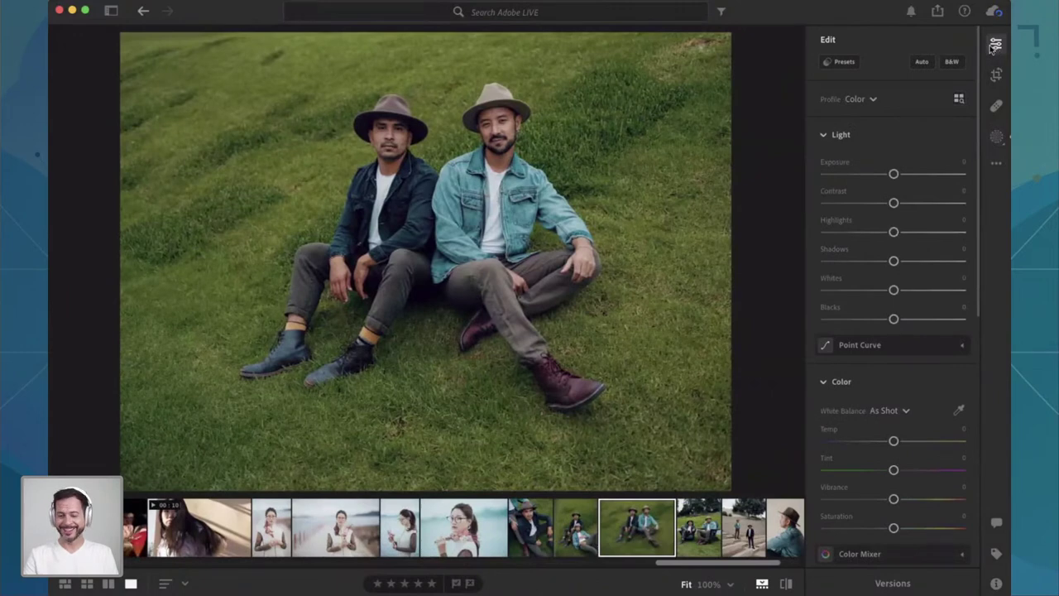
click(824, 134)
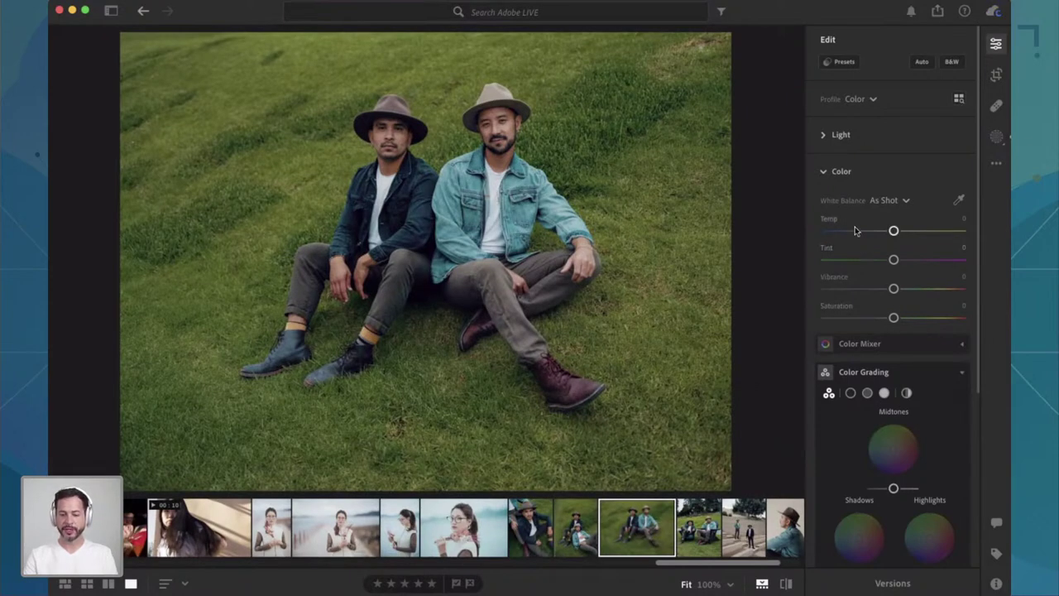
click(825, 174)
click(825, 174)
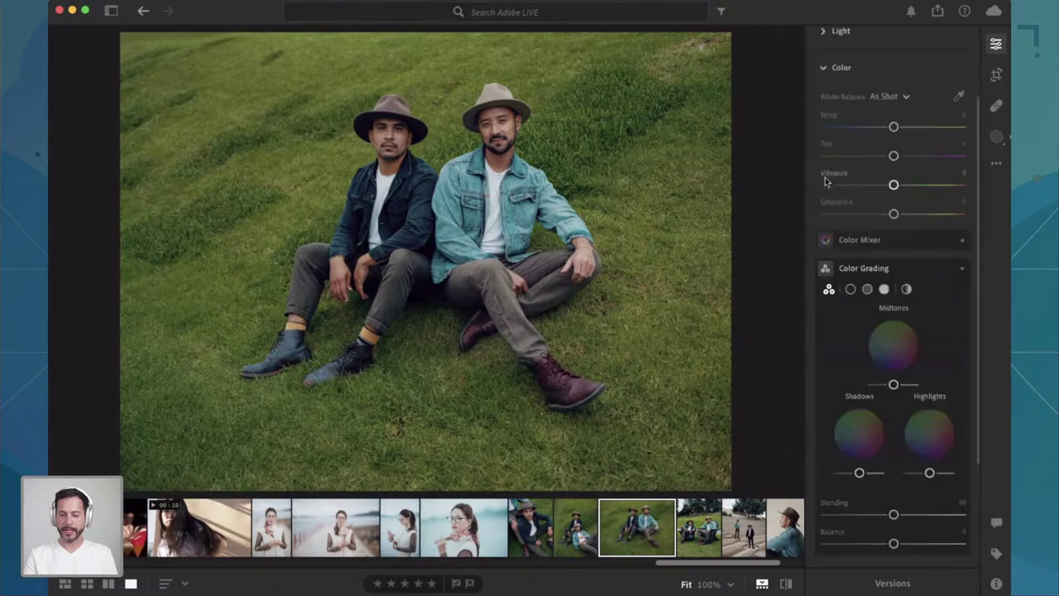
scroll(845, 169, down, 3)
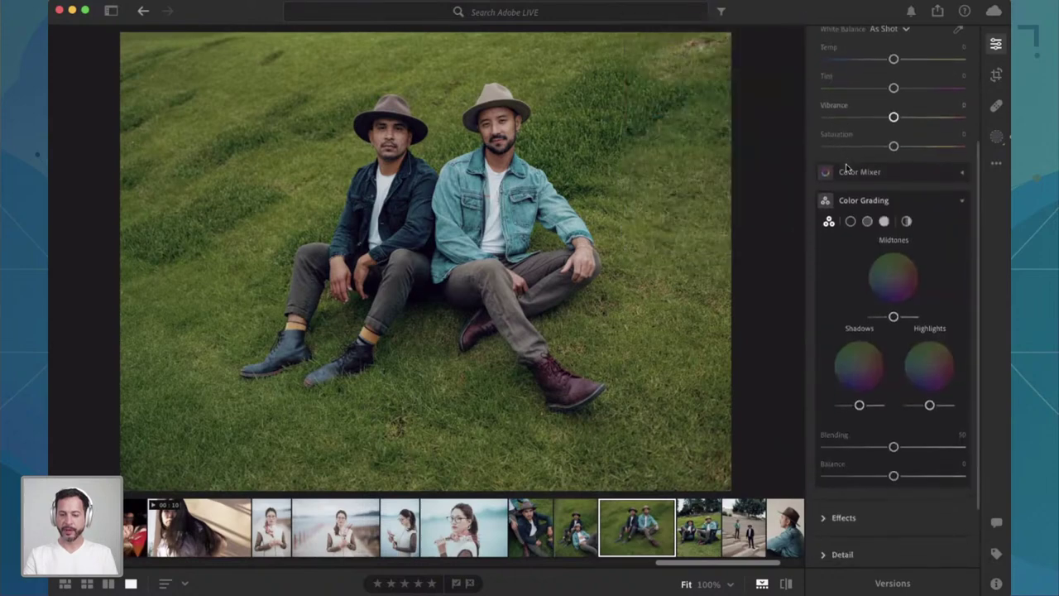
mouse_move(854, 169)
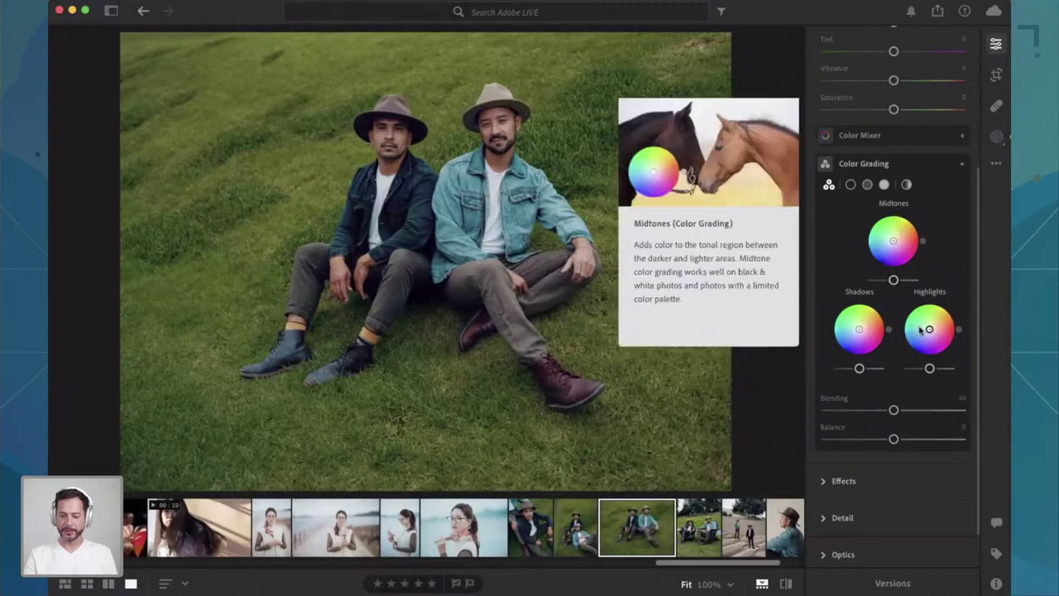
Step: Try shifting the Color Grading midtones toward green and compare the hillside photo with and without the tint
click(894, 241)
mouse_move(893, 241)
mouse_down()
mouse_move(904, 235)
mouse_move(897, 248)
mouse_move(872, 251)
mouse_move(883, 222)
mouse_move(909, 230)
mouse_move(911, 245)
mouse_move(898, 256)
mouse_move(883, 243)
mouse_move(889, 232)
mouse_up()
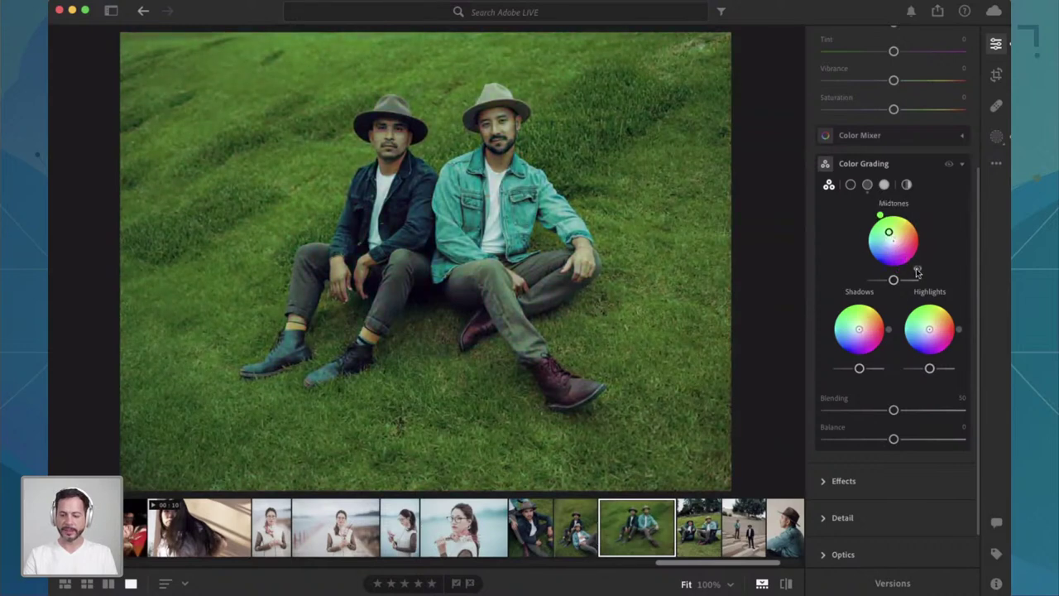
key(super+z)
key(super+shift+z)
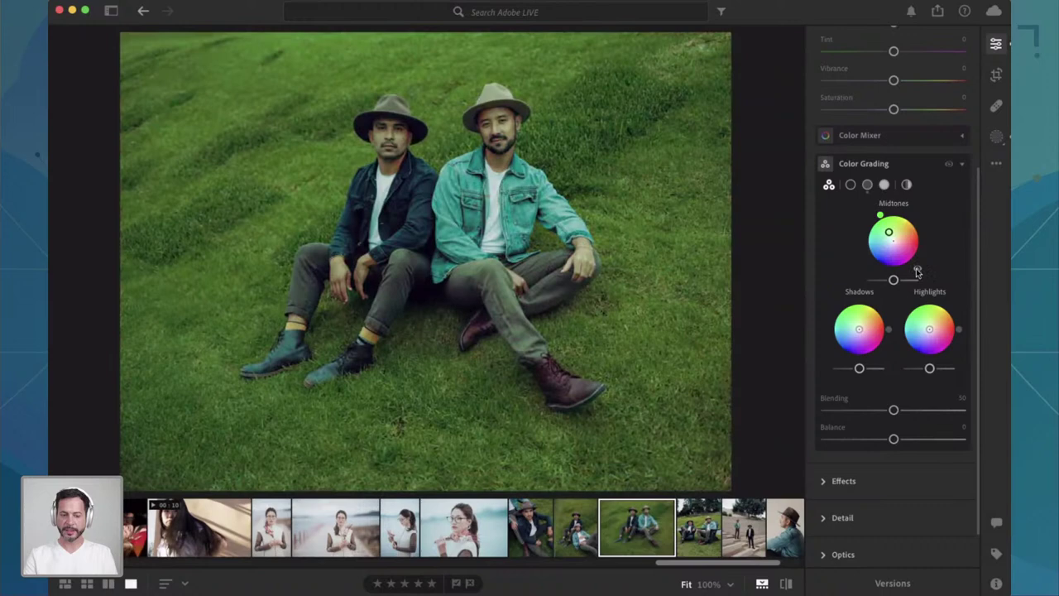
key(super+z)
key(super+shift+z)
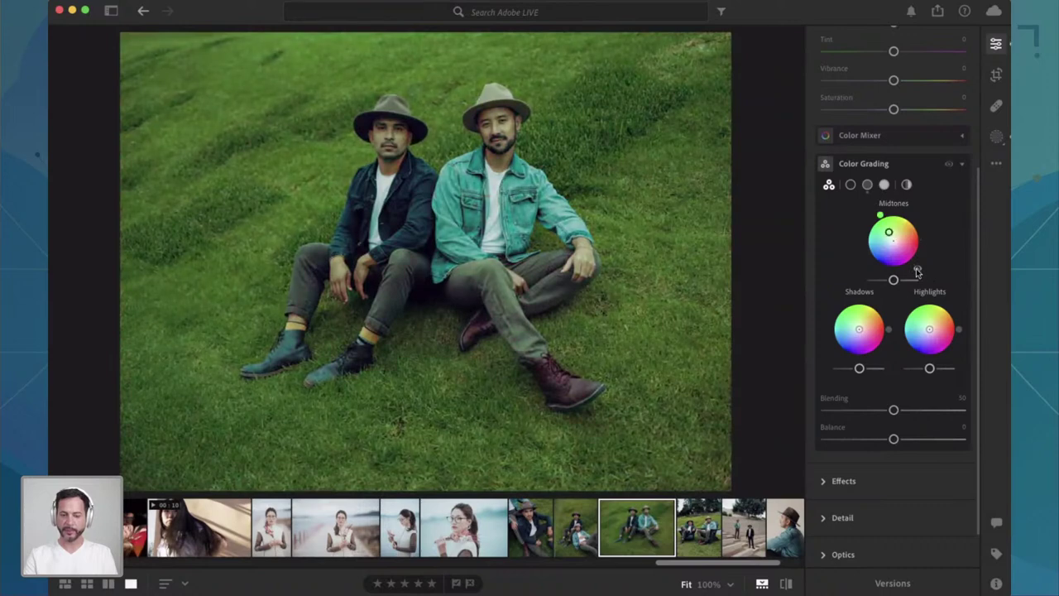
Step: Toggle the whole Color Grading adjustment off and on for comparison, and reset the midtones wheel
click(949, 166)
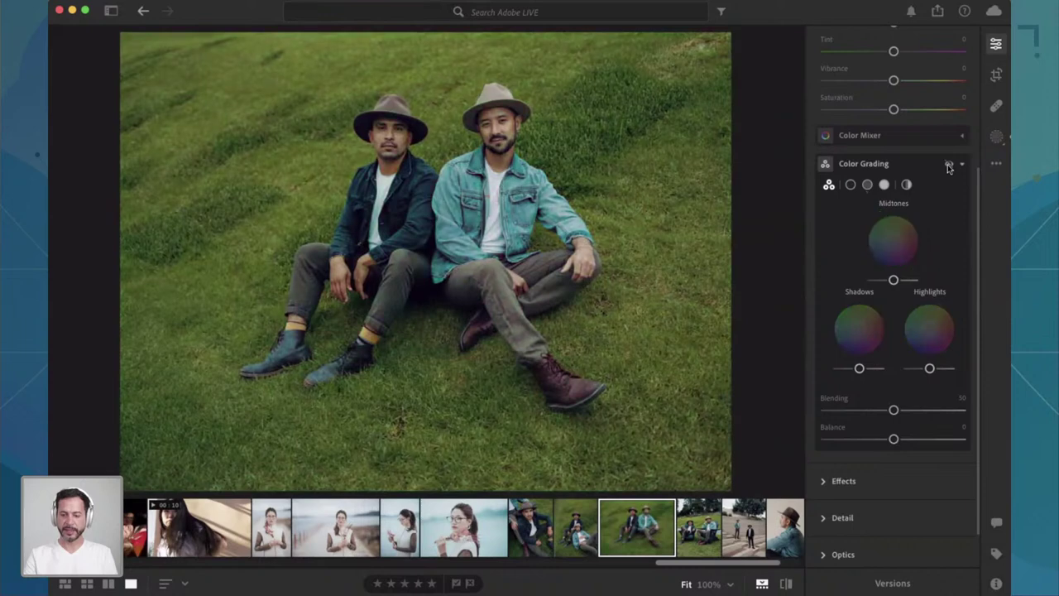
click(950, 166)
click(949, 165)
click(949, 165)
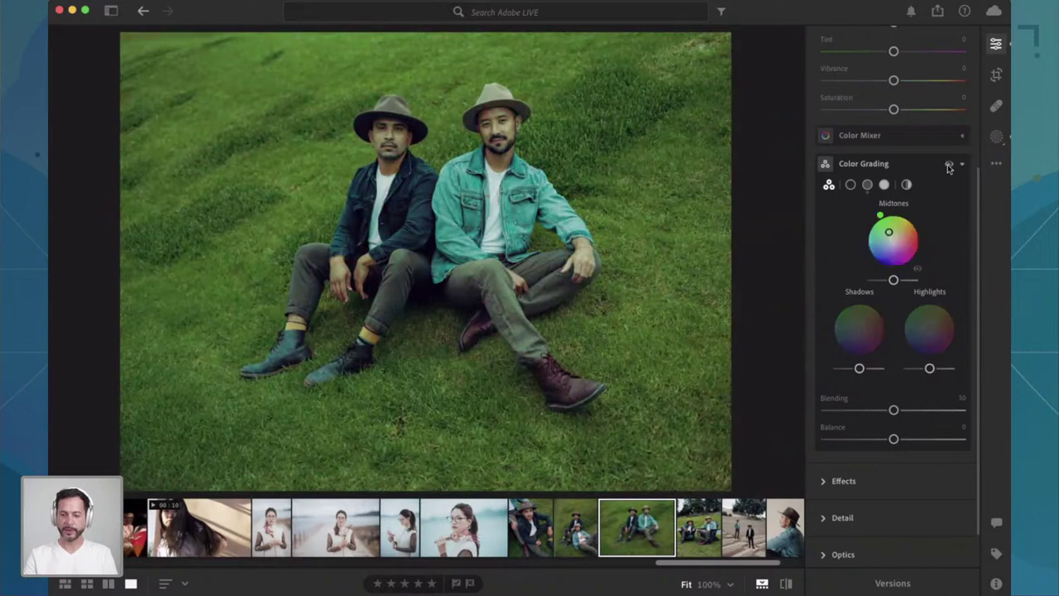
double_click(900, 207)
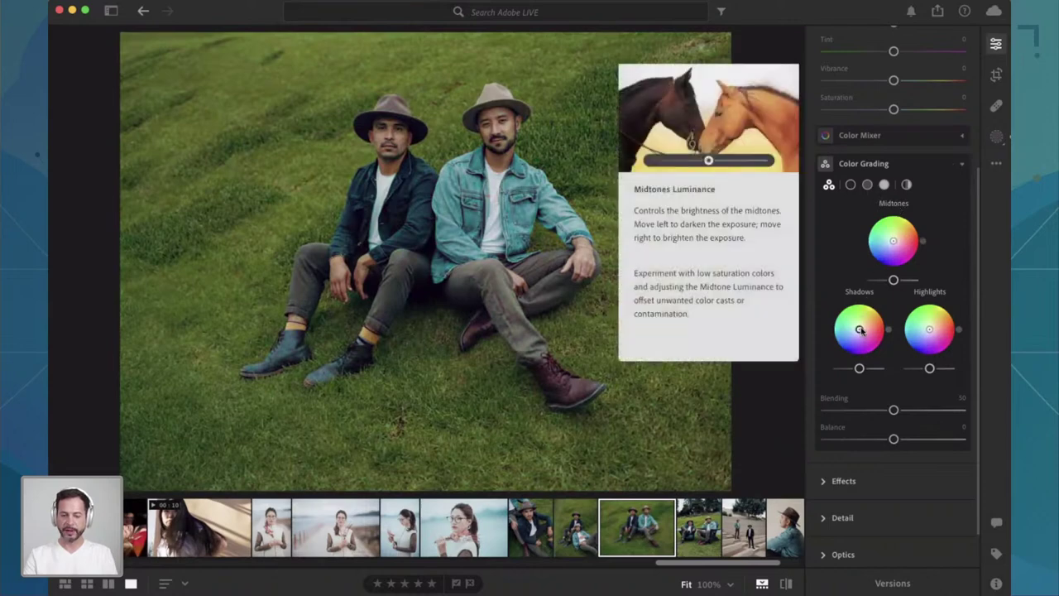
Step: Try a strong green tint in the shadows with orange-yellow highlights, and reset both color wheels
drag(861, 330, 864, 327)
drag(867, 326, 840, 313)
drag(928, 328, 939, 321)
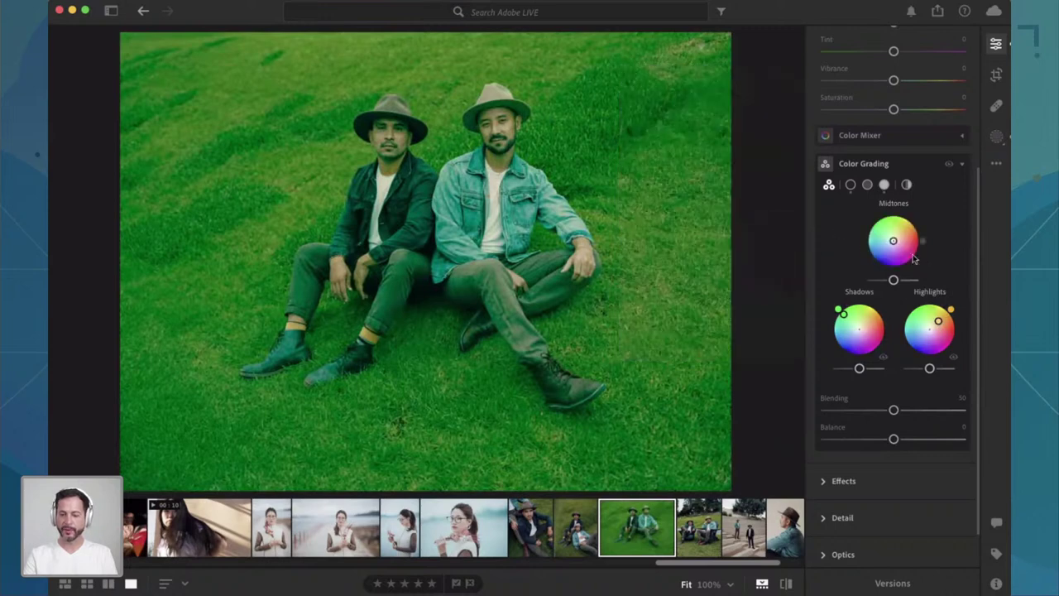
click(868, 296)
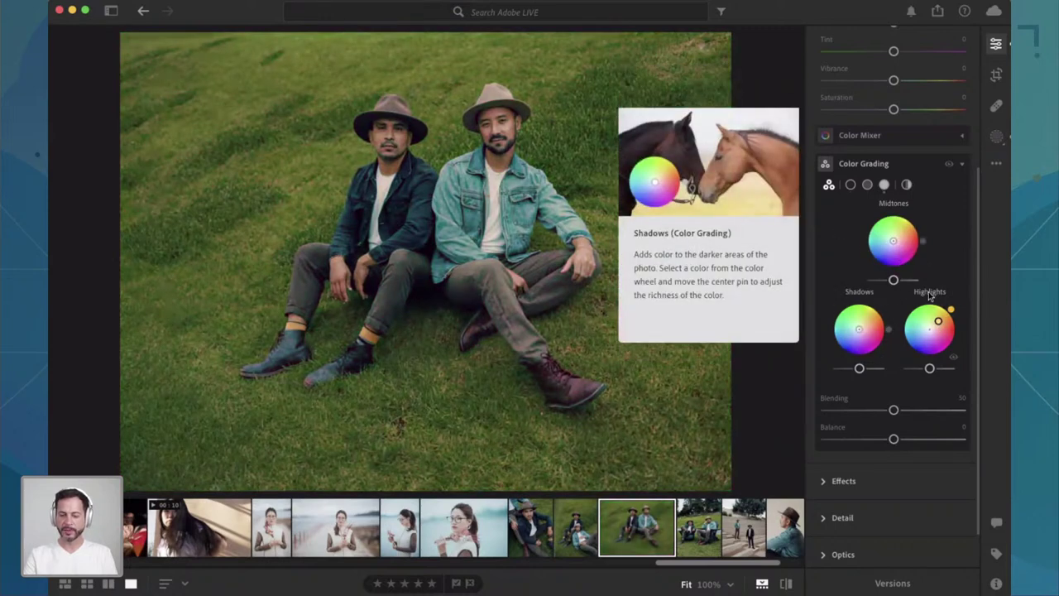
click(932, 292)
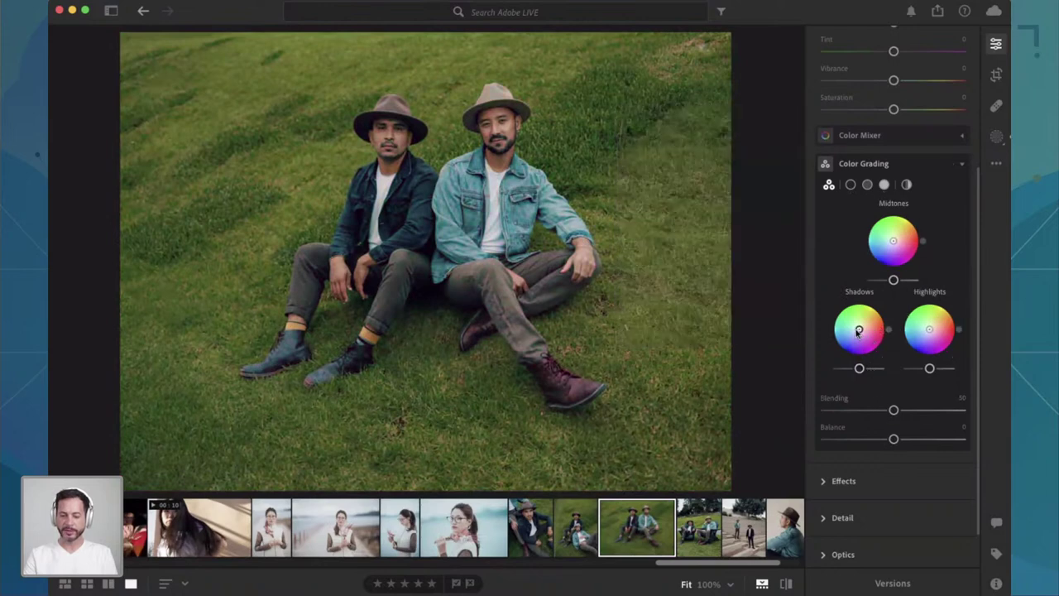
Step: Grade the shadows slightly toward blue and the highlights toward yellow, with Blending at 50 and Balance at +2
drag(859, 331, 854, 334)
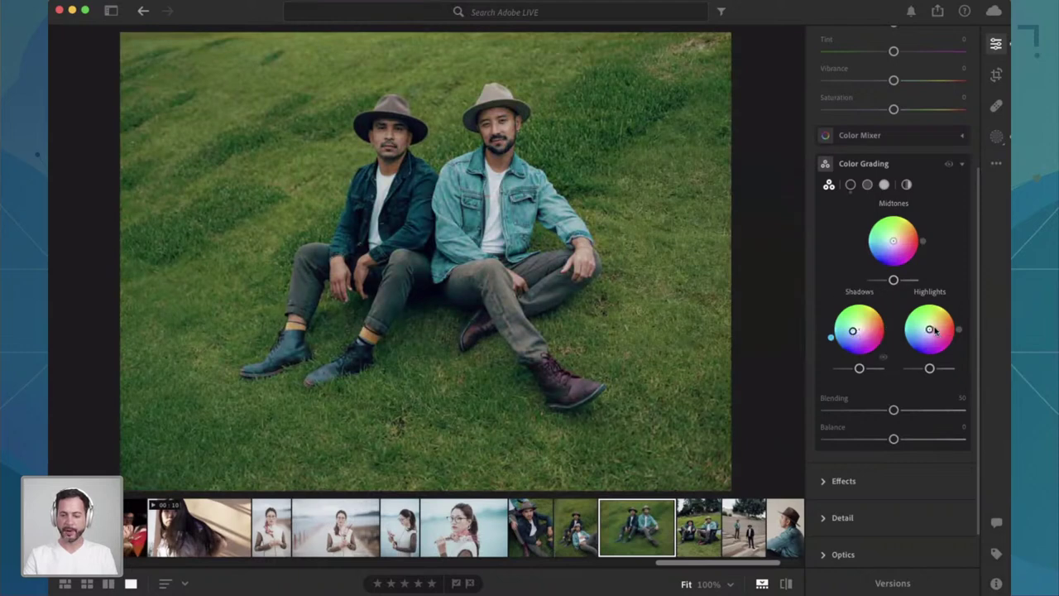
drag(931, 330, 936, 323)
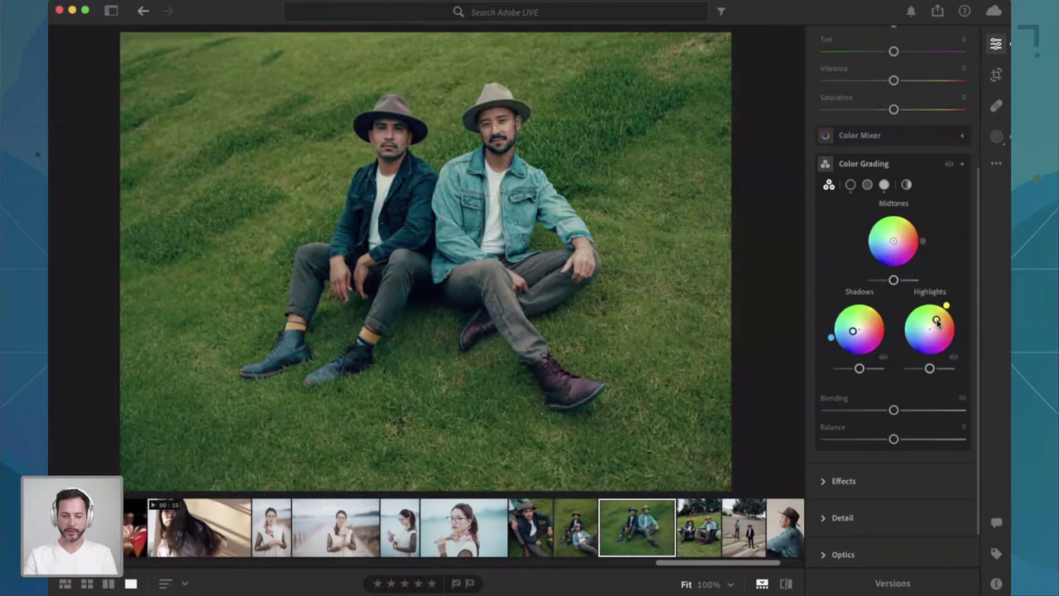
mouse_move(895, 414)
mouse_down()
mouse_move(924, 411)
mouse_move(824, 411)
mouse_move(969, 407)
mouse_move(823, 410)
mouse_move(963, 409)
mouse_move(828, 409)
mouse_move(960, 409)
mouse_move(905, 420)
mouse_move(896, 412)
mouse_move(963, 439)
mouse_move(822, 445)
mouse_move(968, 443)
mouse_move(900, 447)
mouse_move(952, 409)
mouse_move(825, 412)
mouse_move(892, 411)
mouse_up()
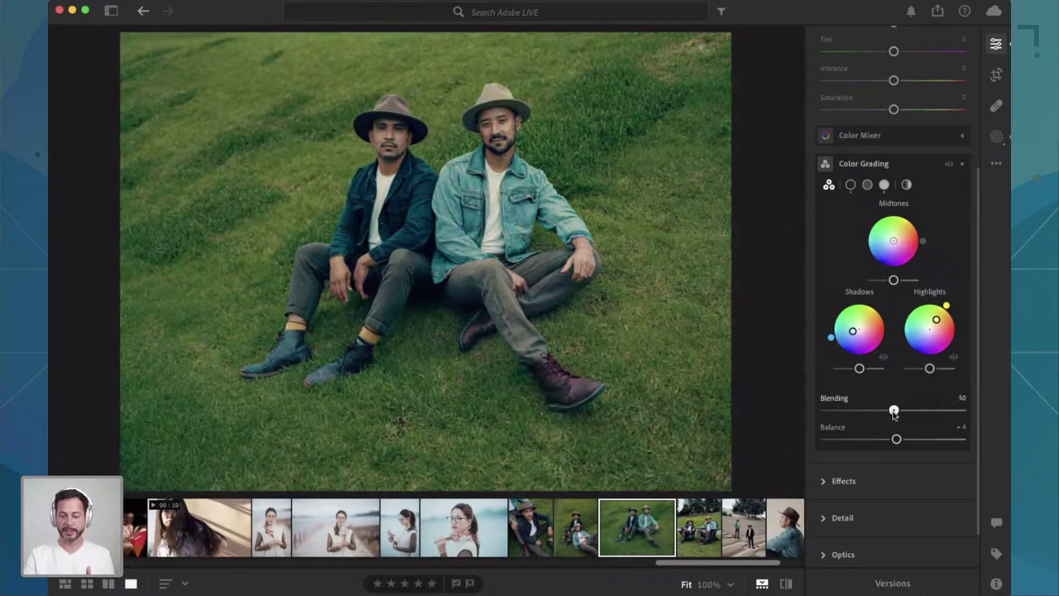
drag(896, 439, 895, 439)
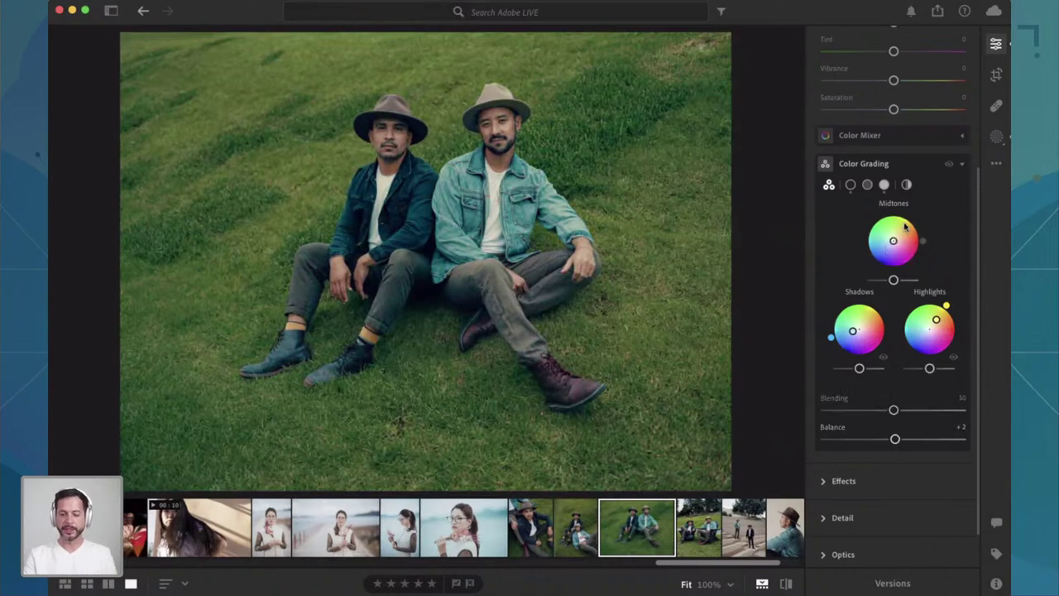
mouse_move(885, 165)
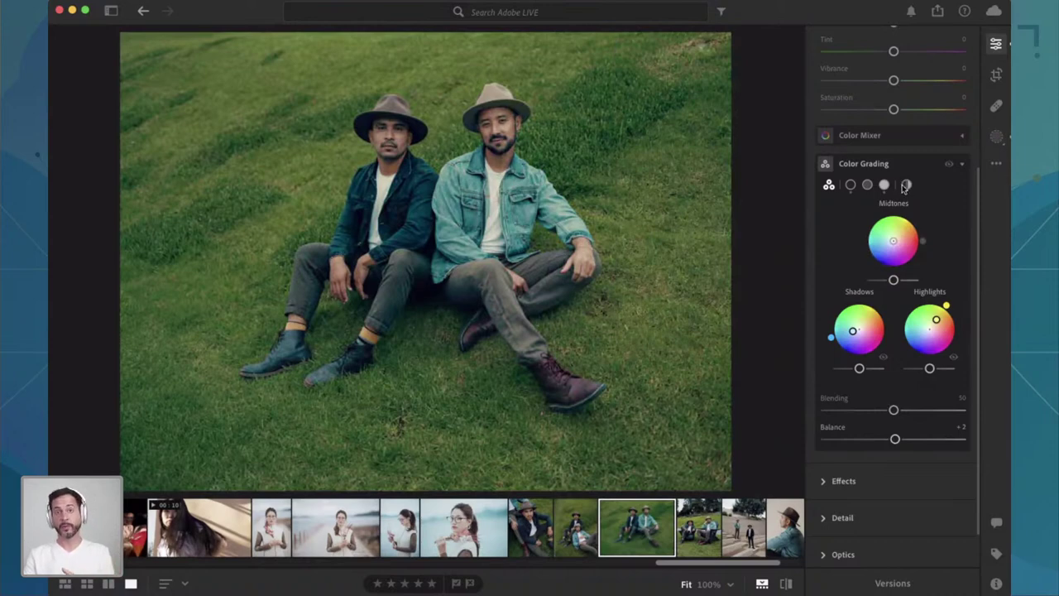
Step: Choose which edit settings to copy from the graded hillside photo, clearing every group and including only Color
click(998, 165)
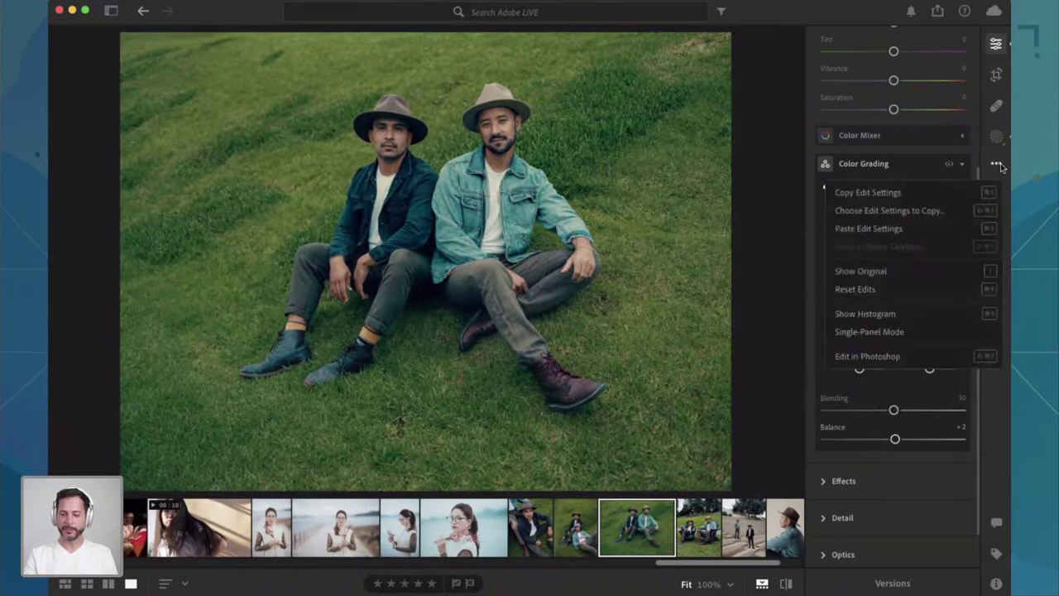
click(890, 210)
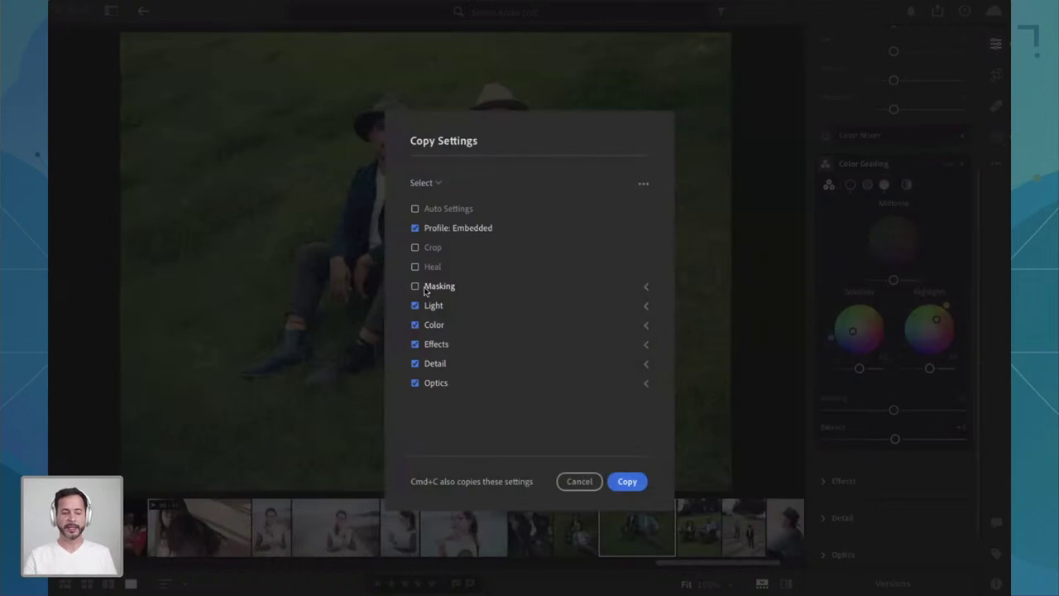
click(437, 185)
click(436, 200)
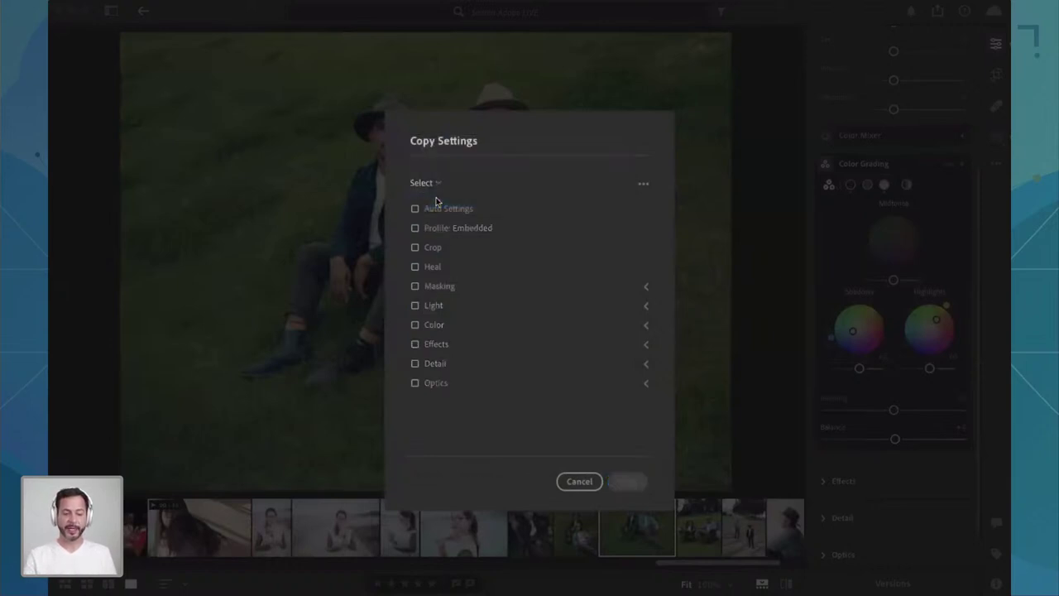
click(432, 326)
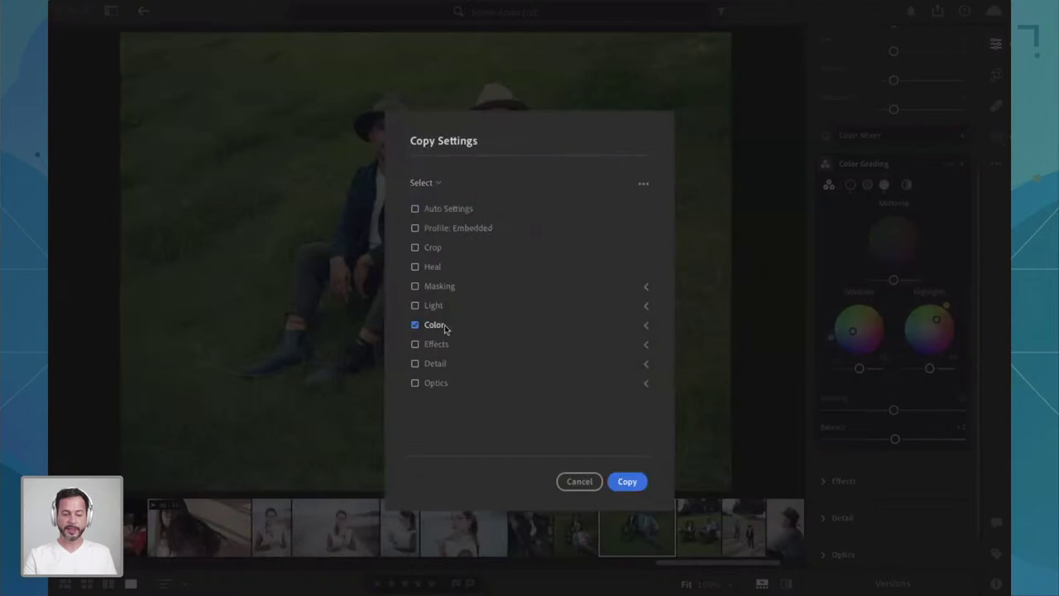
Step: Limit the copied Color settings to Color Grading only, excluding White Balance, Vibrance, Saturation and Color Mix, and copy them
click(647, 327)
scroll(529, 343, down, 1)
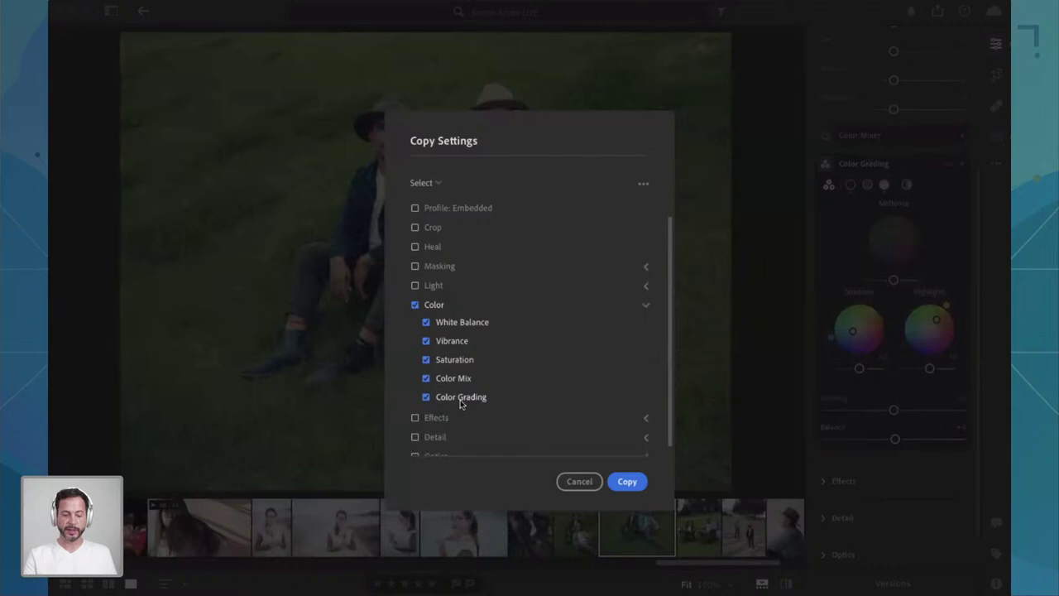
click(426, 359)
click(426, 341)
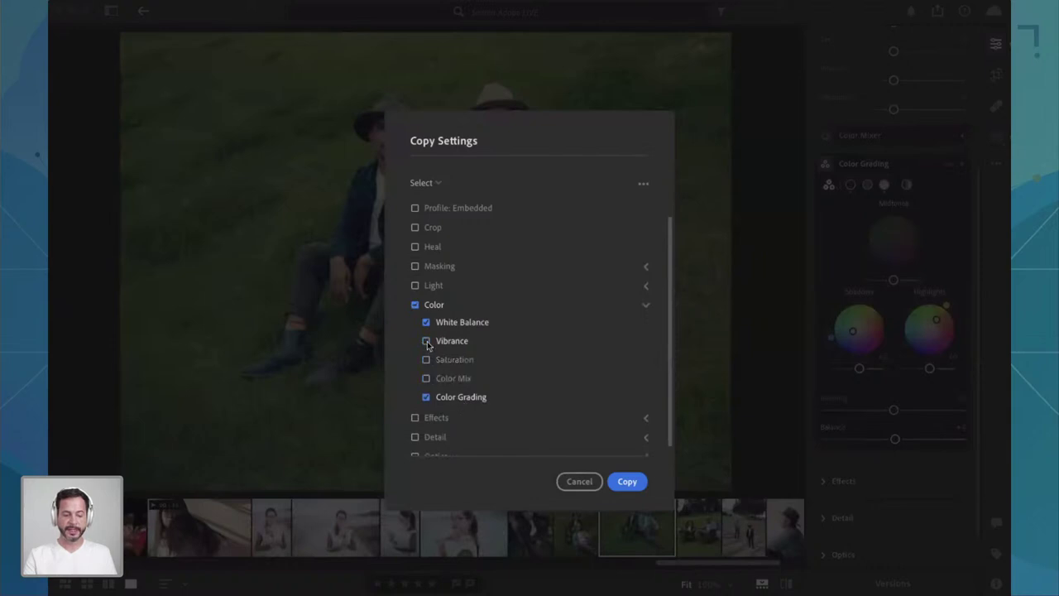
click(427, 323)
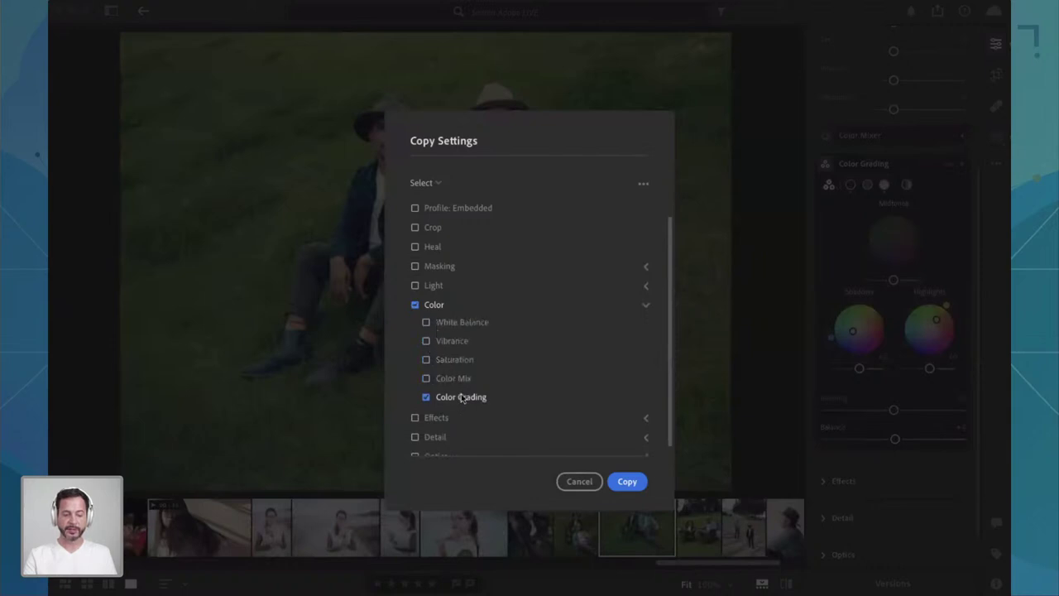
click(634, 481)
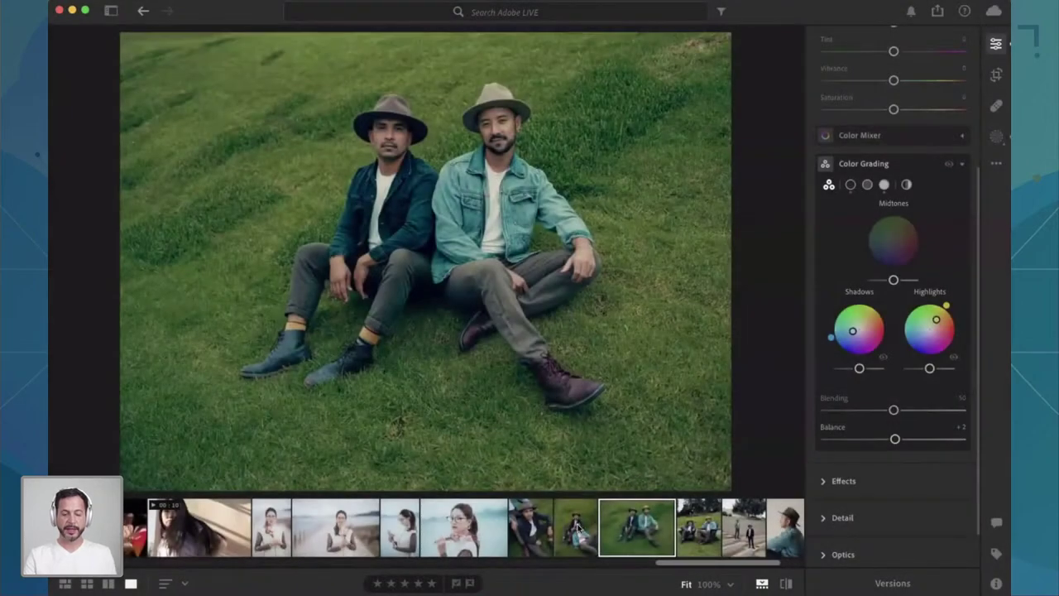
Step: Paste the copied color grading onto the reclining pair, the seated man's close-up and the lawn chairs photo
click(580, 527)
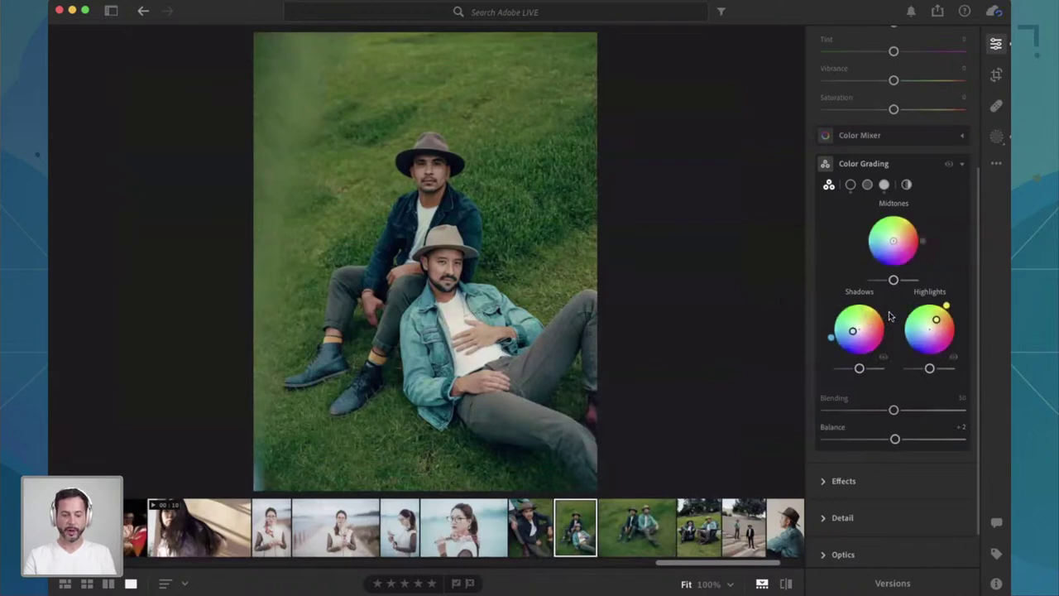
click(538, 518)
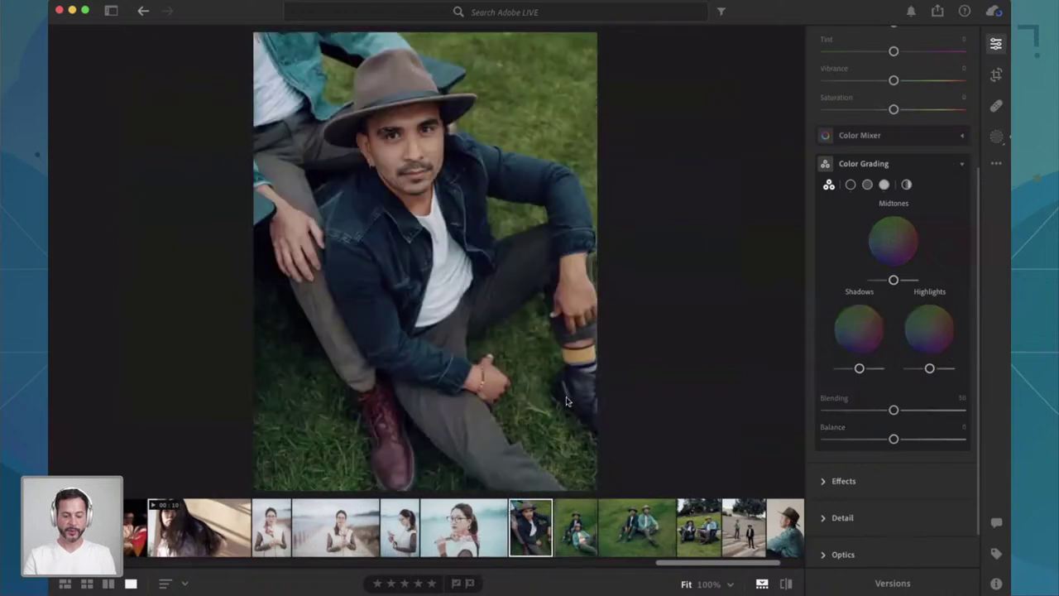
click(698, 522)
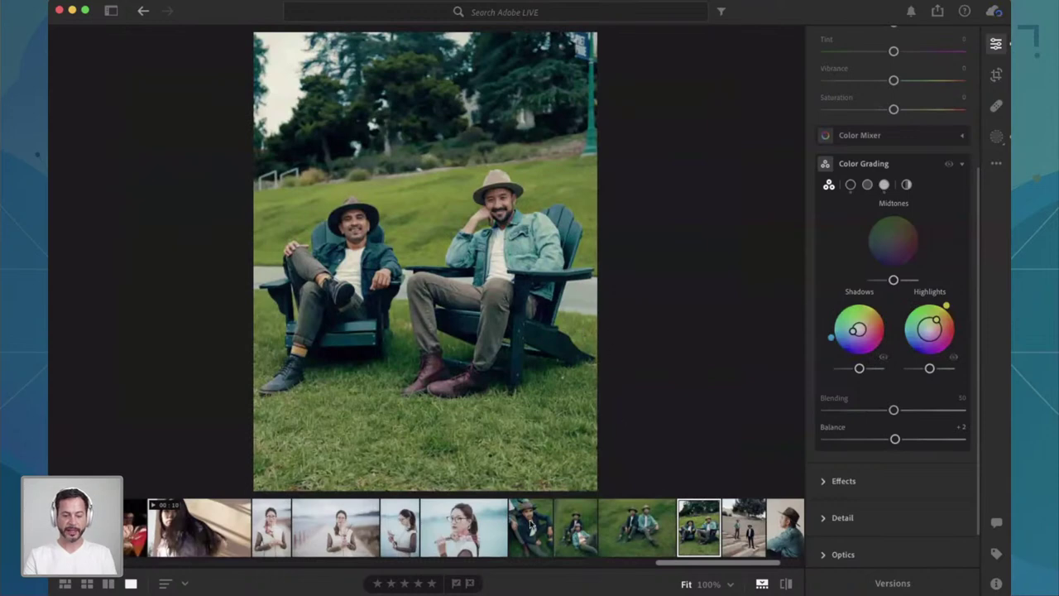
Step: Check the matching color grade across the hillside photo, the reclining pair and the seated man's close-up
click(634, 534)
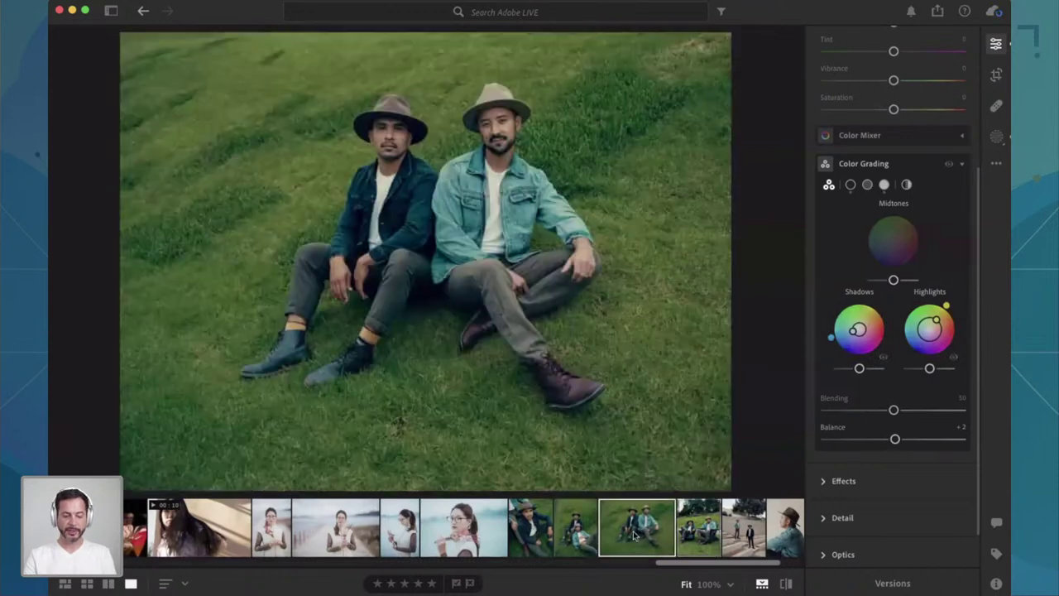
click(584, 530)
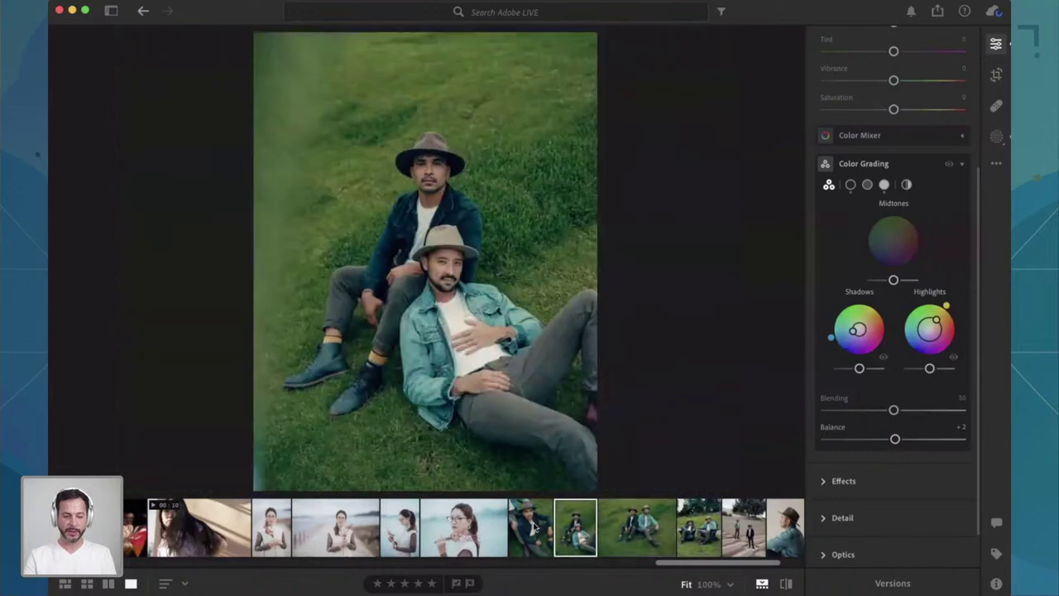
click(536, 528)
Step: Open the reclining pair and the hillside photo together in Compare view and dismiss the feature tip
click(580, 530)
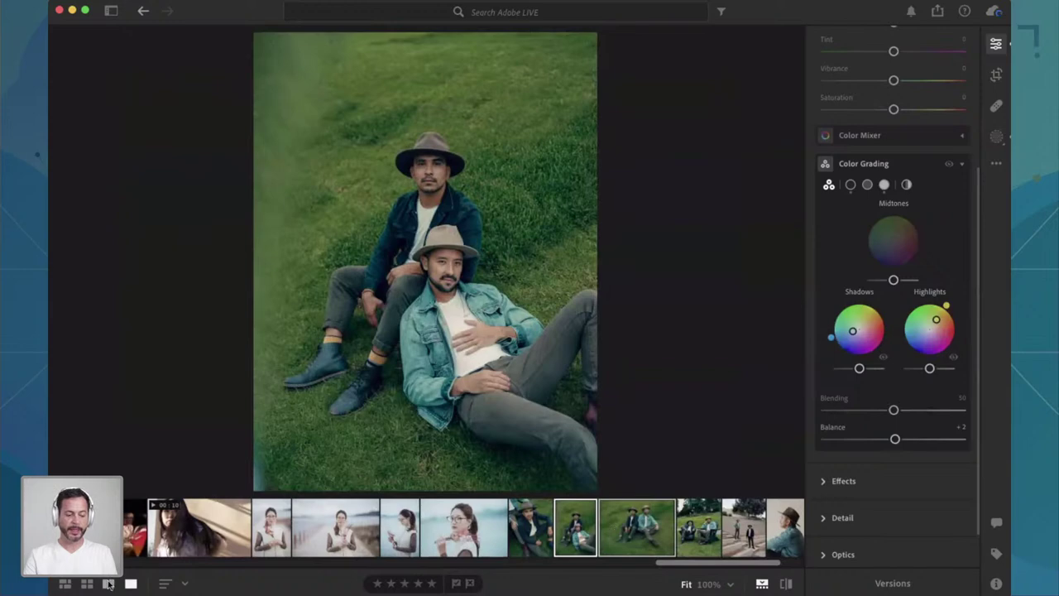
click(108, 584)
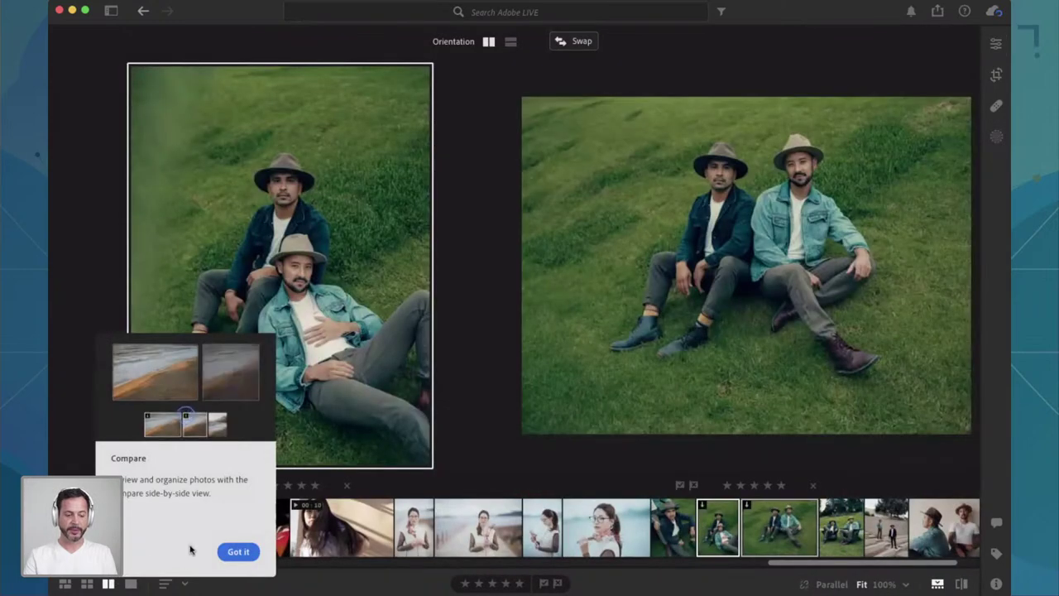
click(238, 551)
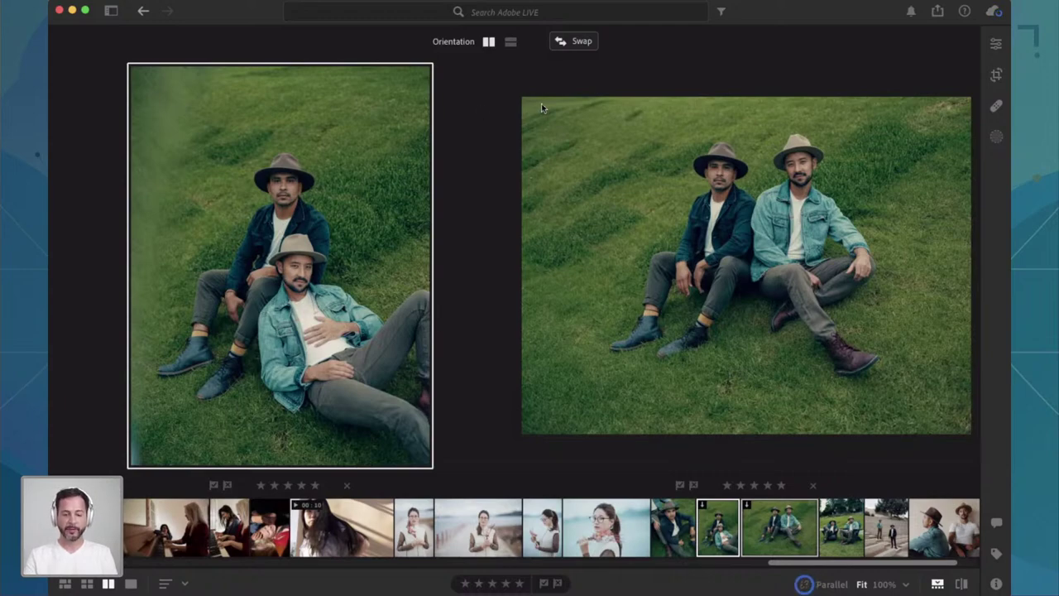
Step: Try swapping the compared photos and stacking them vertically, and return them to the side-by-side orientation
click(575, 43)
click(574, 44)
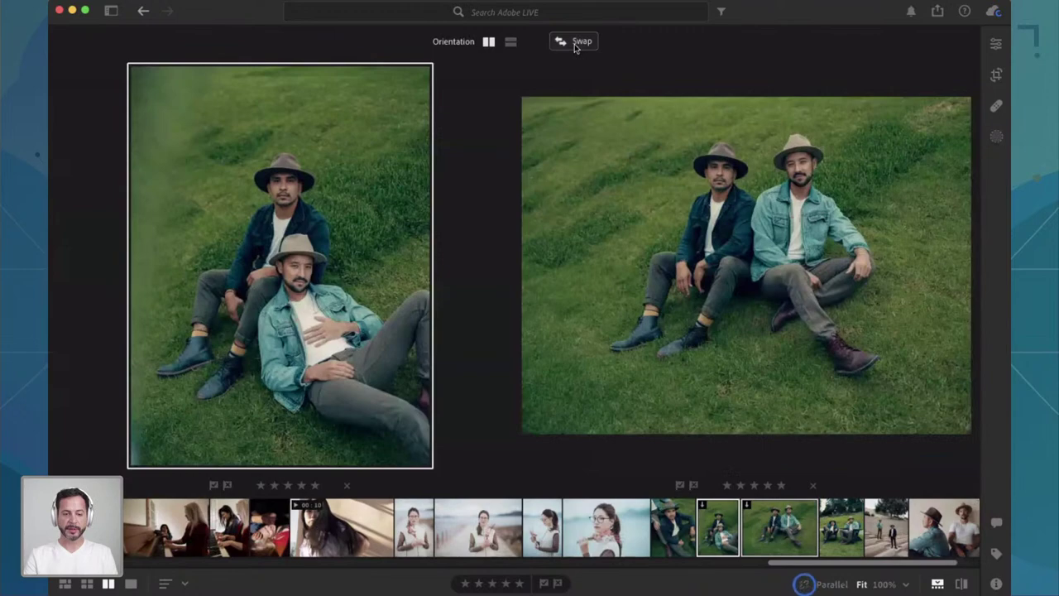
click(511, 43)
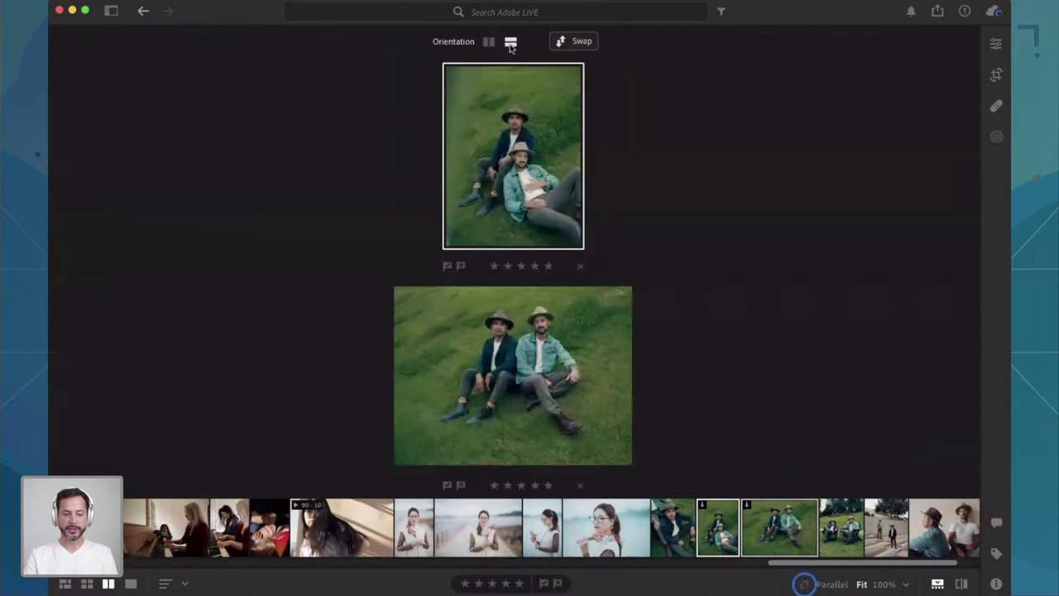
click(489, 42)
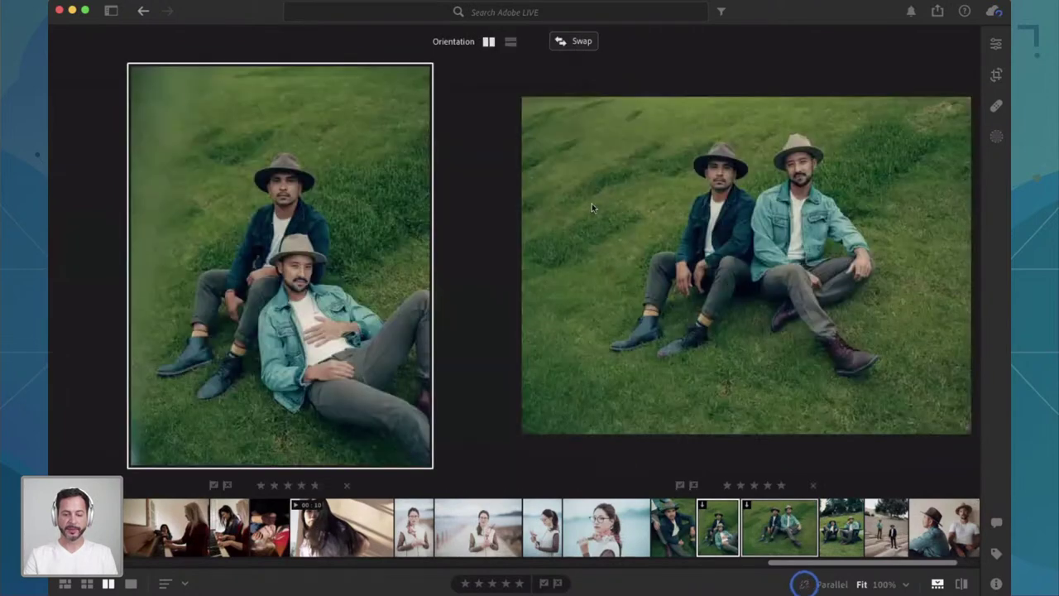
Step: Compare the stone steps, lawn chairs, reclining pair and close-up photos against the graded hillside photo
click(841, 537)
click(882, 537)
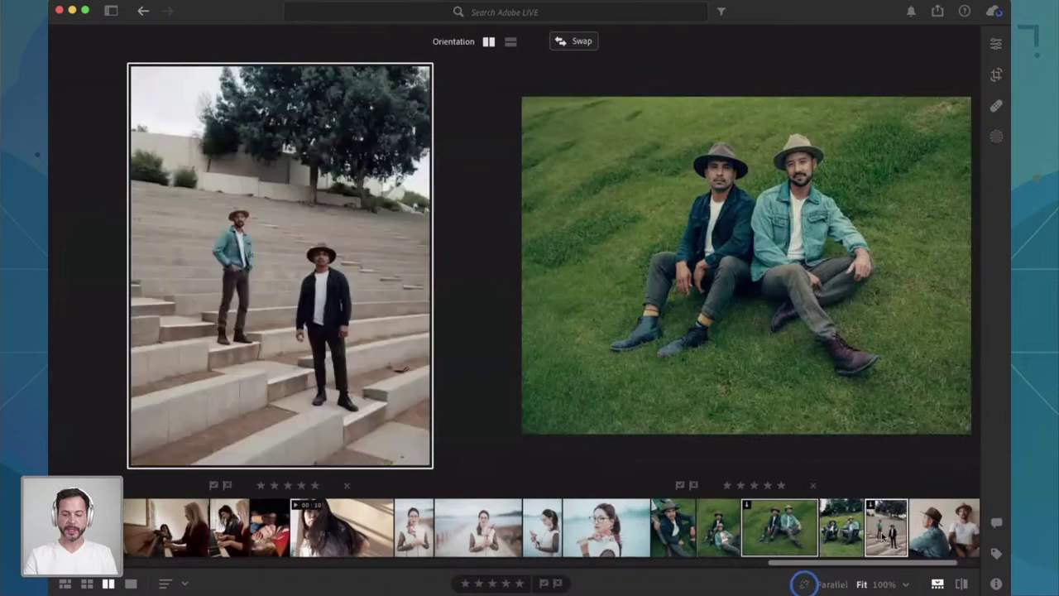
click(834, 537)
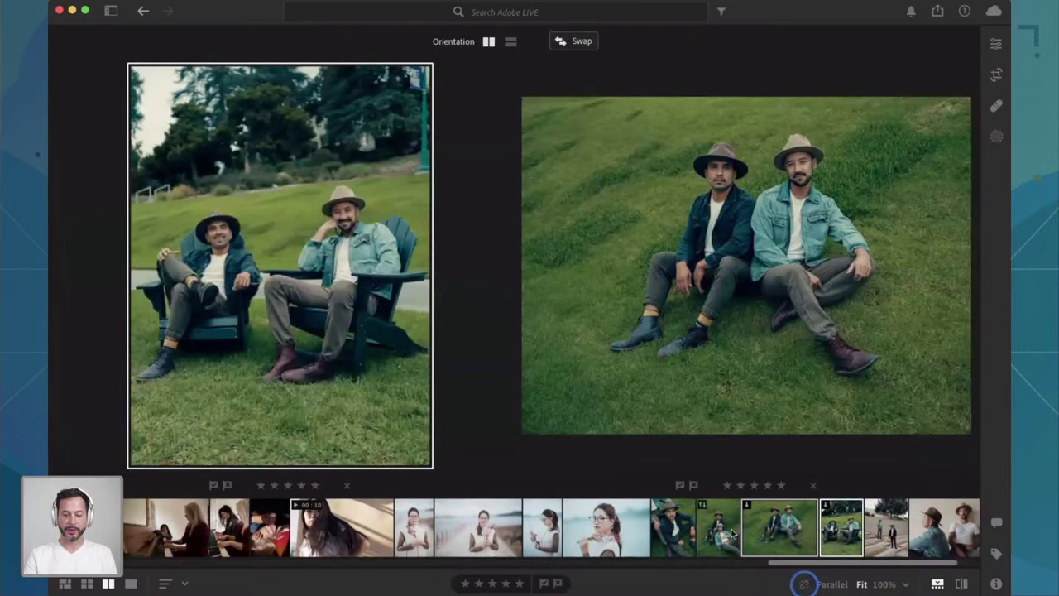
click(727, 534)
click(680, 534)
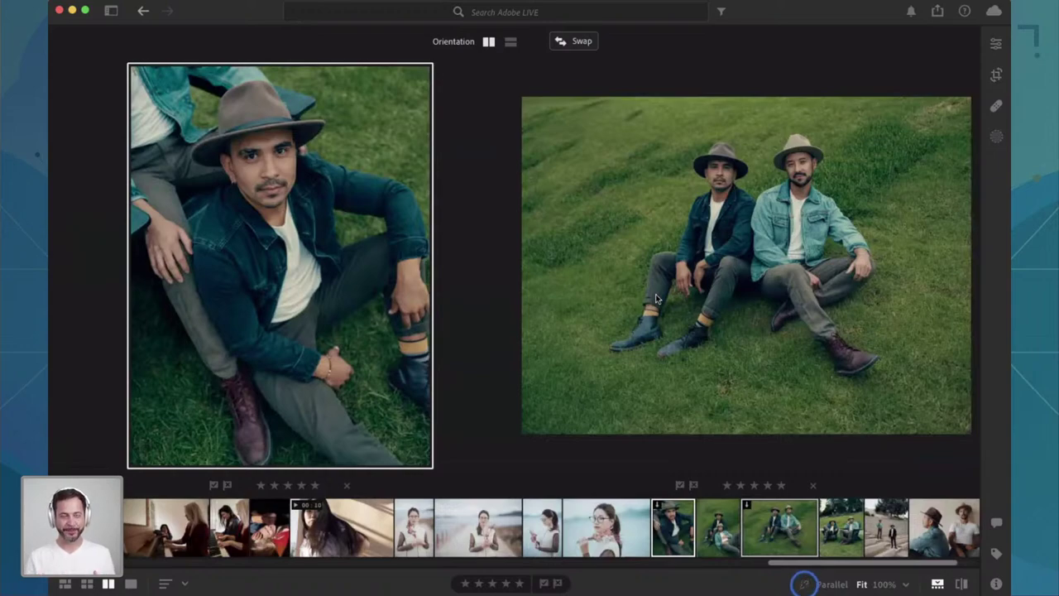
Step: Find the harbor series in the album and compare the smiling woman's portrait with the fishing boat photo side by side
key(g)
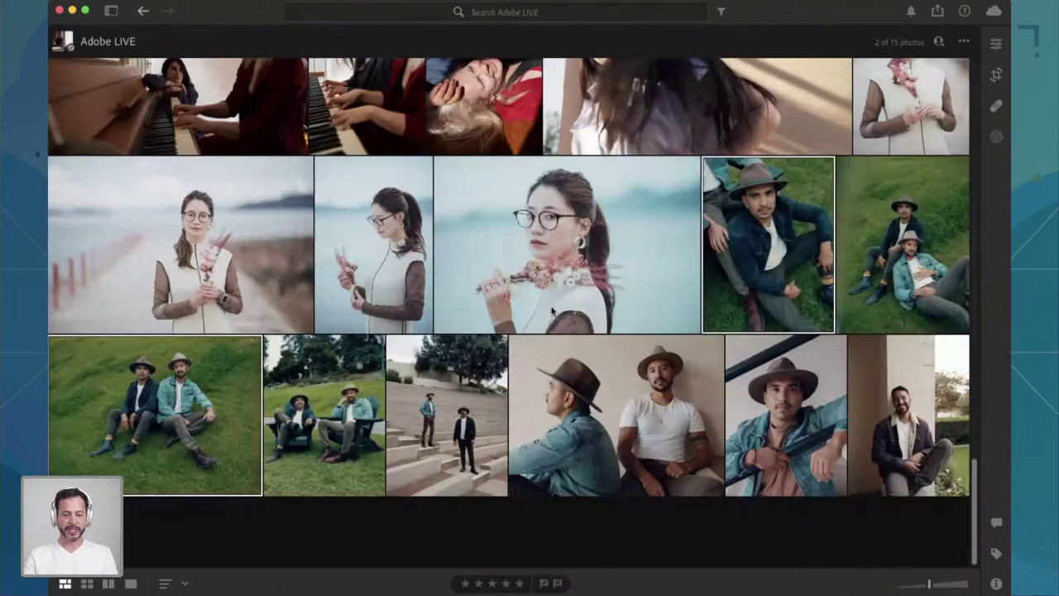
scroll(551, 311, up, 15)
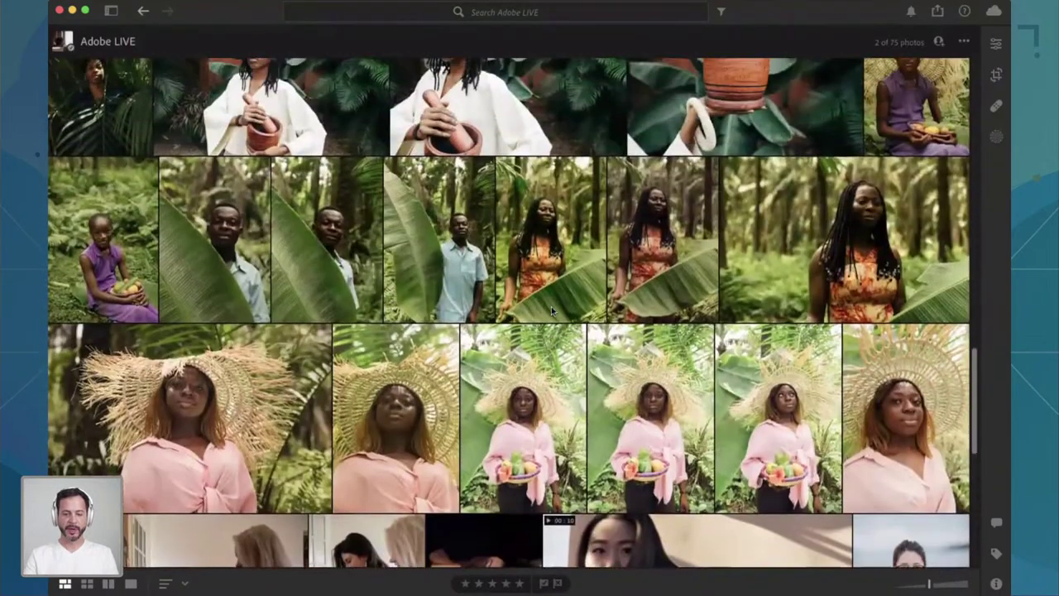
scroll(552, 311, up, 15)
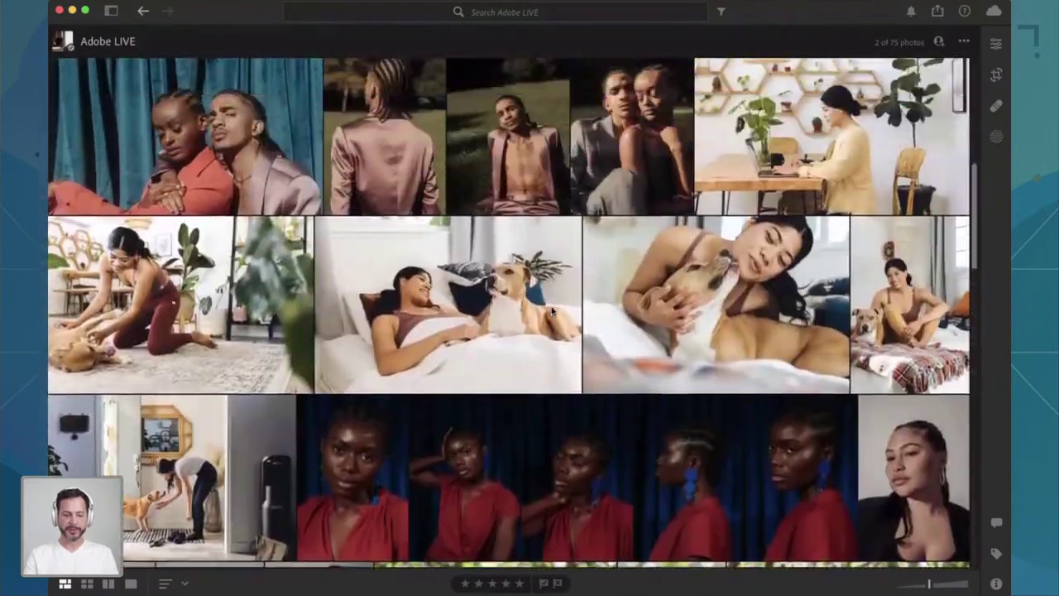
scroll(552, 306, up, 5)
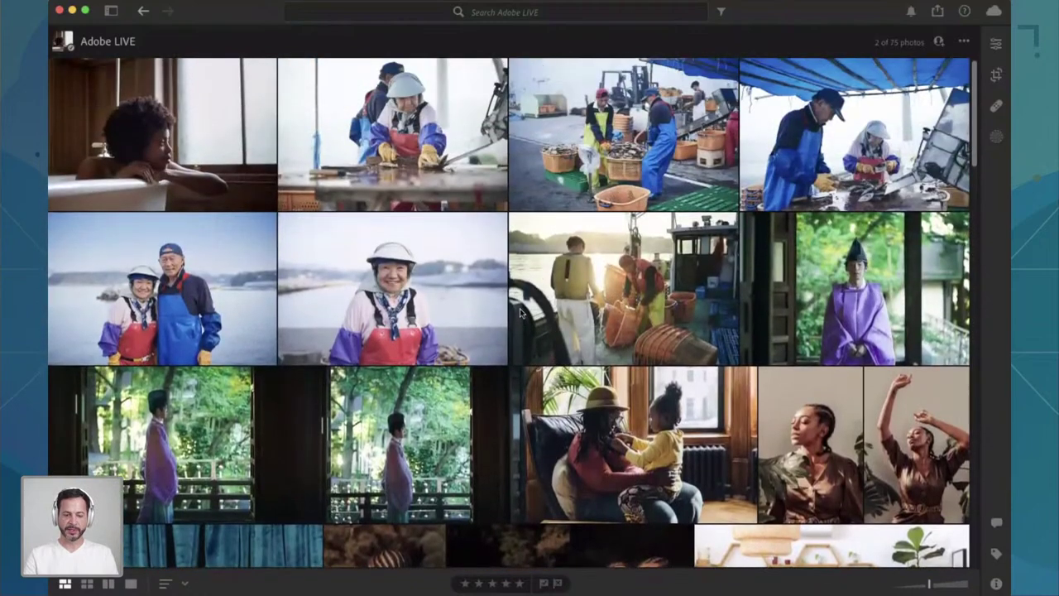
double_click(403, 296)
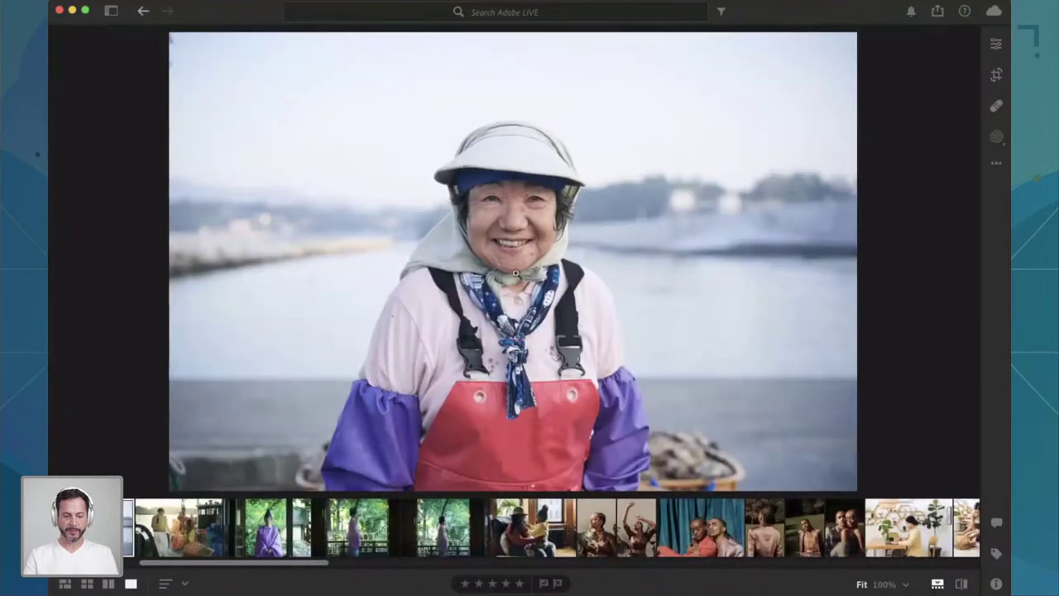
click(183, 542)
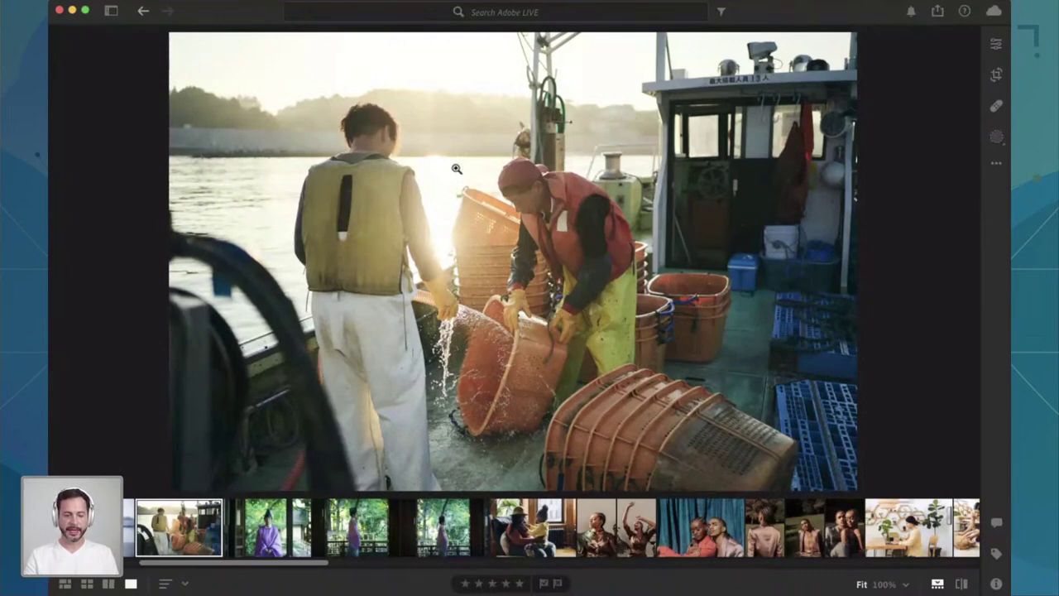
click(113, 584)
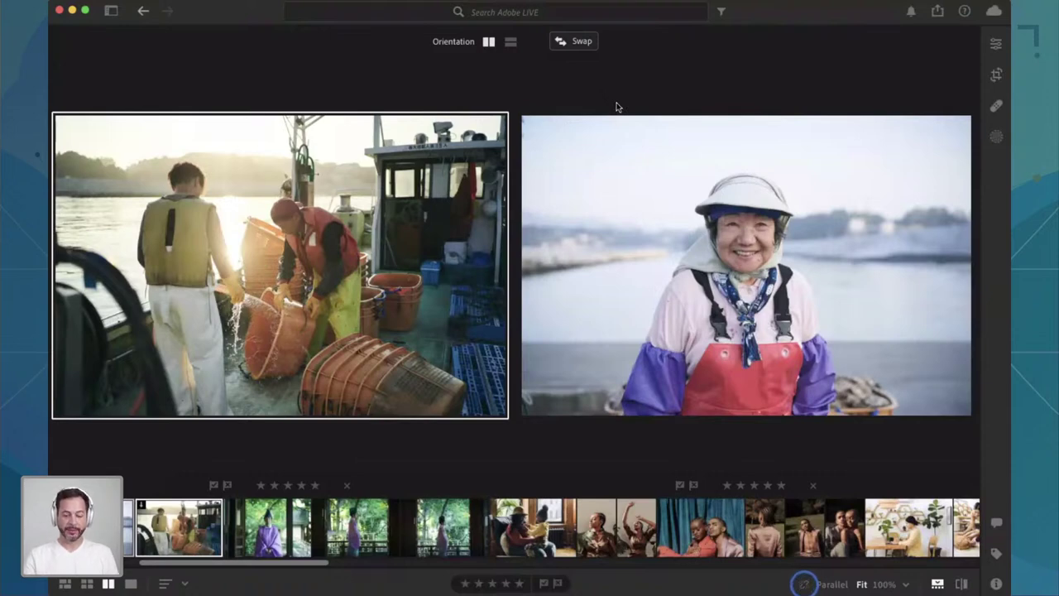
Step: Select the smiling woman's portrait in the comparison and try to open it for editing
click(622, 178)
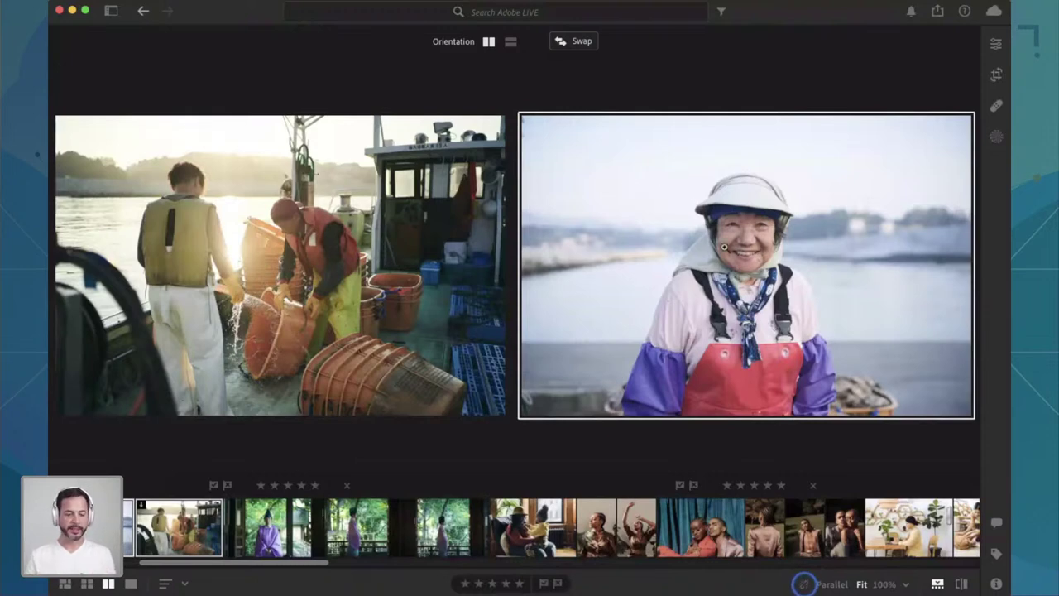
click(997, 50)
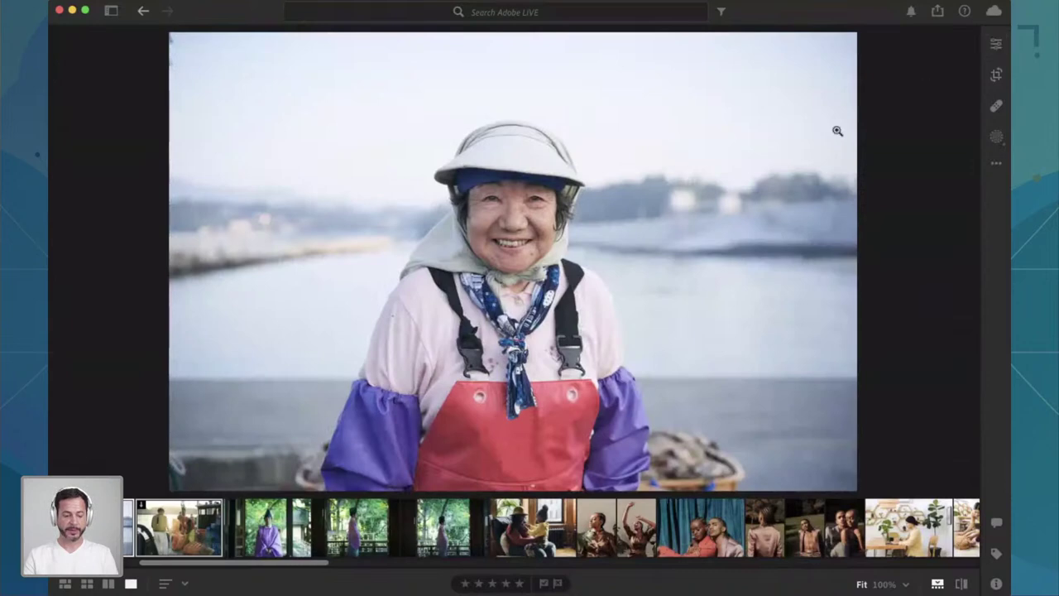
click(248, 526)
click(129, 527)
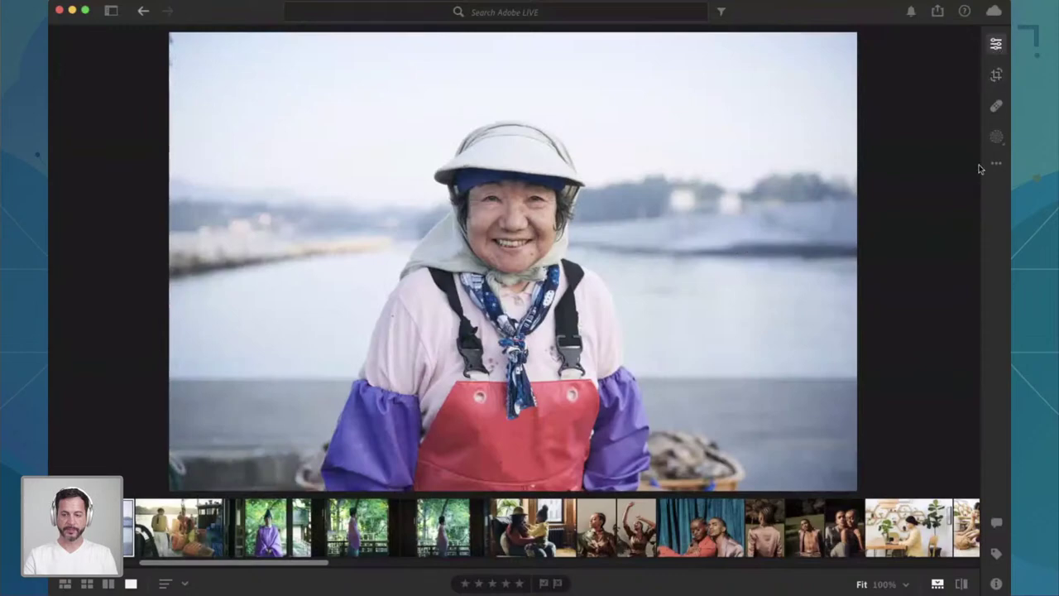
Step: Reopen the smiling woman's portrait from the photo grid and try to open the masking tools
key(g)
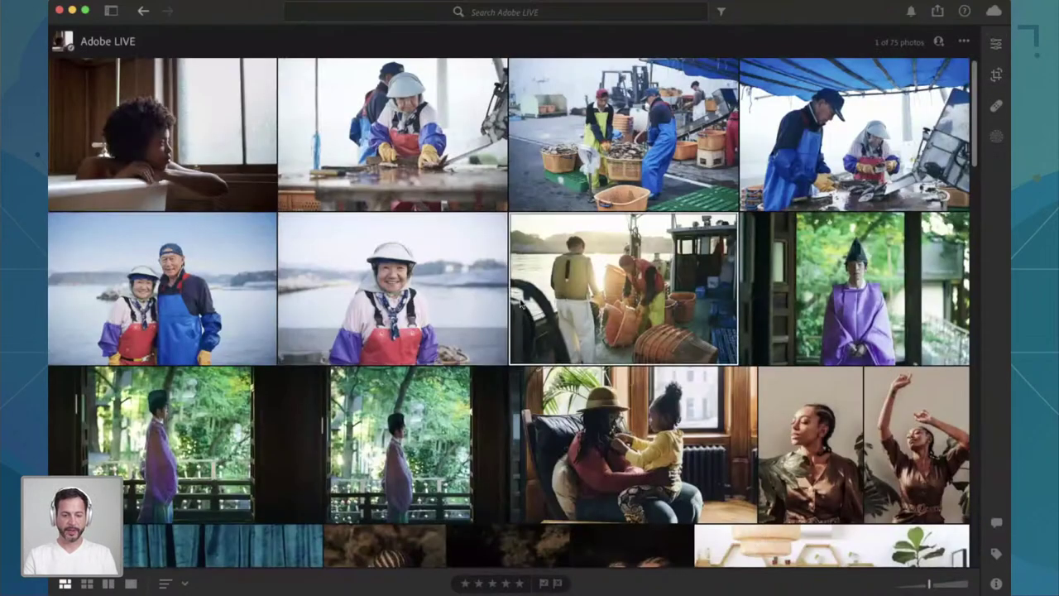
double_click(430, 303)
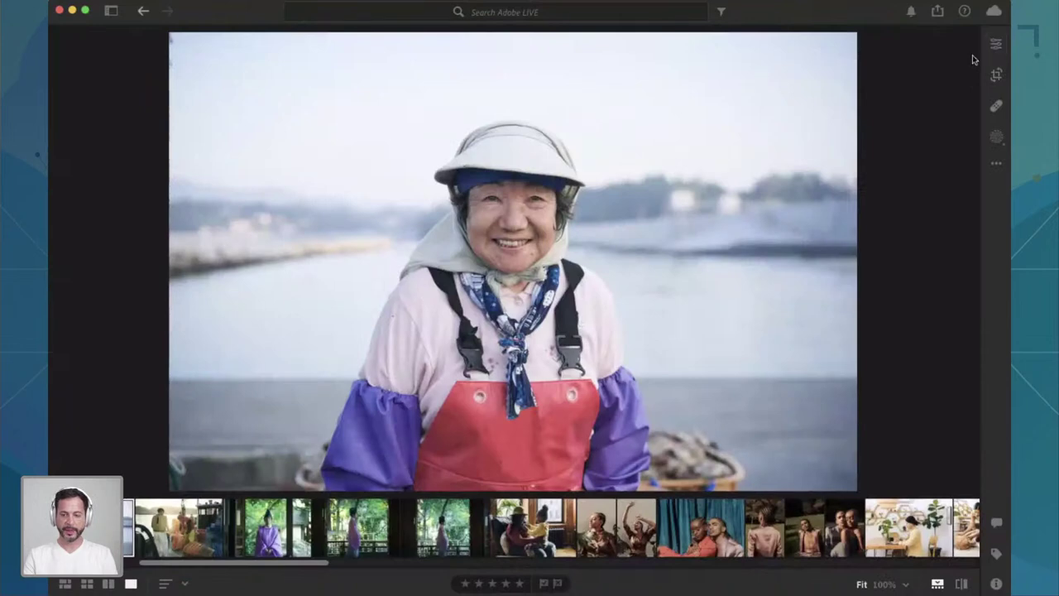
click(998, 138)
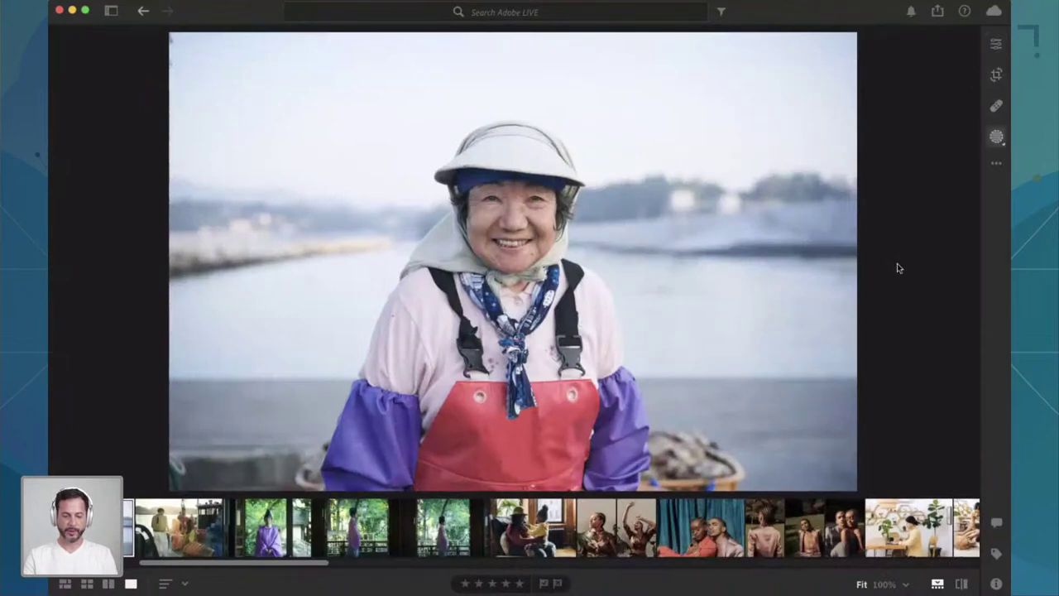
Step: Try to open the editing controls on the harbor photo of two workers beside baskets of oysters
click(177, 528)
key(g)
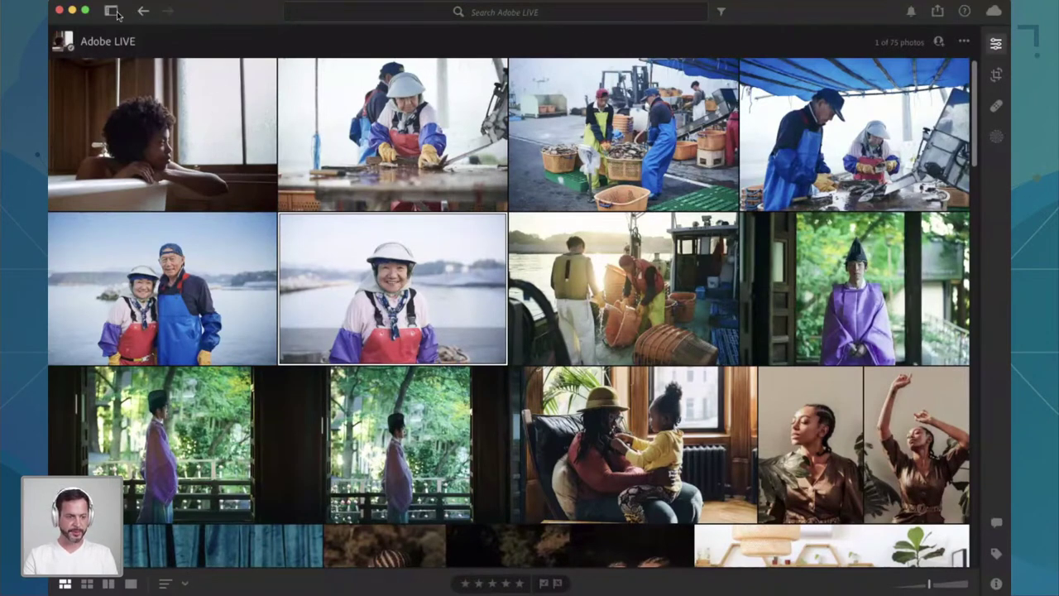
click(580, 177)
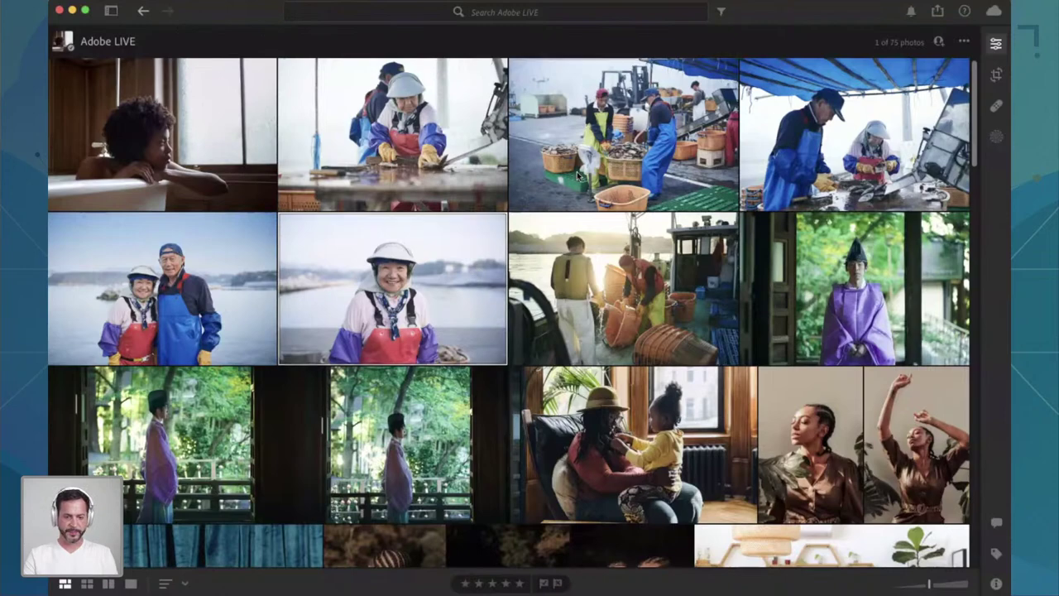
click(995, 48)
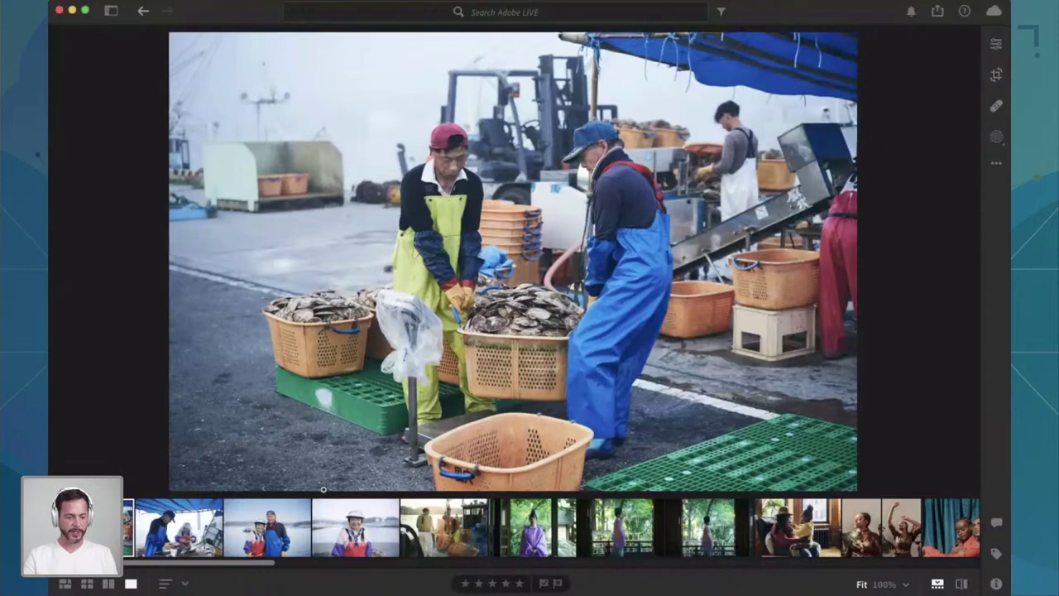
click(436, 526)
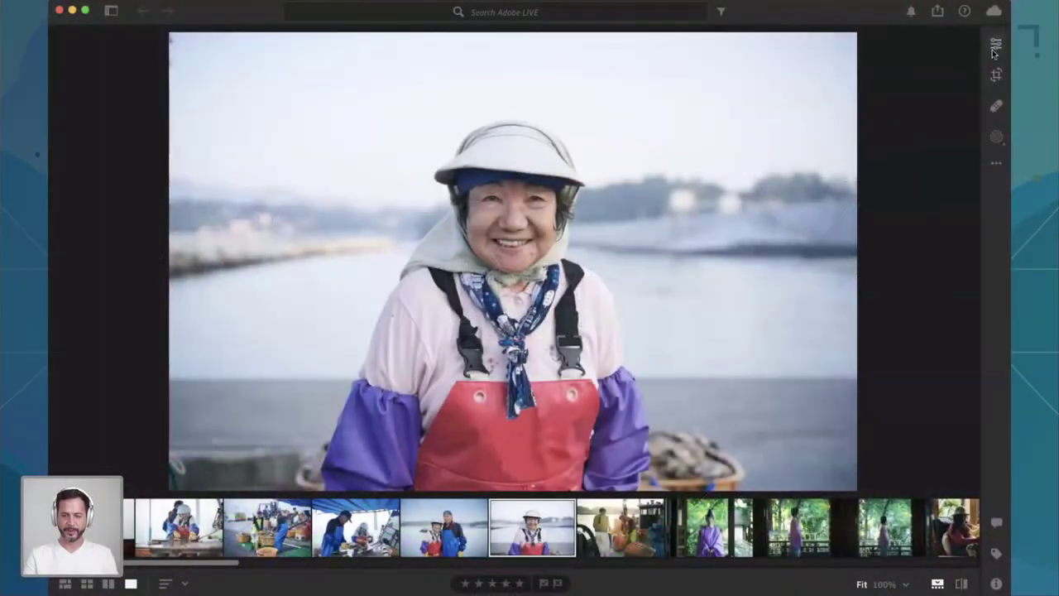
Step: Set the smiling woman's portrait to Temp +32 and Vibrance -5, and compare it with the fishing boat photo
click(995, 47)
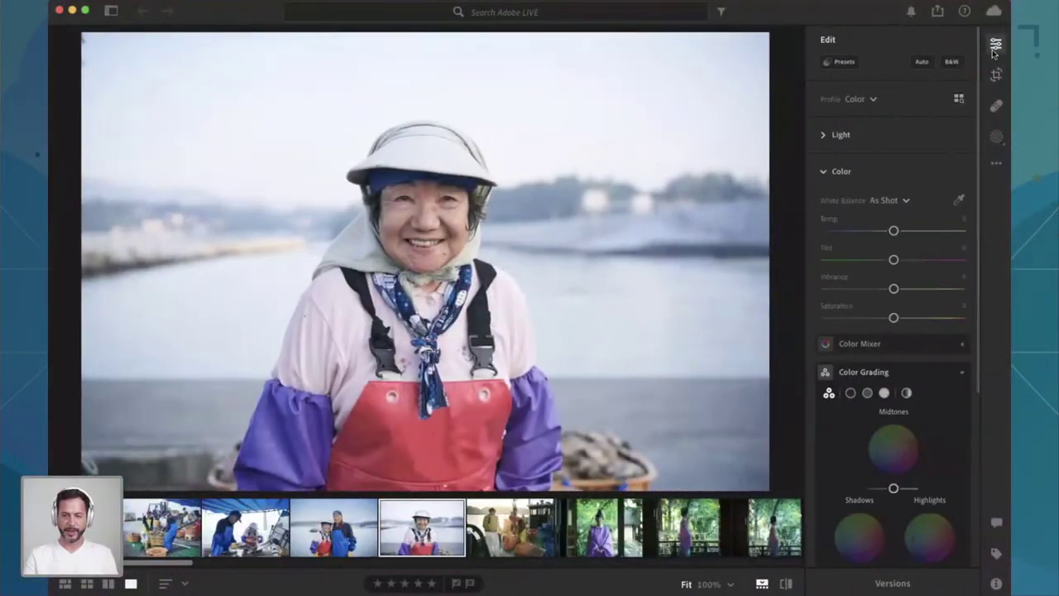
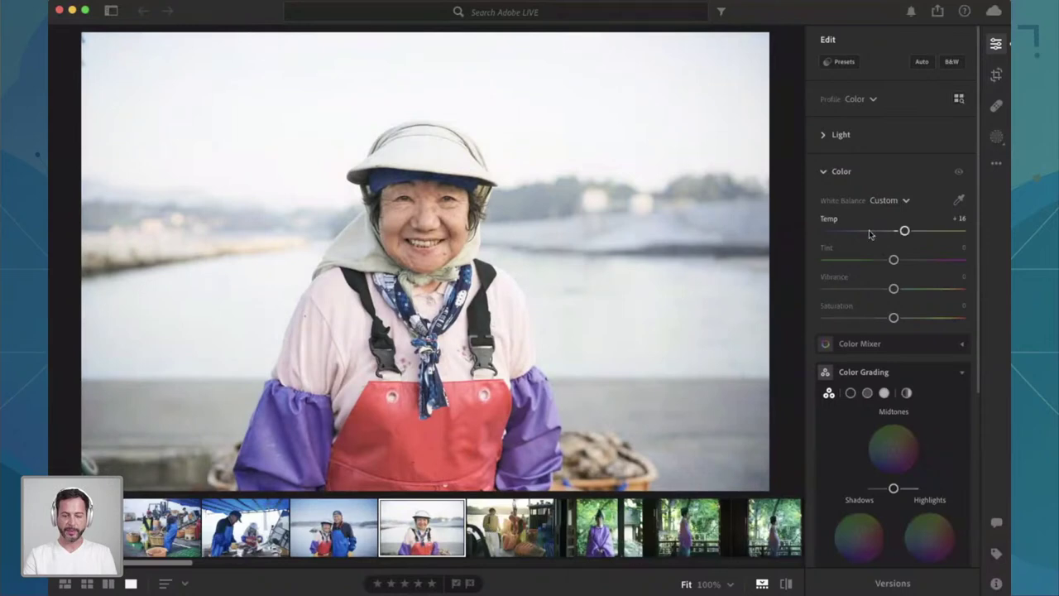
drag(905, 231, 913, 231)
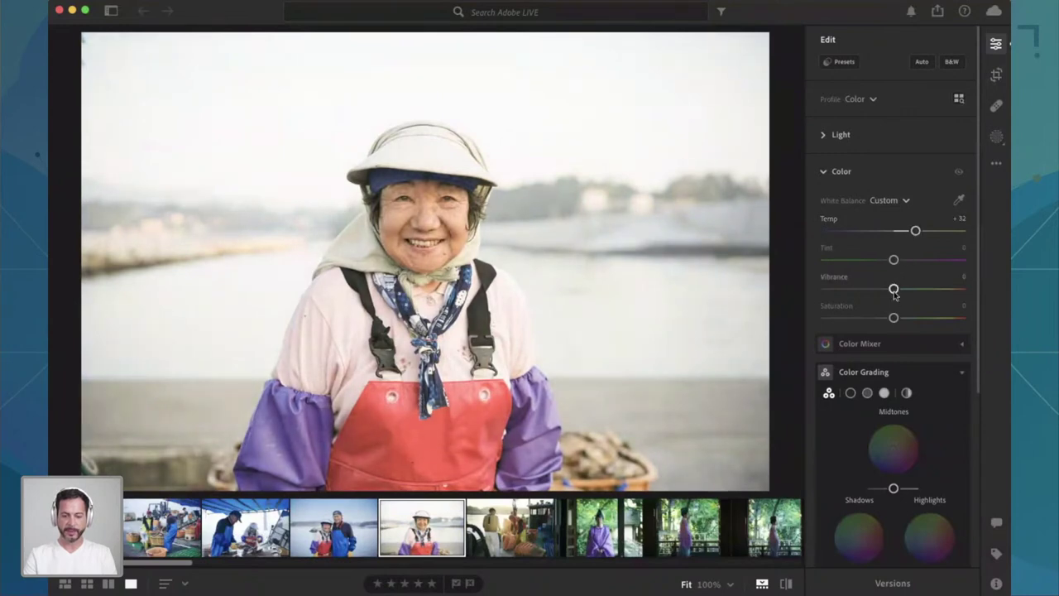
drag(894, 290, 890, 293)
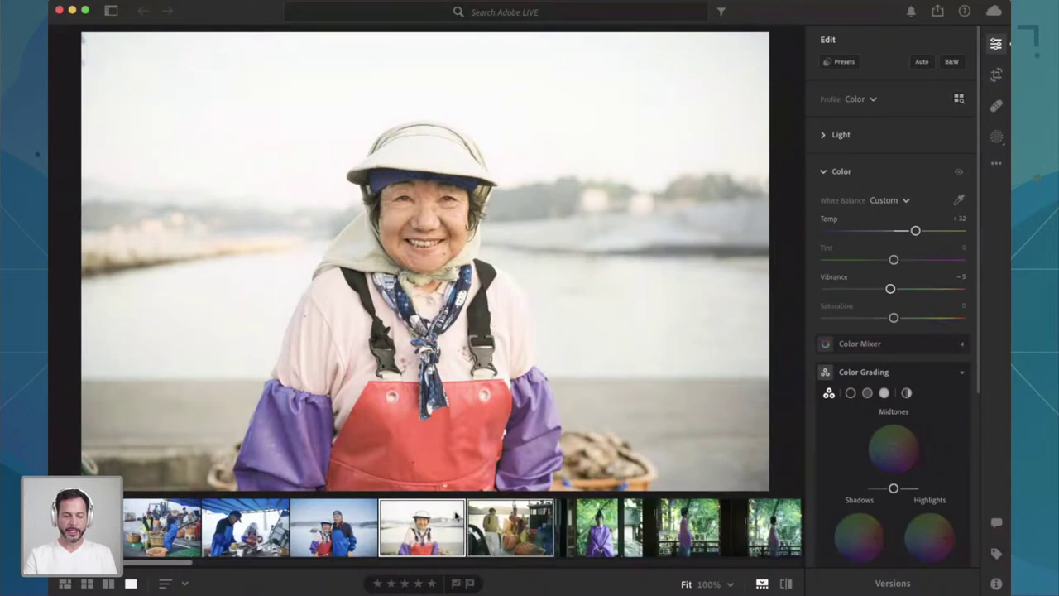
click(107, 585)
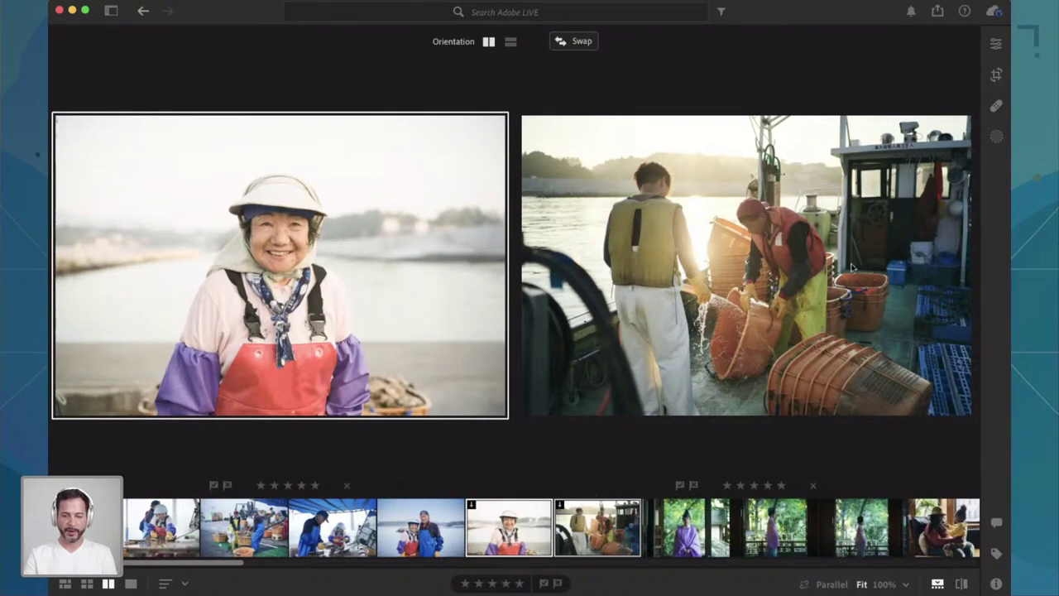
Step: Refine the portrait to Temp +38, Tint +9 and Vibrance +2, and check it again beside the fishing boat photo
click(995, 44)
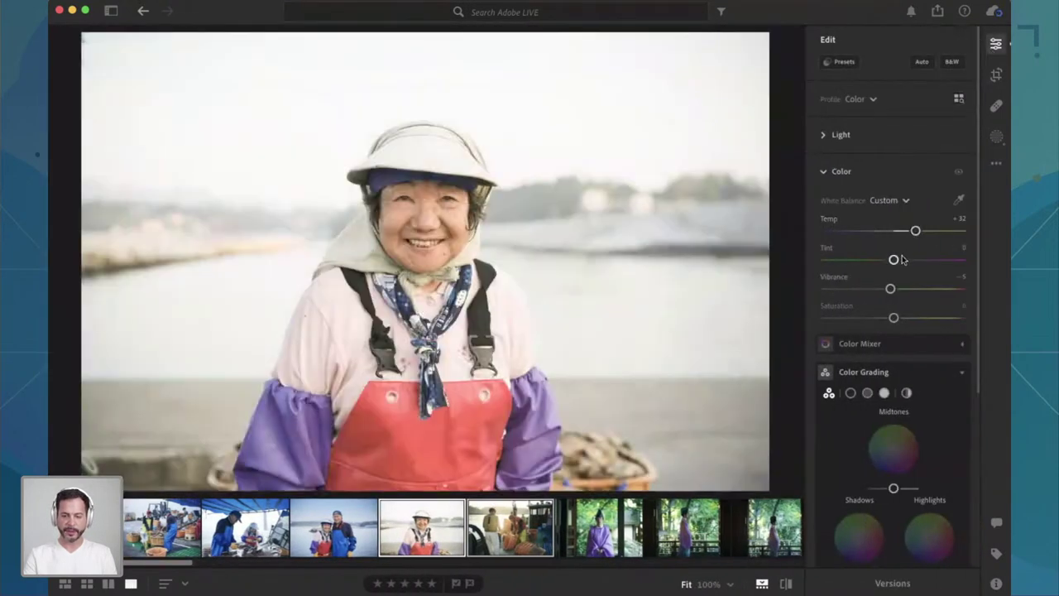
drag(892, 289, 898, 260)
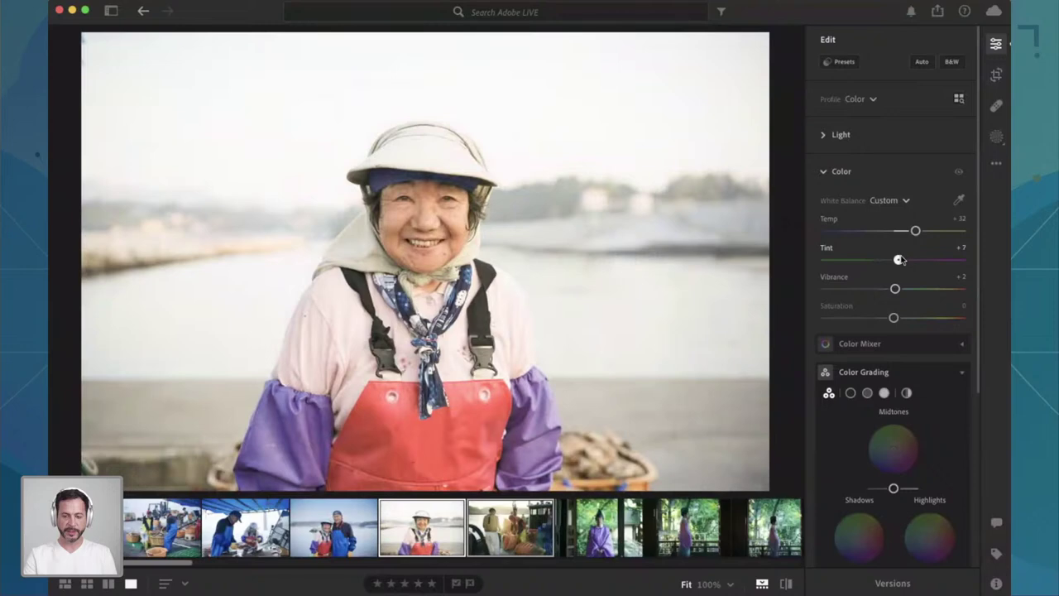
drag(915, 231, 920, 232)
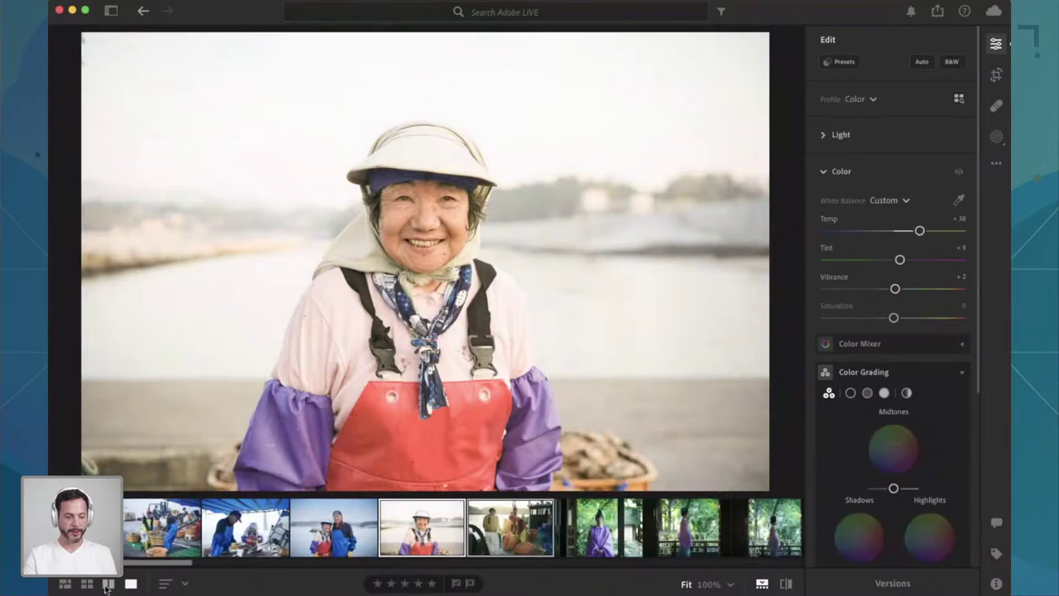
click(106, 584)
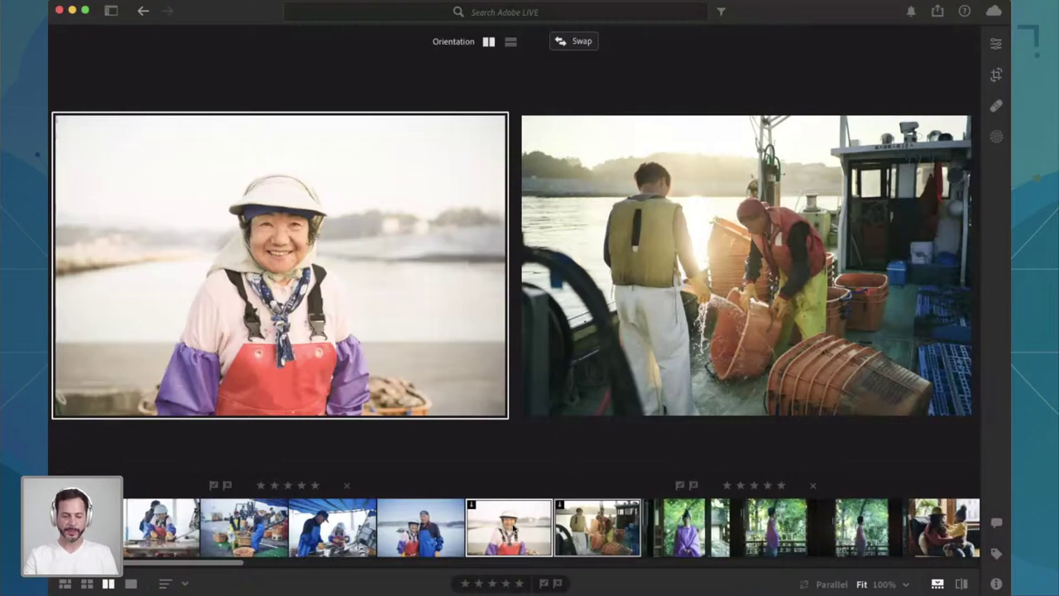
Step: Lower the portrait's Vibrance to -25, grade its highlights warm yellow with luminance 10, and compare both harbor photos
click(996, 43)
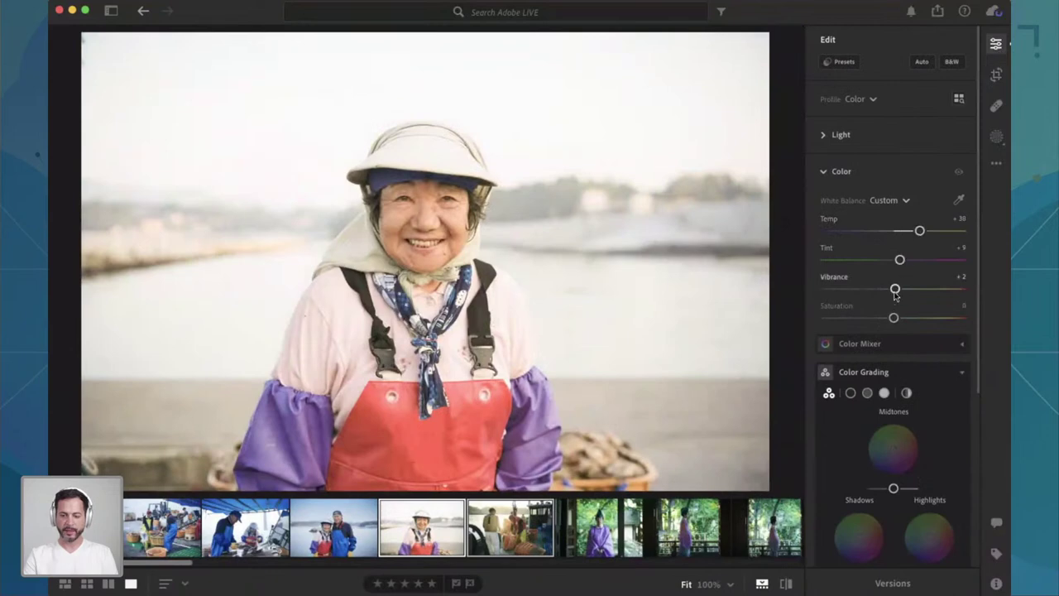
drag(896, 292, 878, 290)
scroll(877, 290, down, 5)
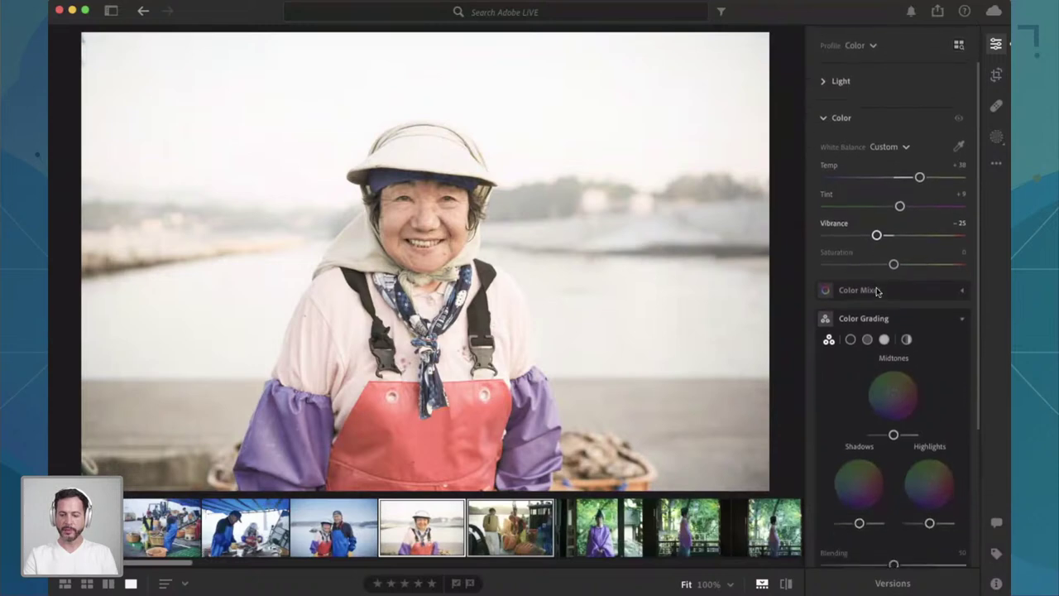
scroll(877, 291, down, 2)
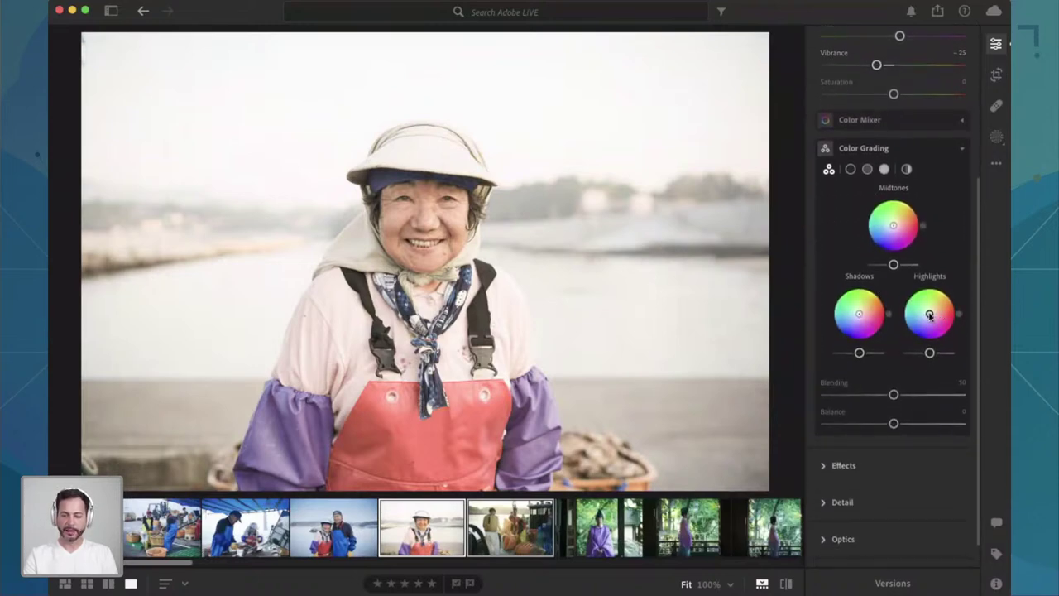
drag(930, 315, 934, 312)
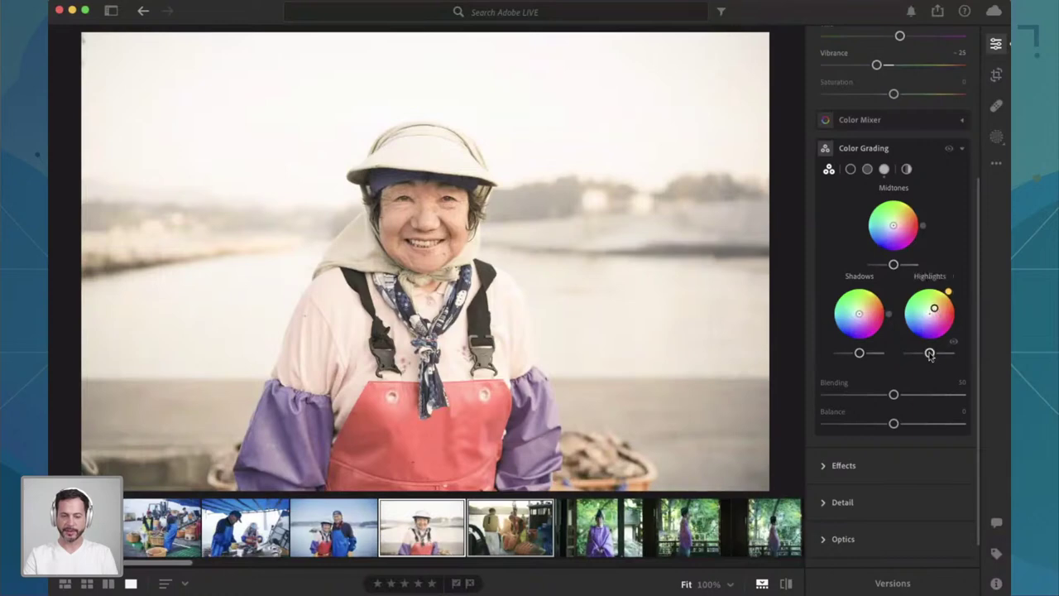
mouse_move(930, 353)
mouse_down()
mouse_move(948, 351)
mouse_move(913, 351)
mouse_move(932, 354)
mouse_up()
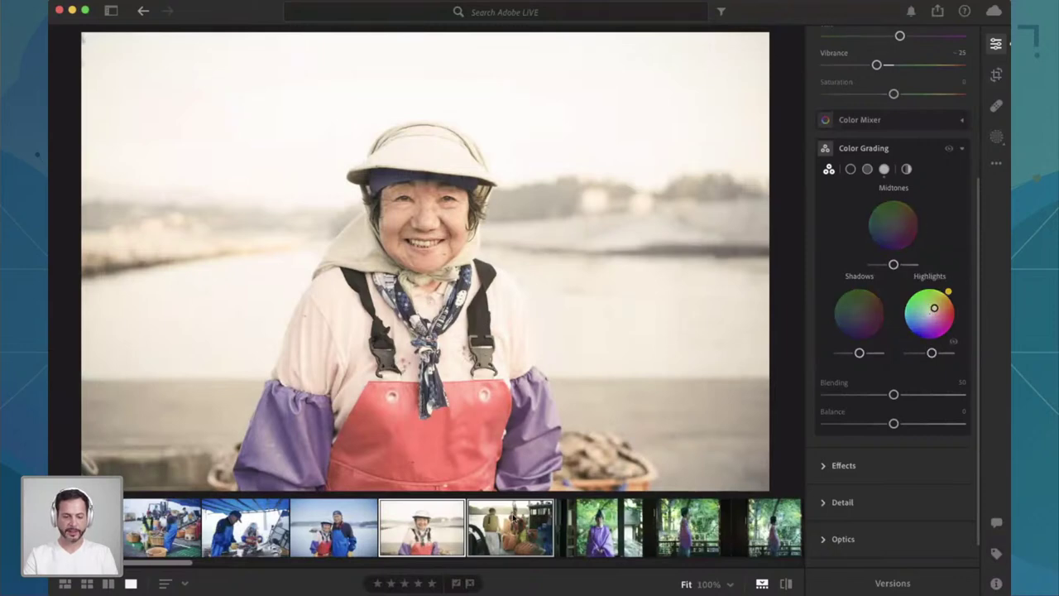
click(108, 583)
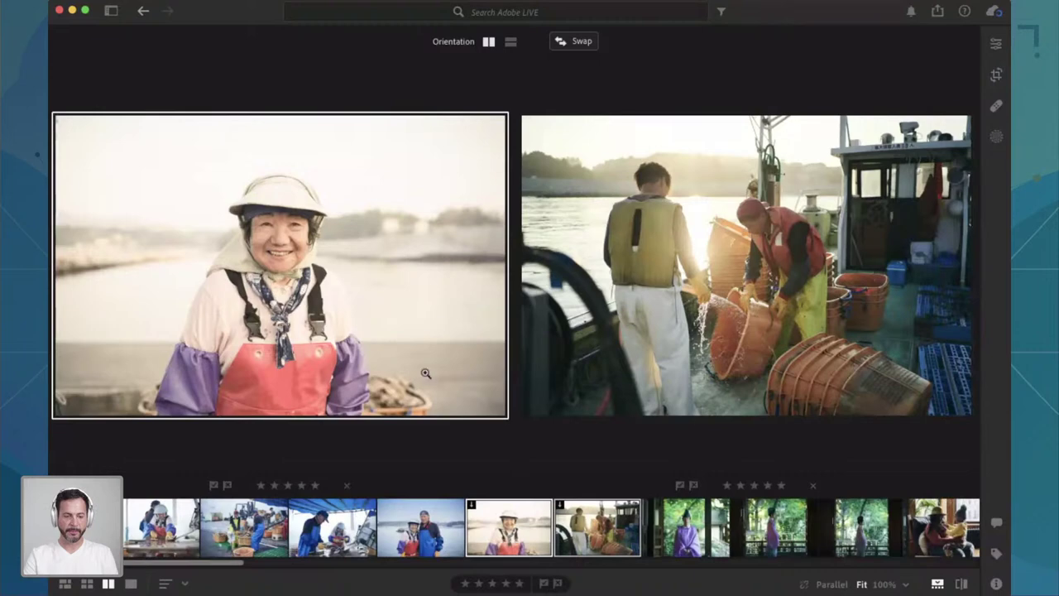
Step: Set the portrait's Vibrance to -12 and compare it side by side with the fishing boat photo
click(996, 43)
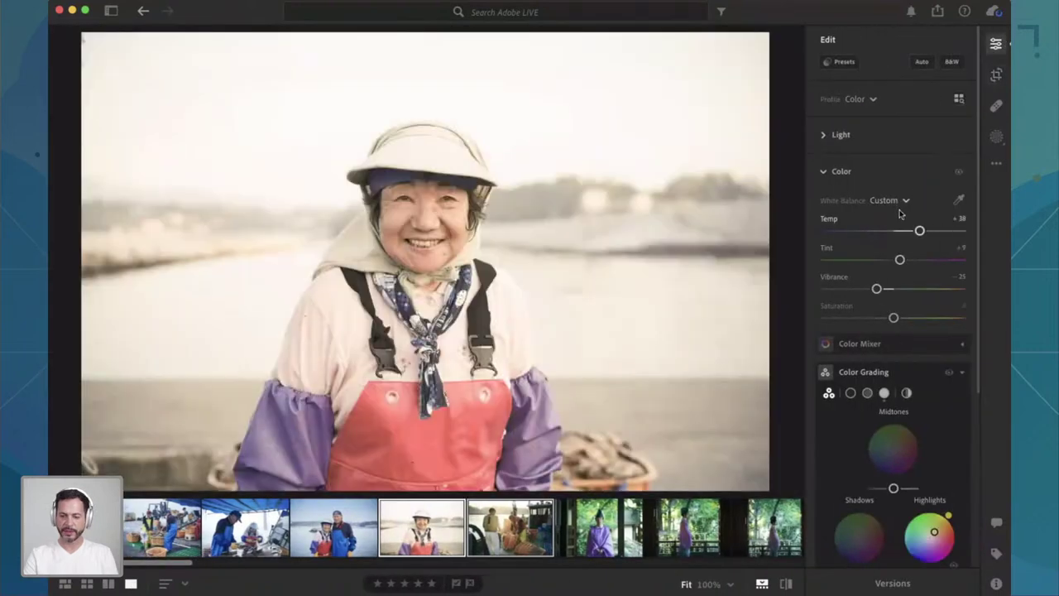
drag(879, 291, 888, 292)
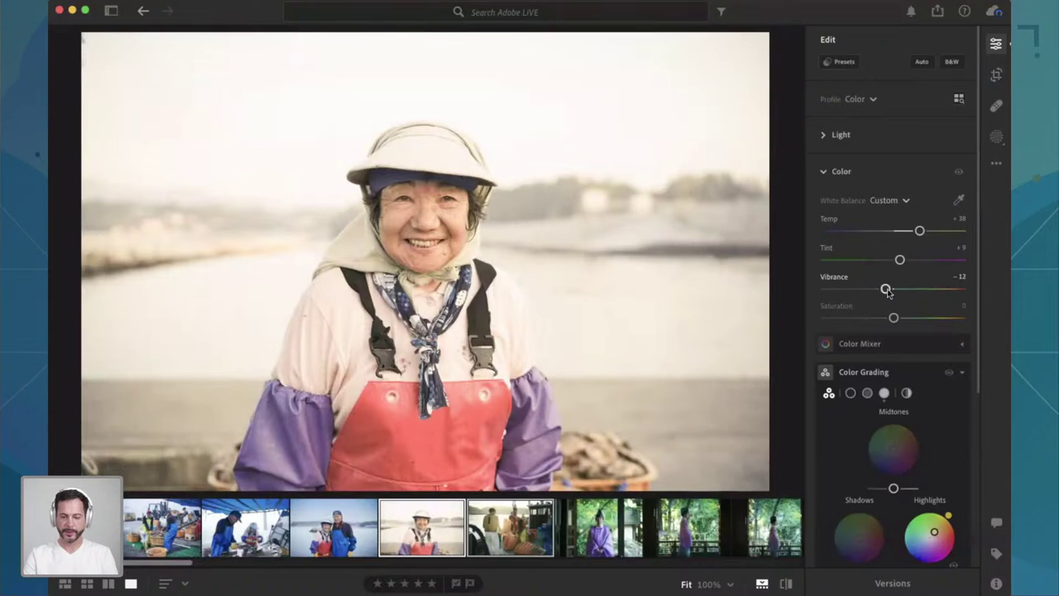
scroll(888, 292, down, 5)
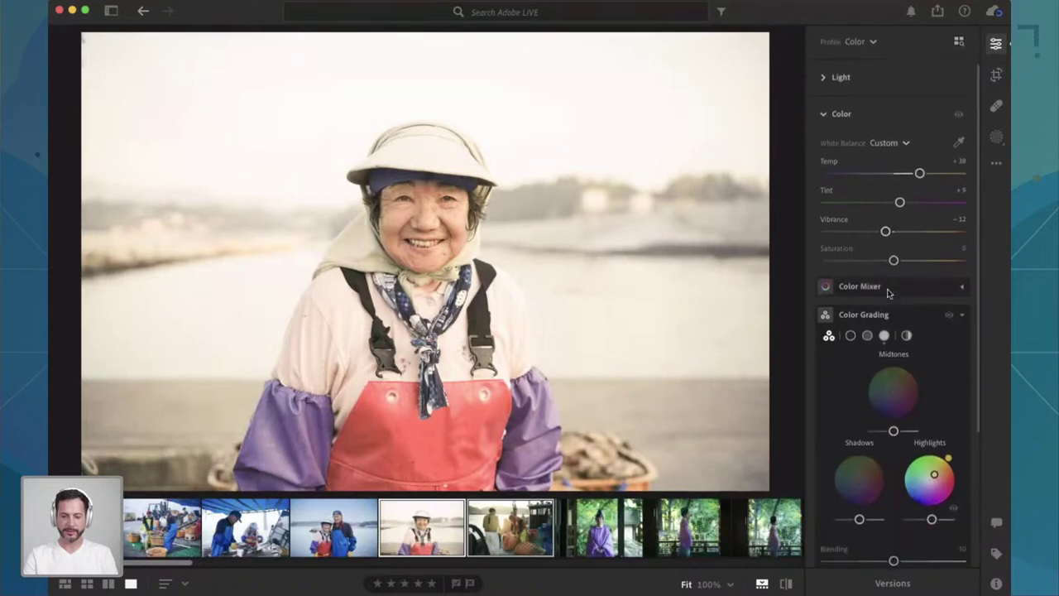
scroll(888, 292, down, 2)
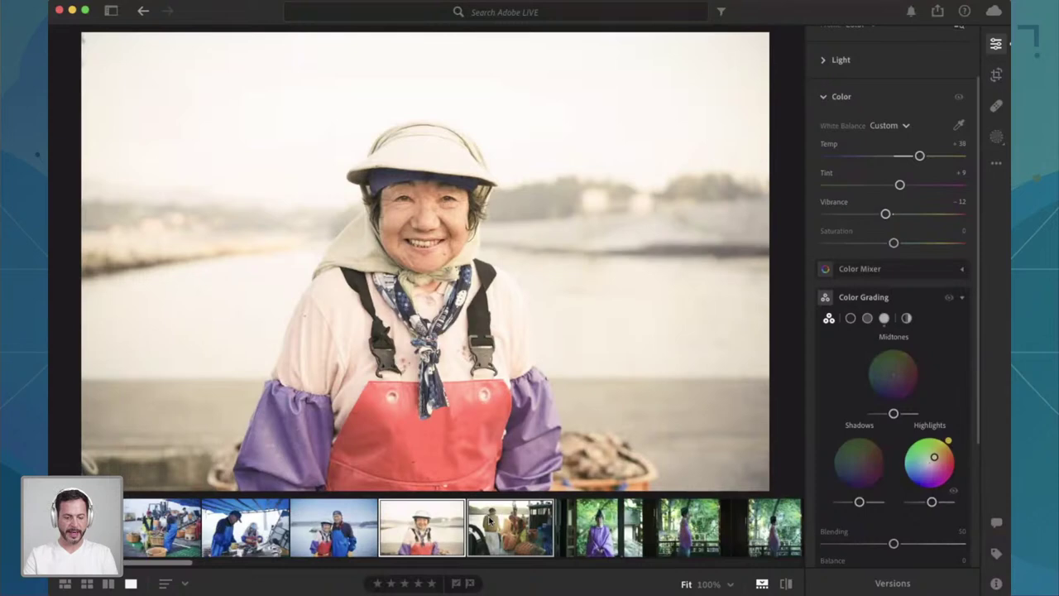
click(107, 584)
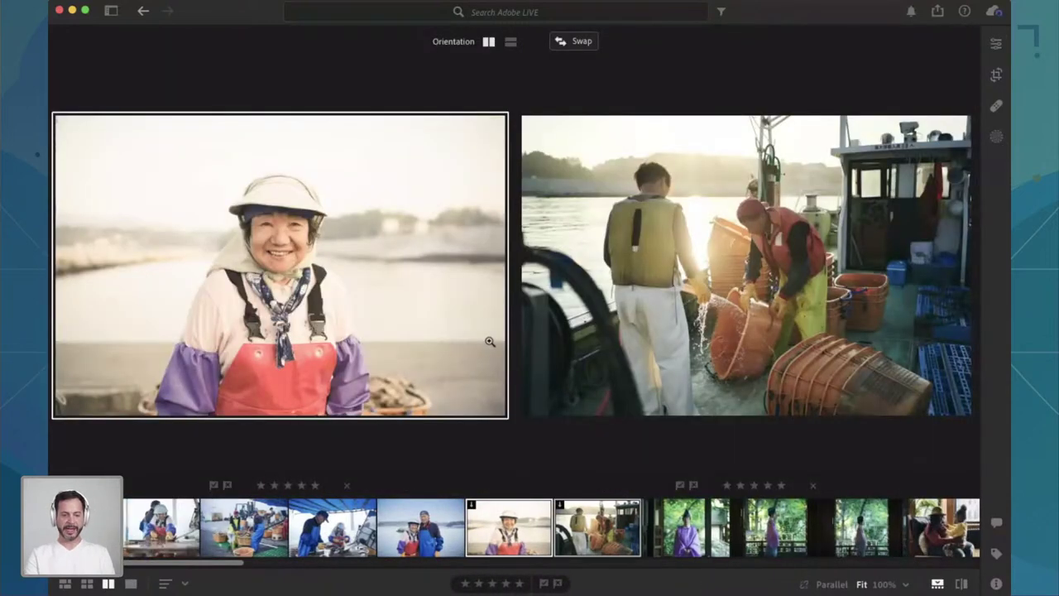
Step: Fine-tune the yellow tint on the portrait's highlights color wheel and check the photo against its neighbors in the grid
click(998, 45)
scroll(960, 275, down, 3)
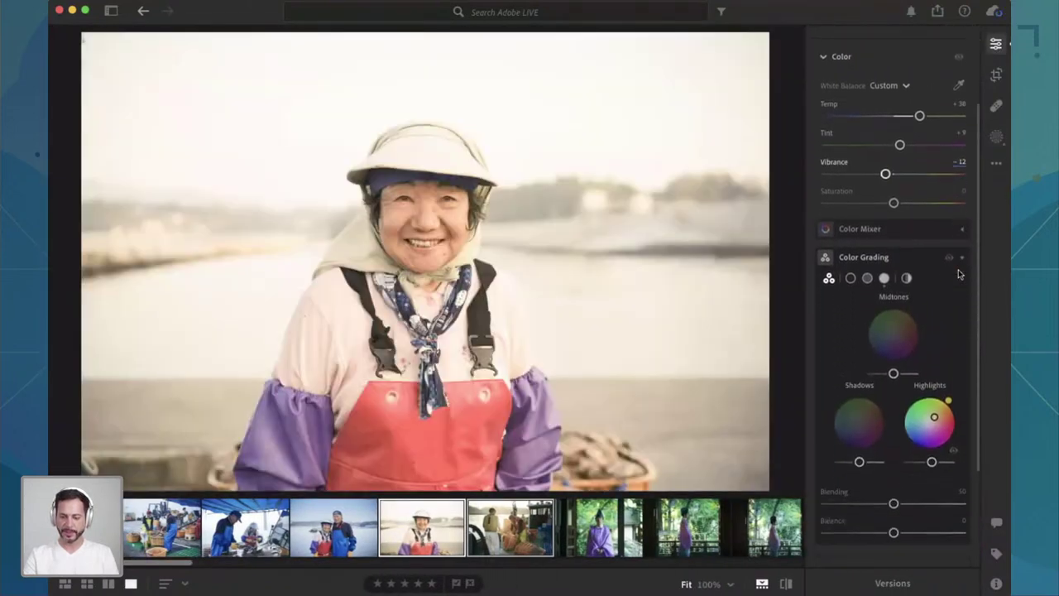
scroll(960, 275, down, 1)
mouse_move(935, 377)
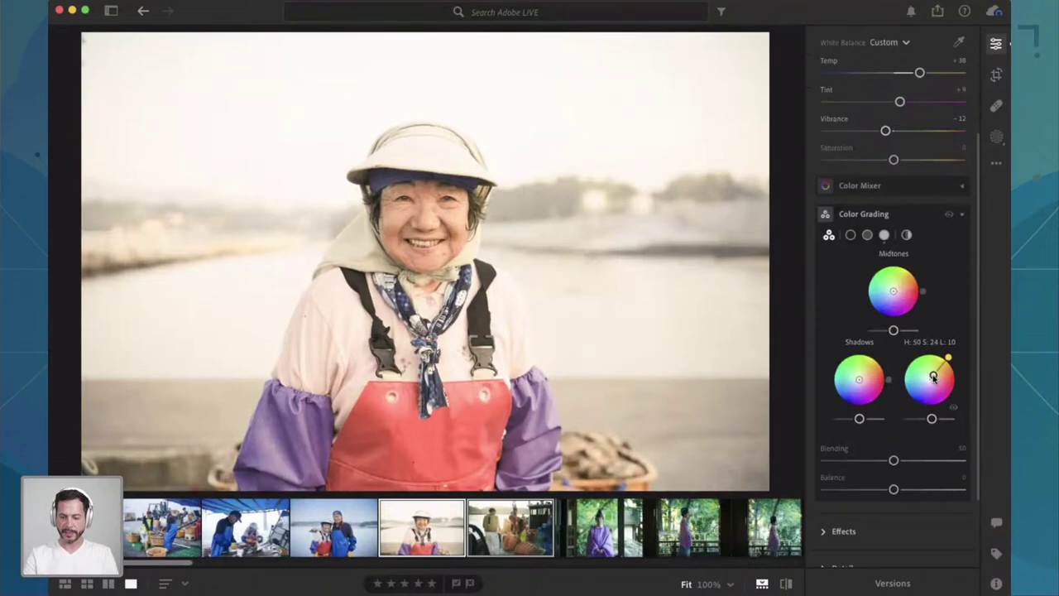
mouse_move(933, 377)
mouse_down()
mouse_move(940, 369)
mouse_move(934, 377)
mouse_up()
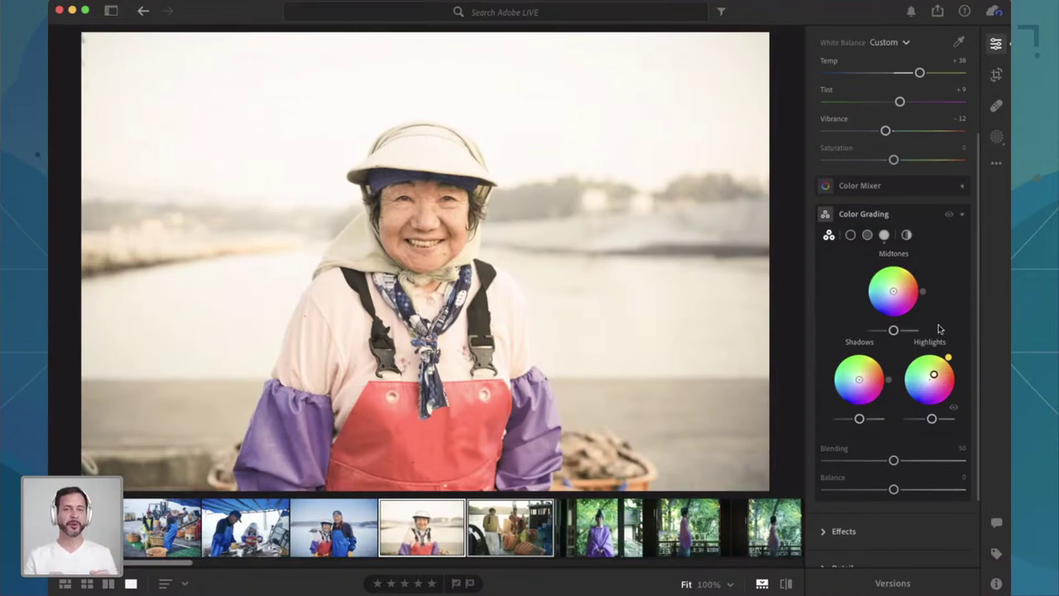
key(g)
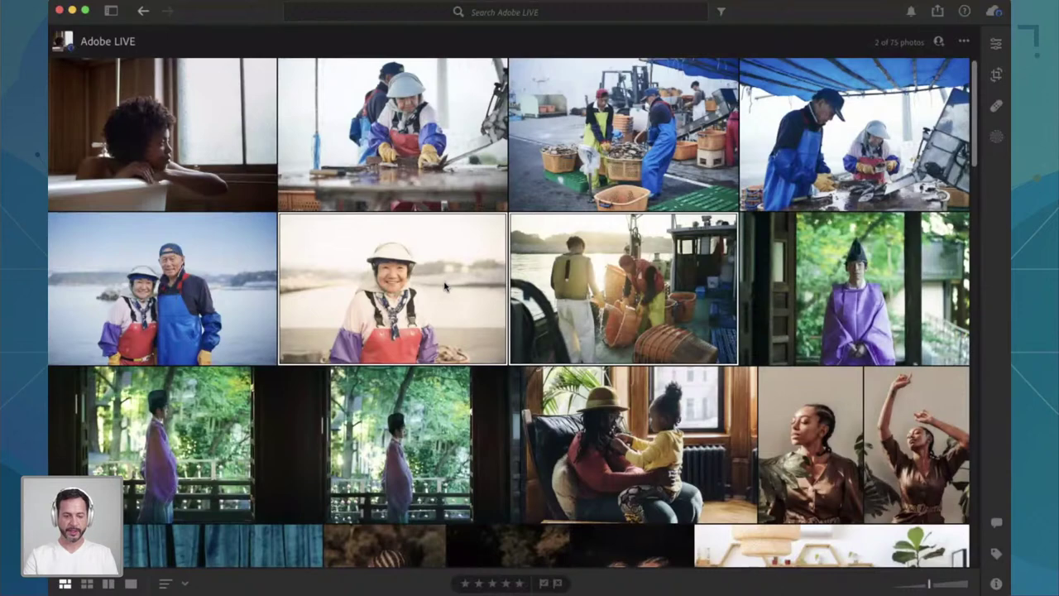
Step: Shift the portrait's highlights hue to 55 in Color Grading and review it among the harbor photos in the grid
click(997, 43)
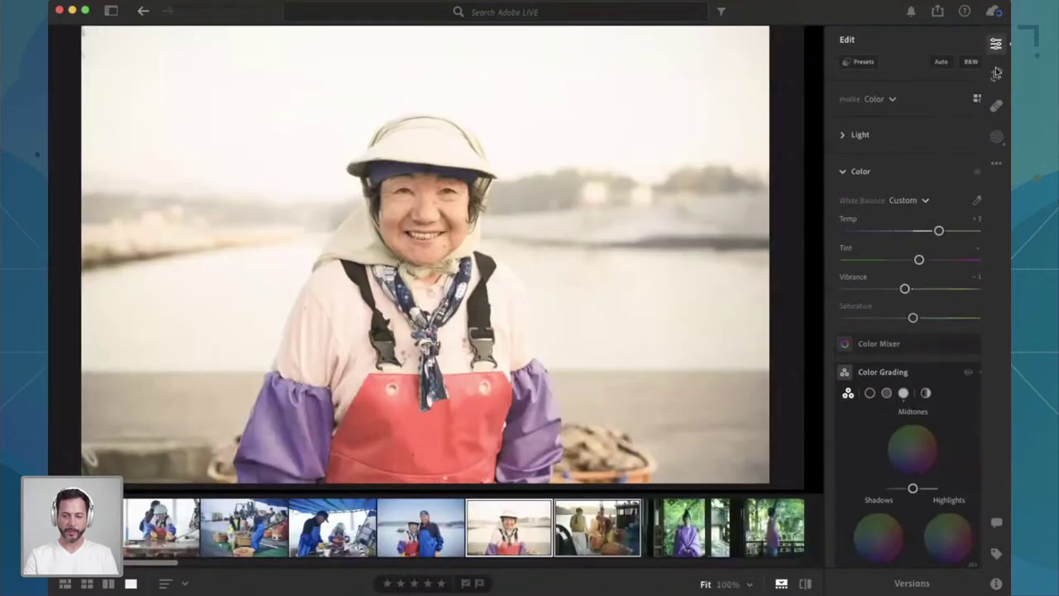
scroll(936, 496, down, 2)
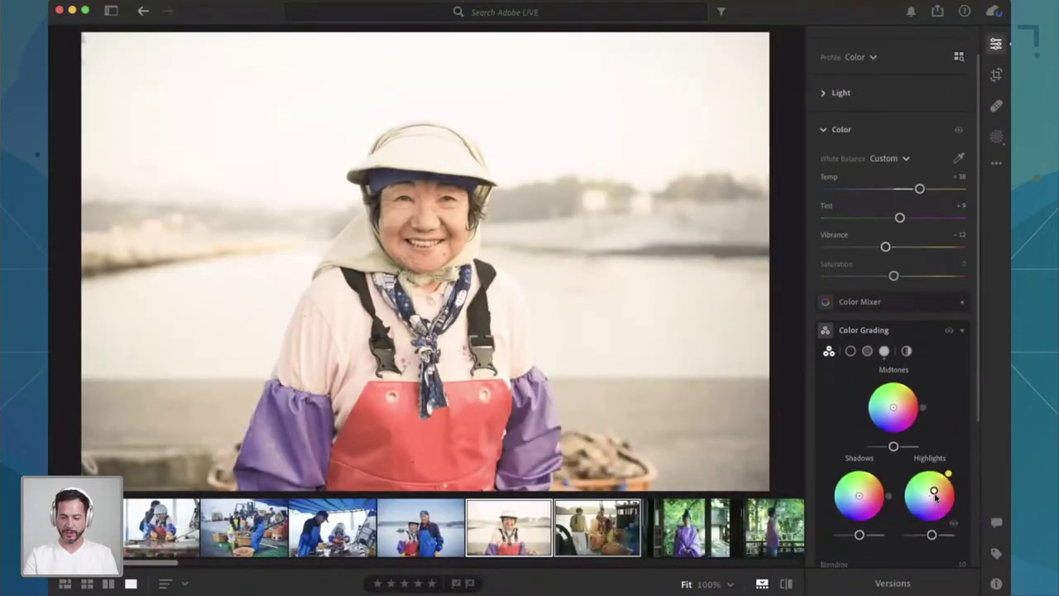
mouse_move(934, 492)
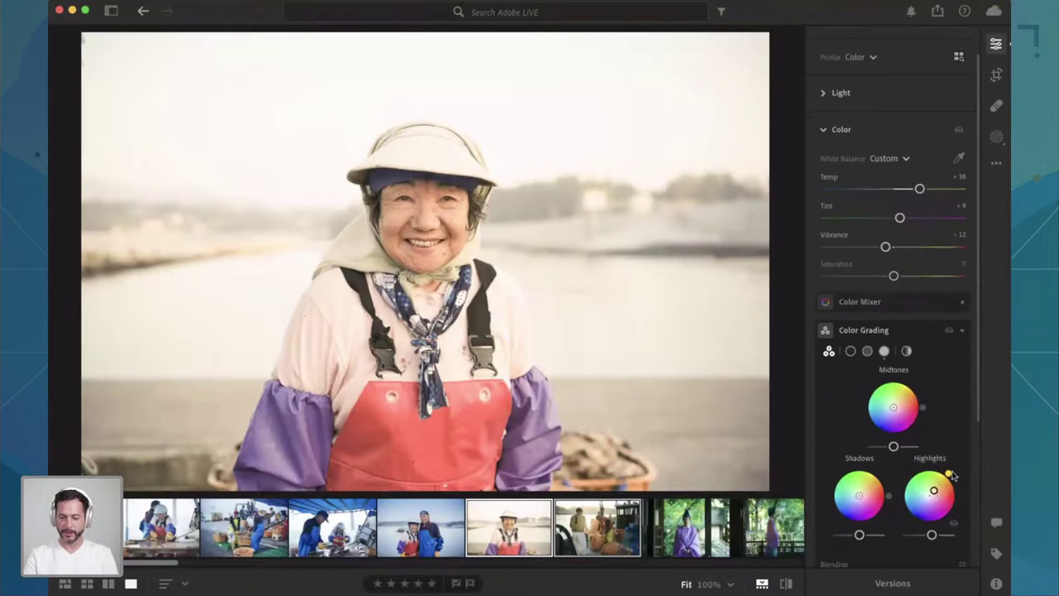
mouse_move(950, 475)
drag(949, 475, 947, 473)
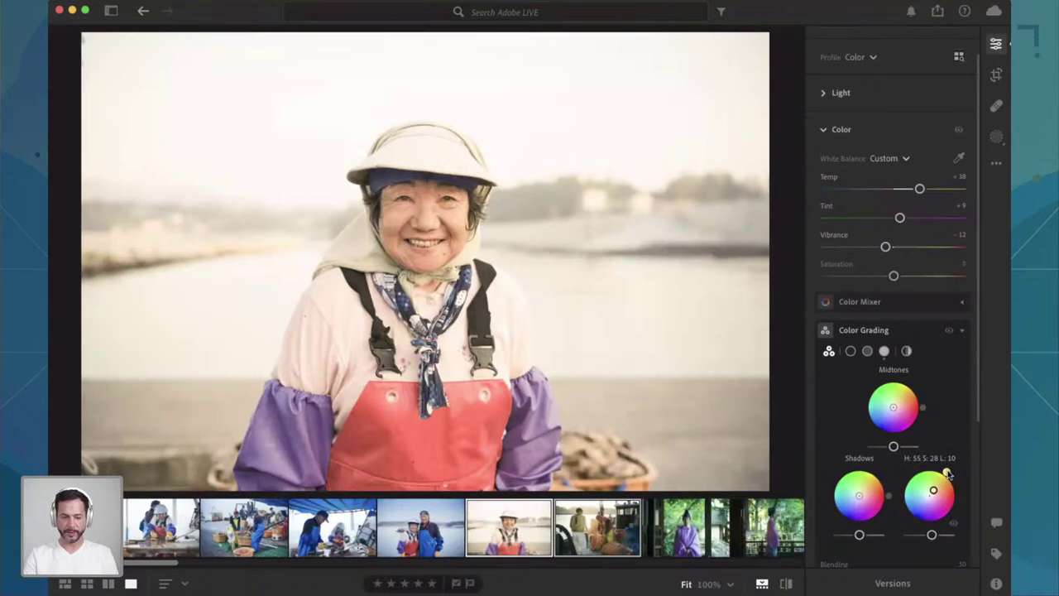
key(g)
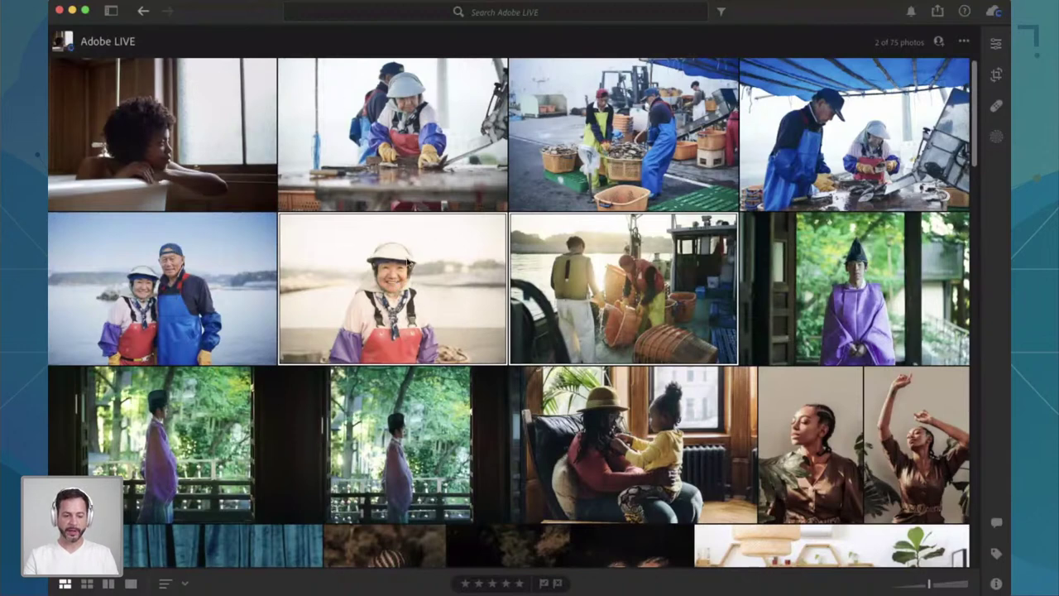
Step: Choose which edit settings to copy from the smiling woman's portrait, clearing all categories and selecting only Color
click(996, 45)
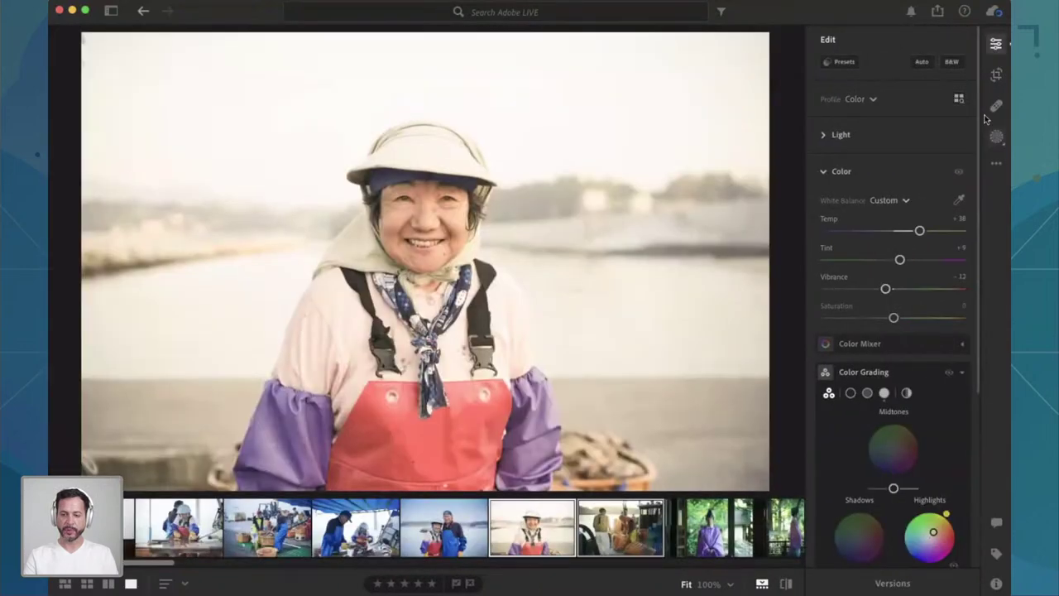
click(996, 163)
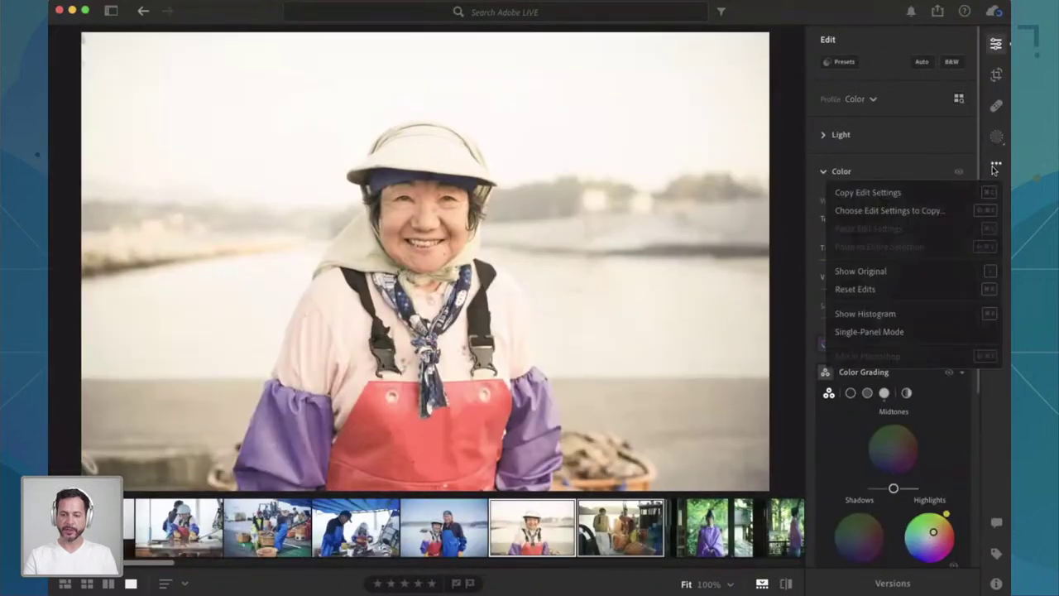
click(907, 212)
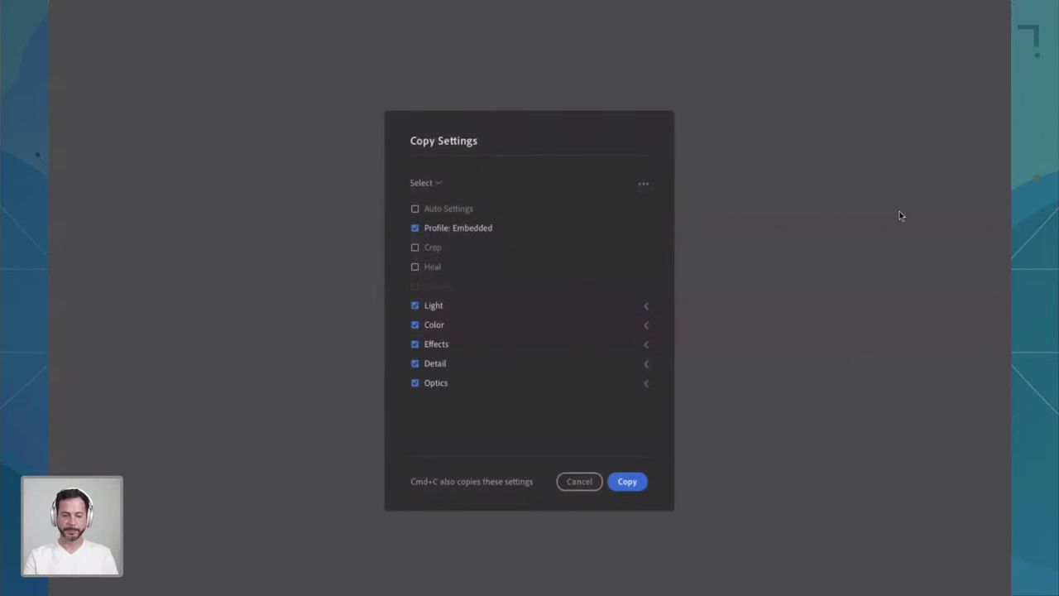
click(426, 183)
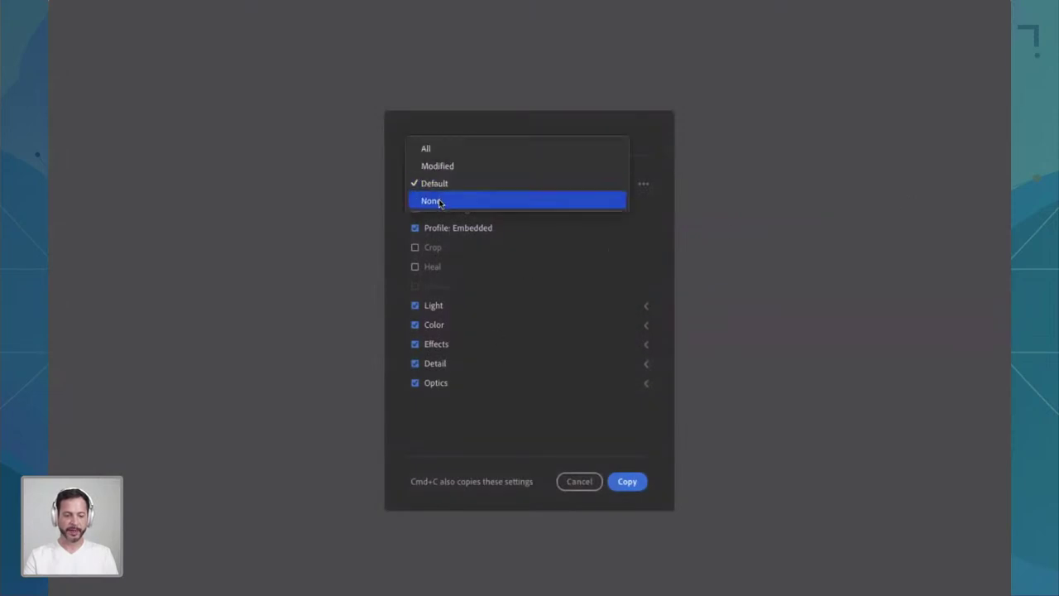
click(439, 202)
click(430, 326)
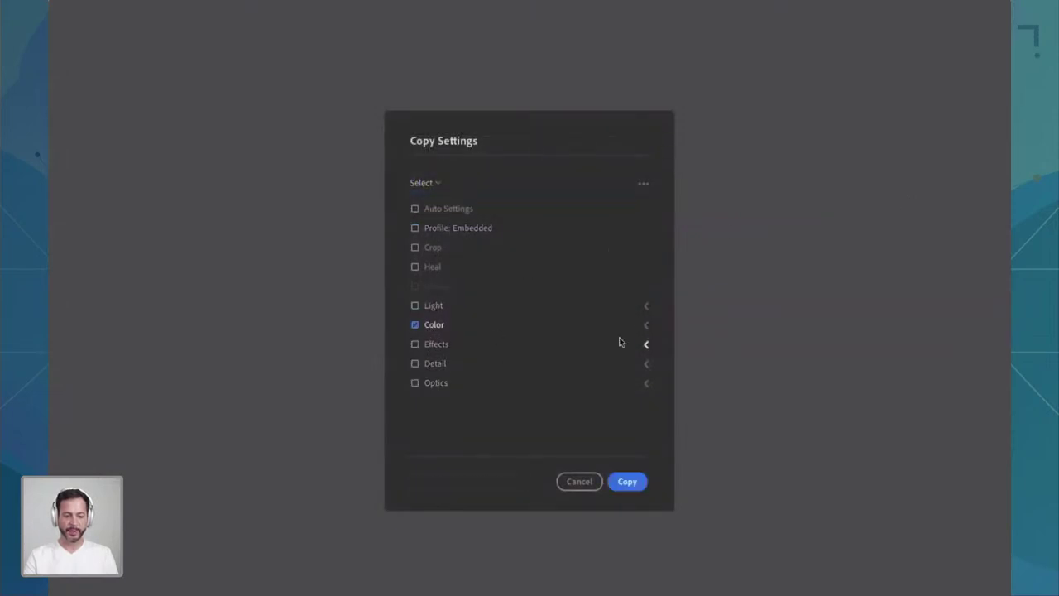
Step: Copy the portrait's Color settings with White Balance, Vibrance, Saturation, Color Mix and Color Grading all included
click(645, 325)
click(426, 342)
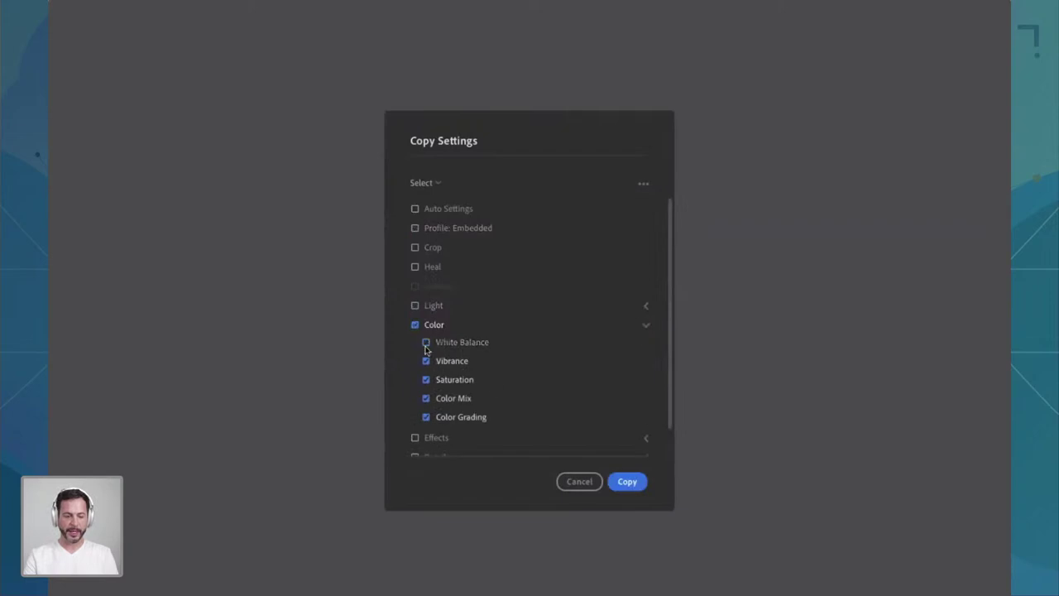
click(426, 360)
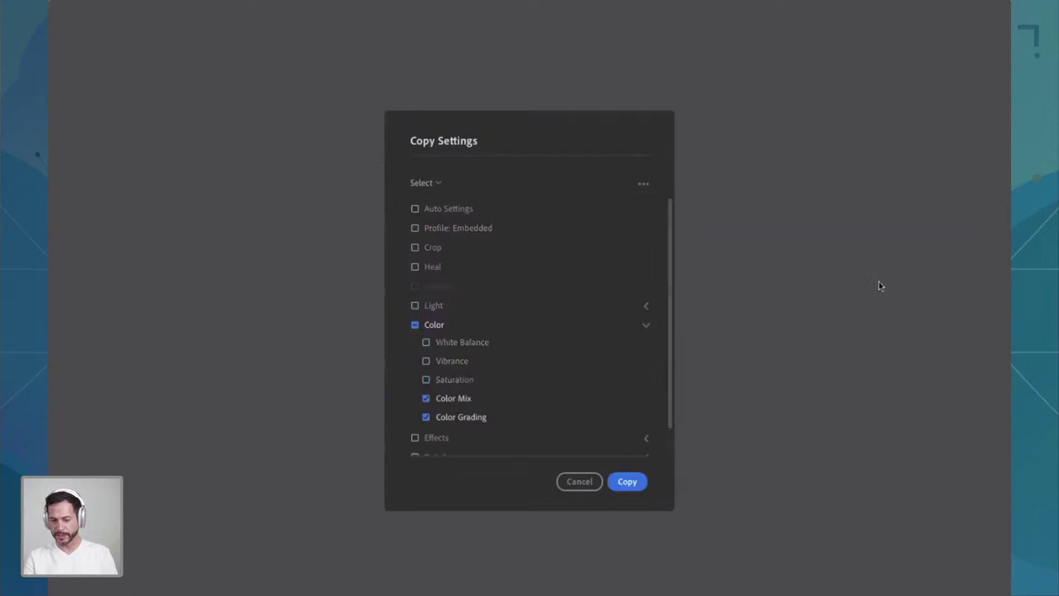
click(426, 360)
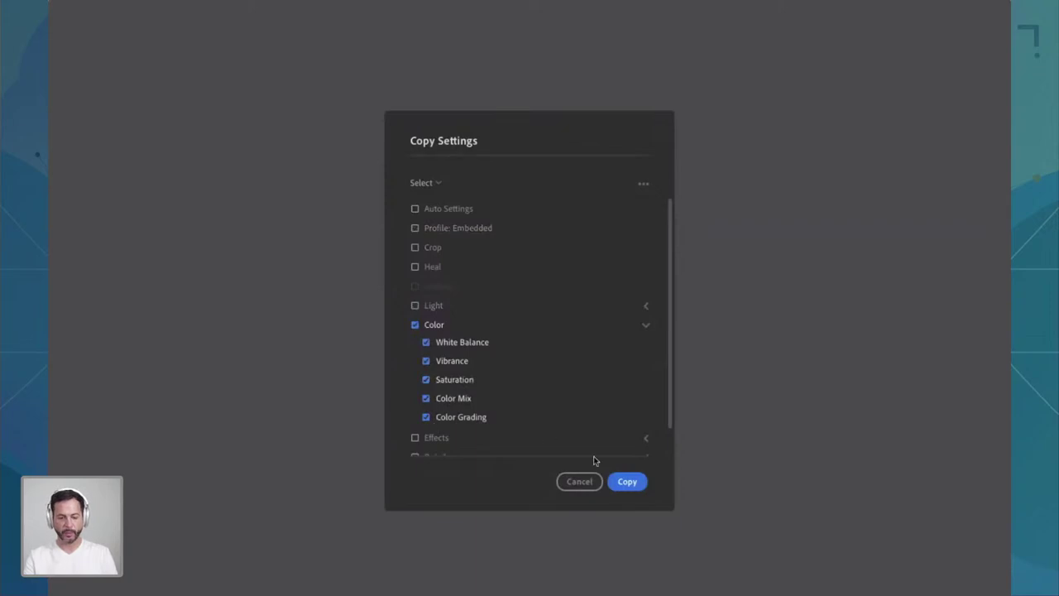
click(619, 480)
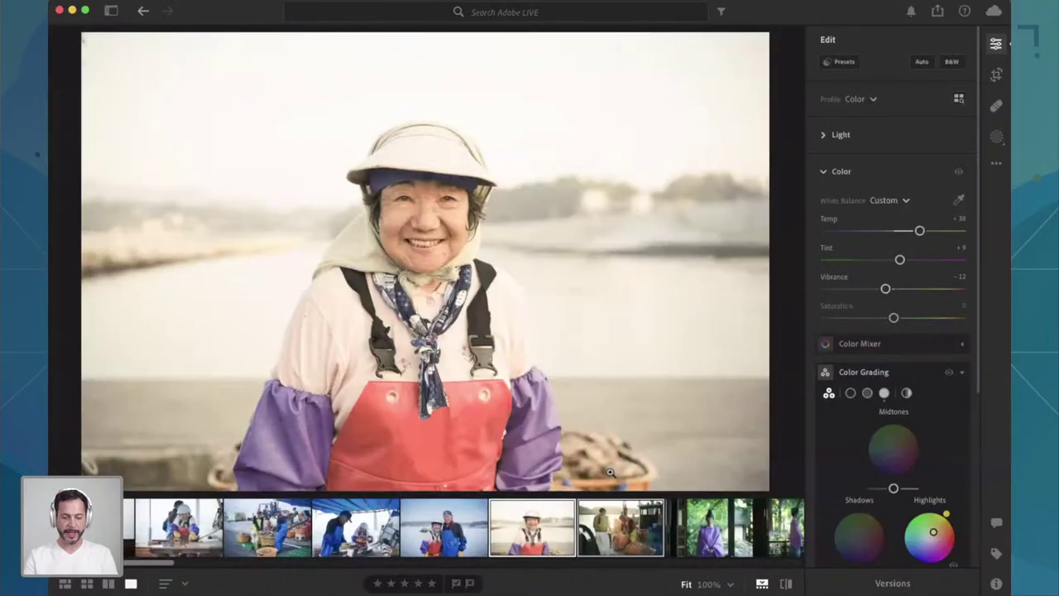
Step: Paste the copied color settings onto the couple's portrait and the three harbor work photos, and select the matching series in the grid
click(440, 530)
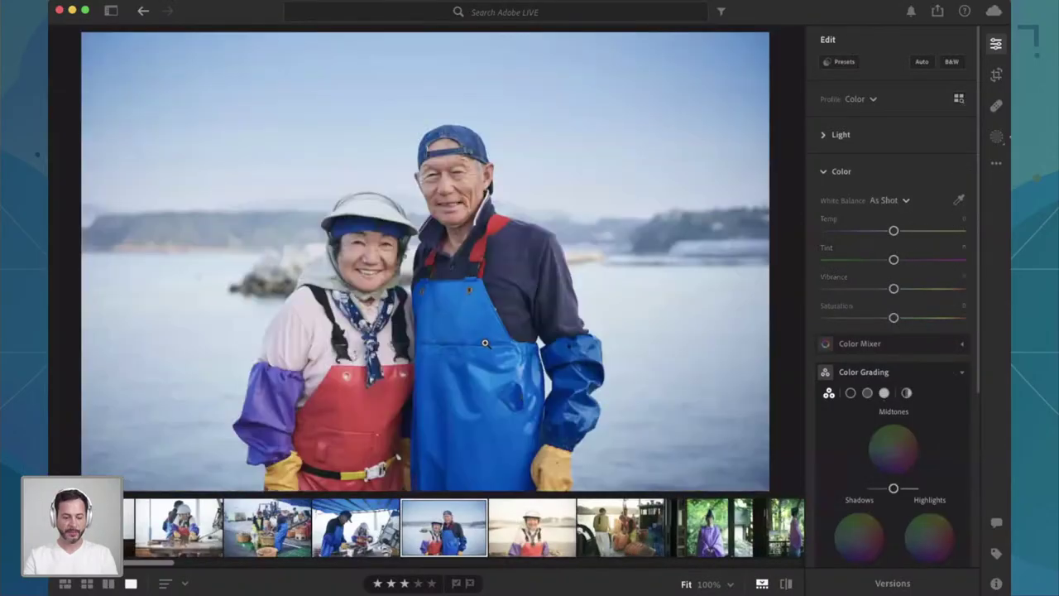
key(super+v)
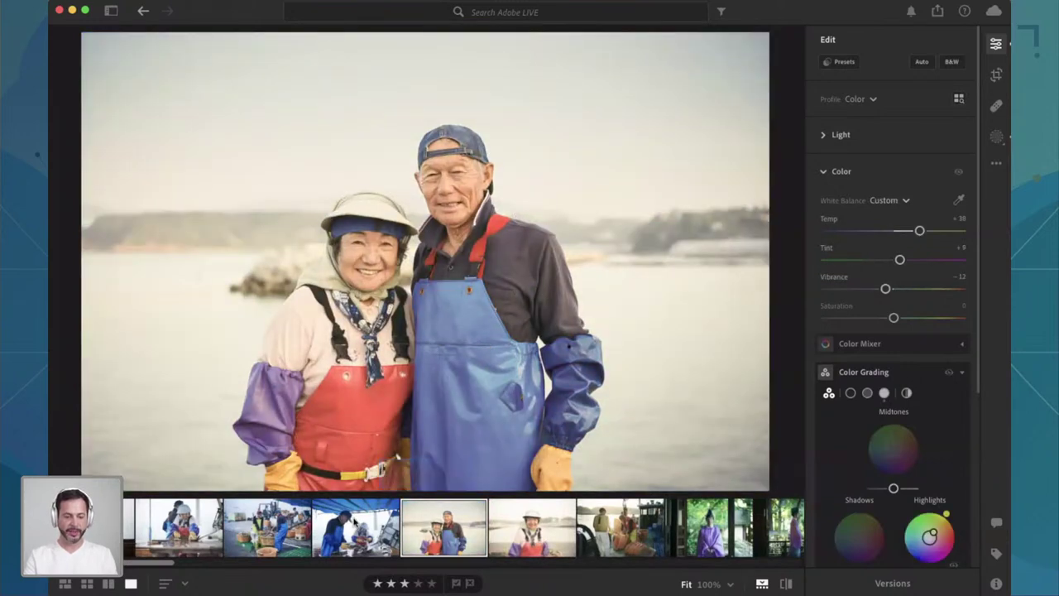
click(355, 525)
key(super+v)
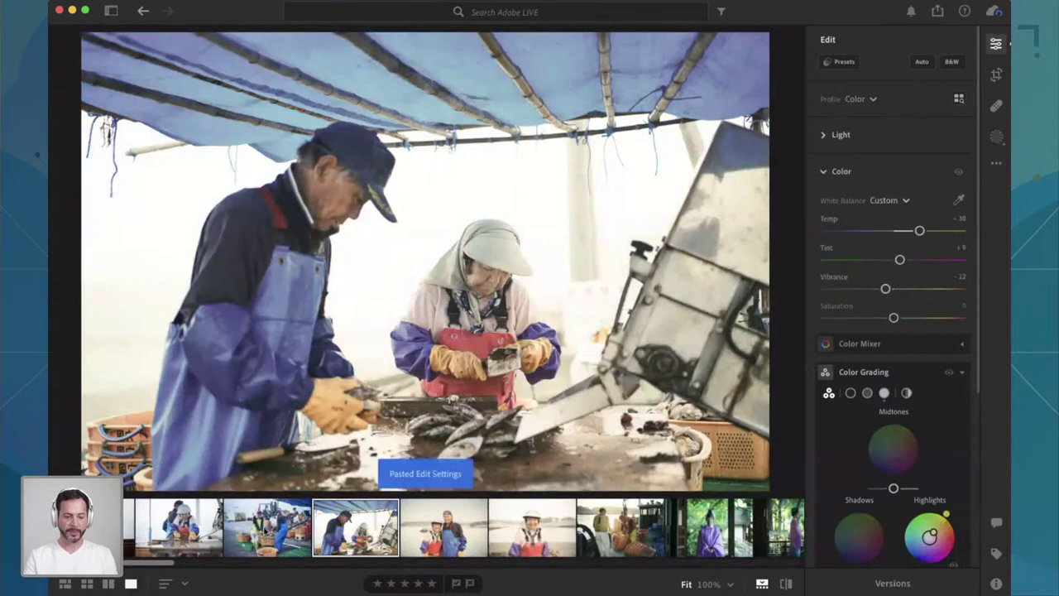
key(Left)
key(super+v)
click(198, 533)
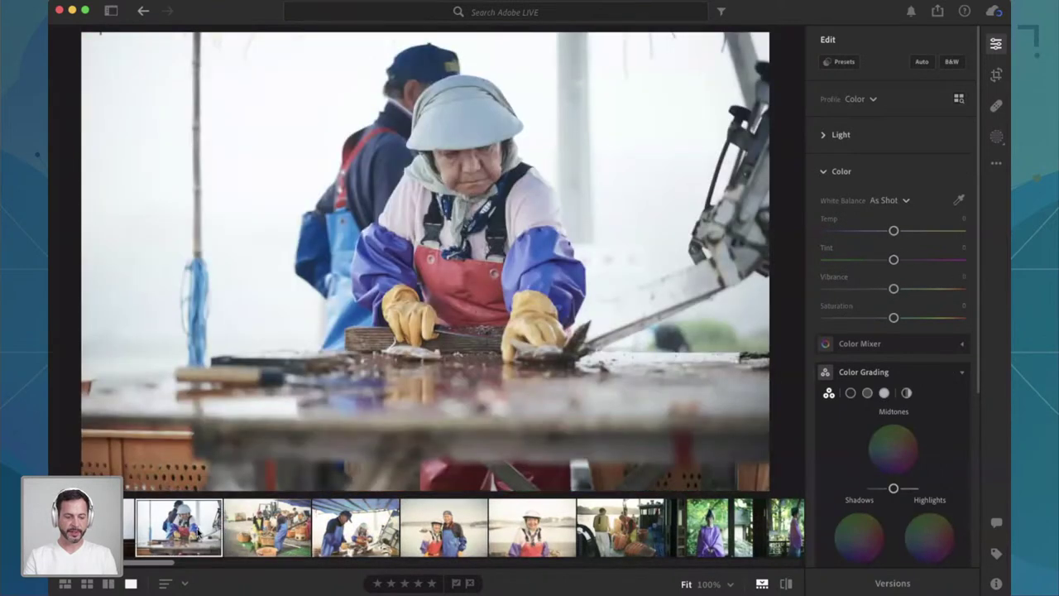
key(super+v)
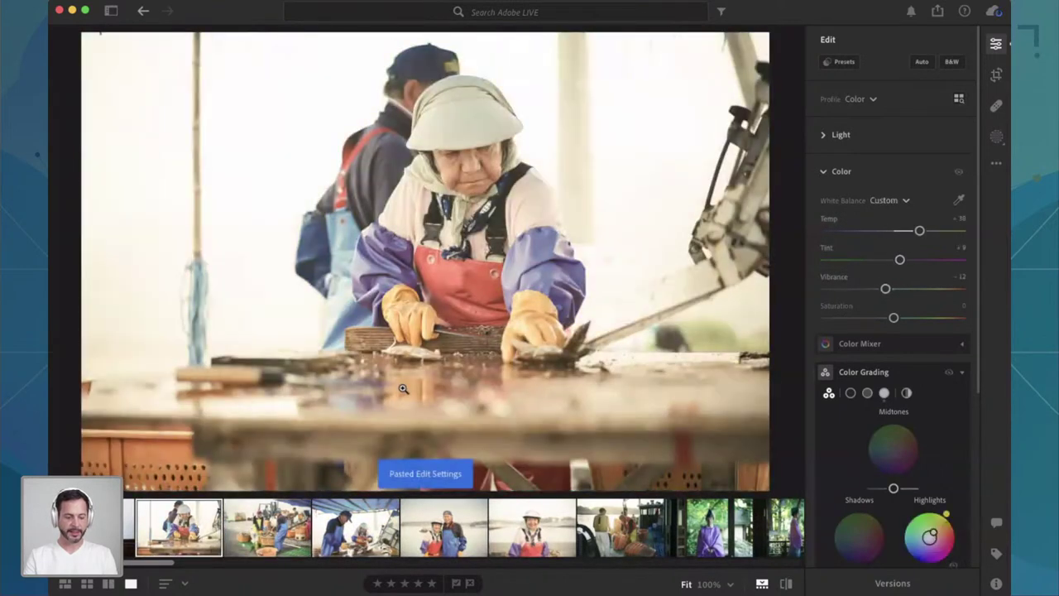
key(g)
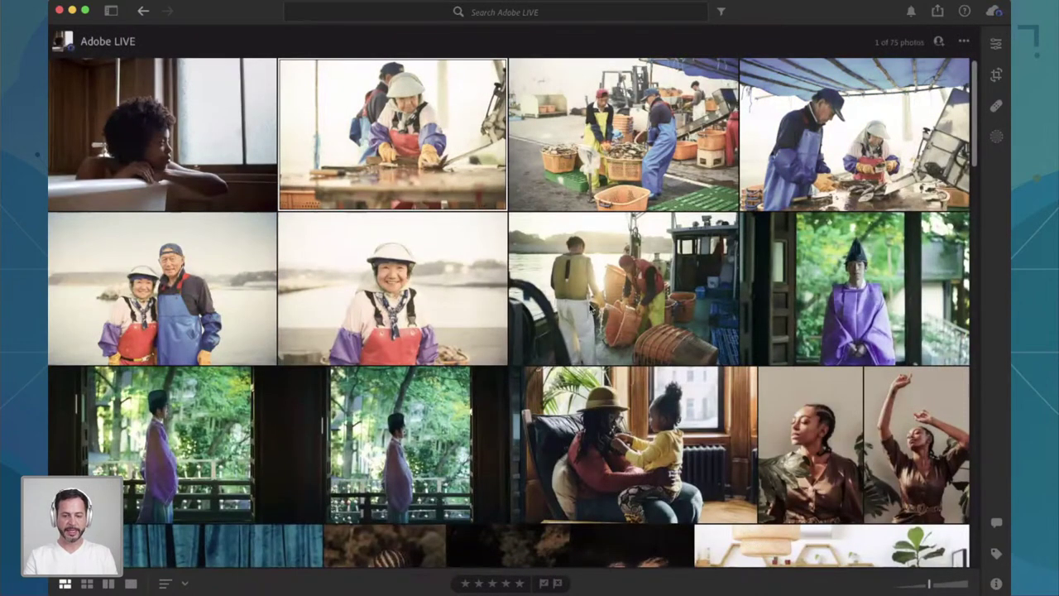
shift+click(627, 294)
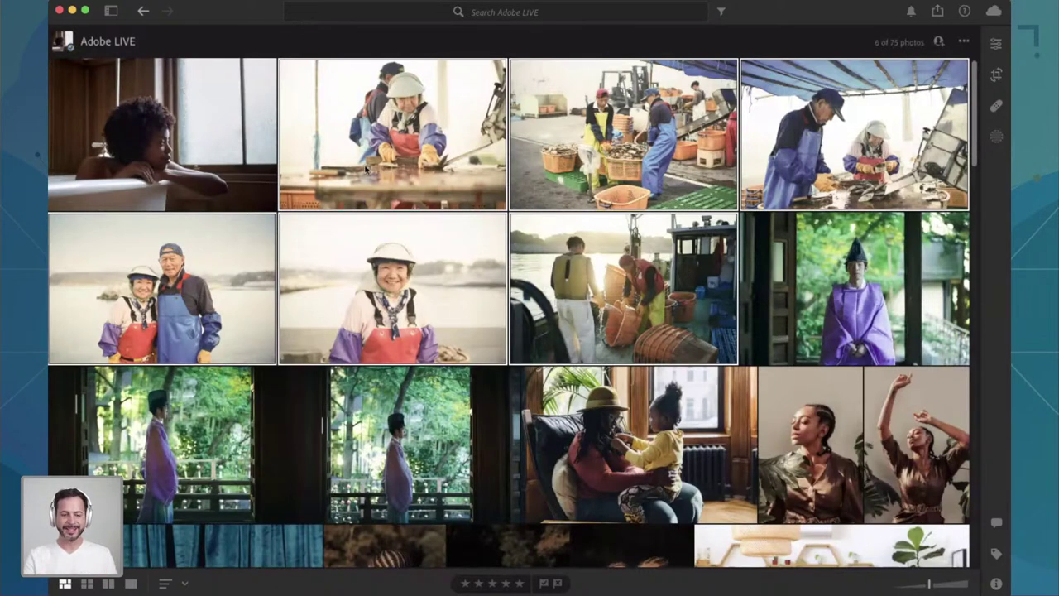
Step: Set Temp to +27 on the close-up of the woman working at the table and copy its edit settings
click(373, 140)
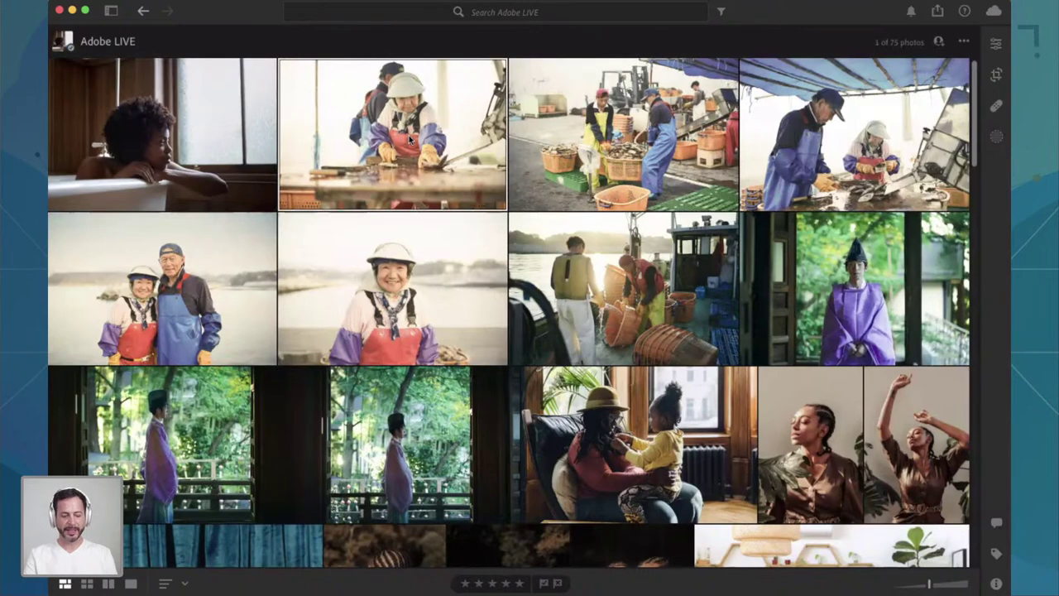
click(996, 43)
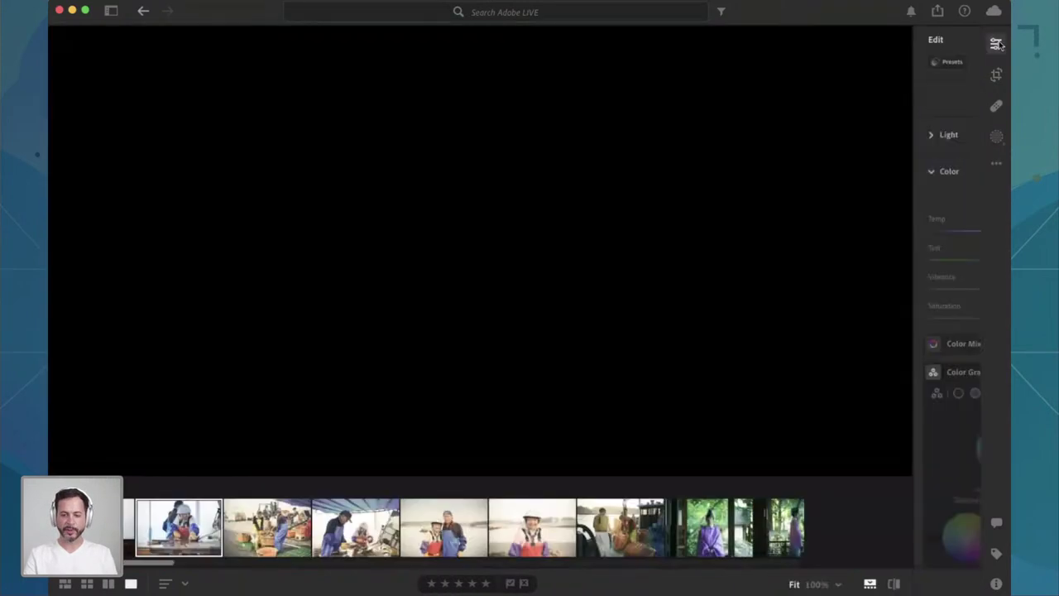
drag(920, 231, 912, 233)
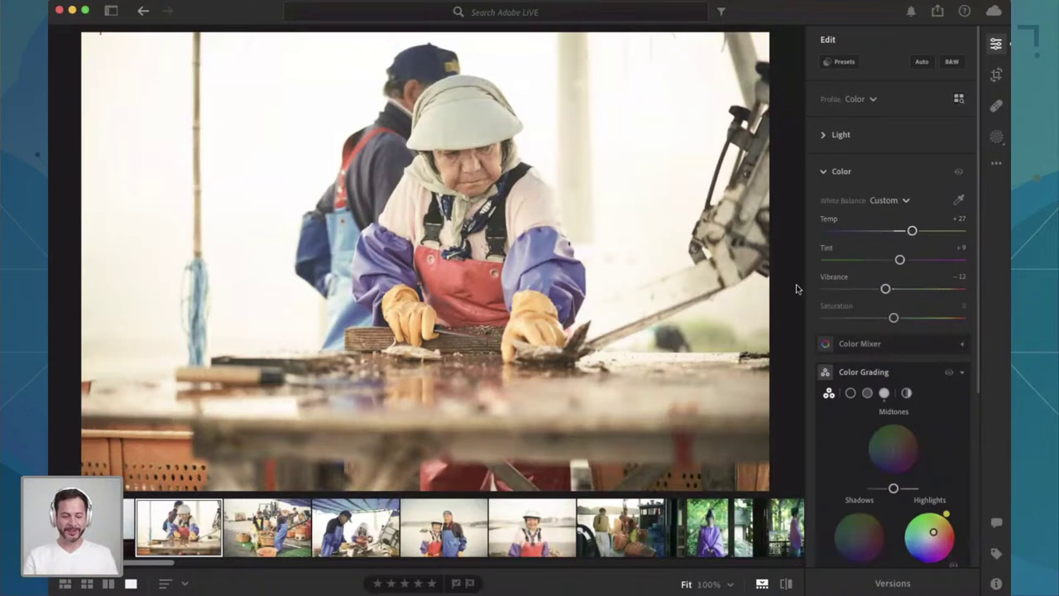
key(super+c)
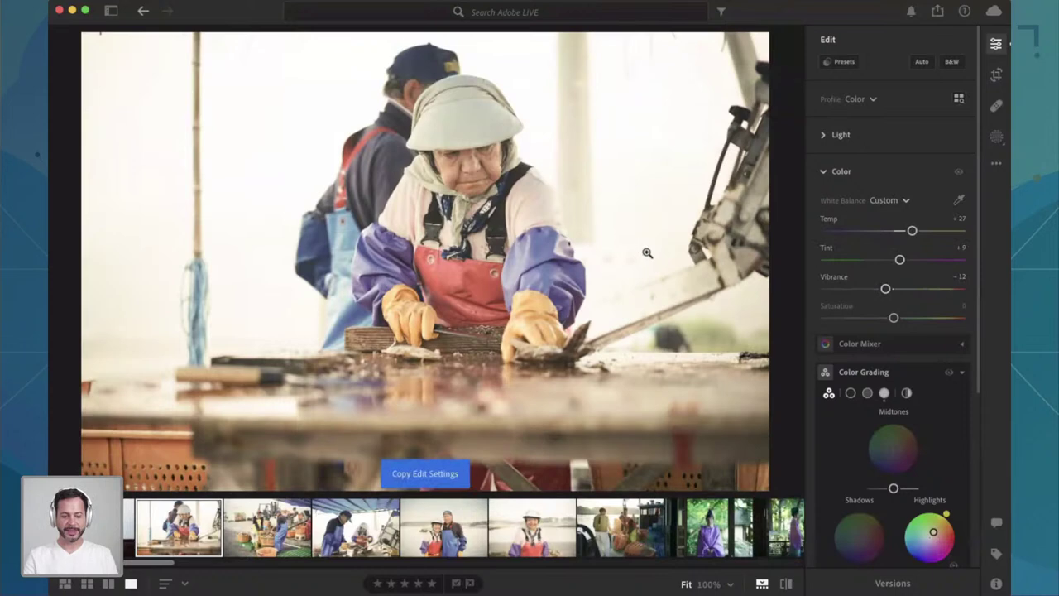
Step: Paste the newly copied edit settings onto the other matching harbor photos in the grid
key(g)
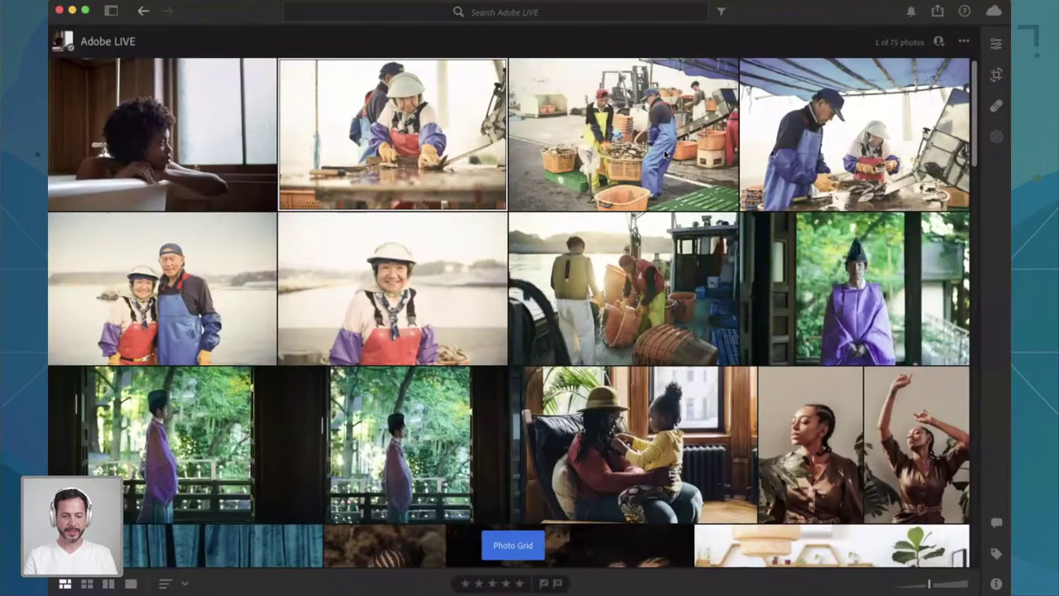
key(Right)
key(Right)
key(super+v)
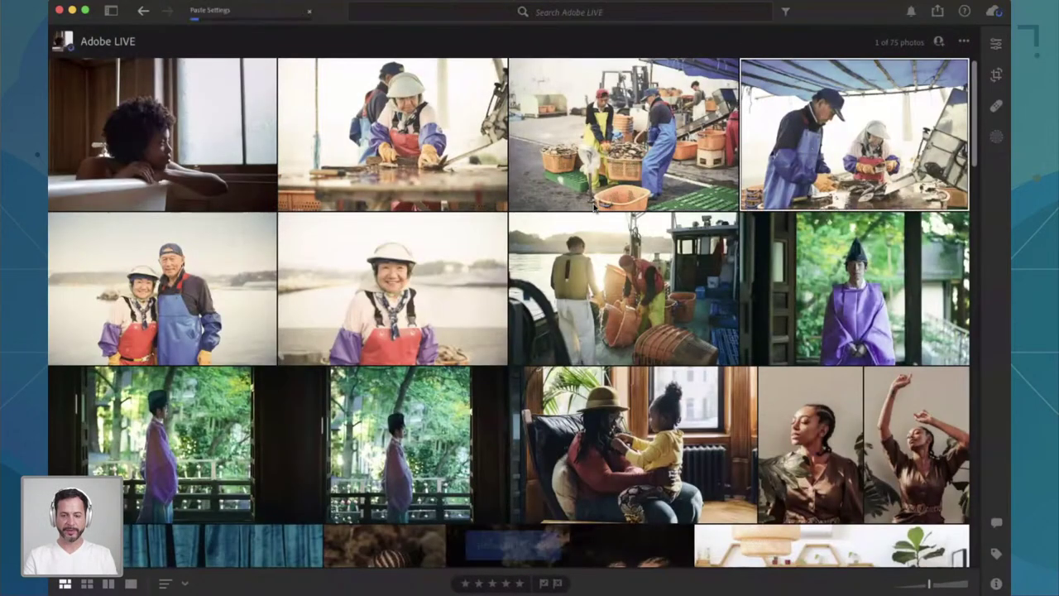
key(Right)
key(super+v)
key(Right)
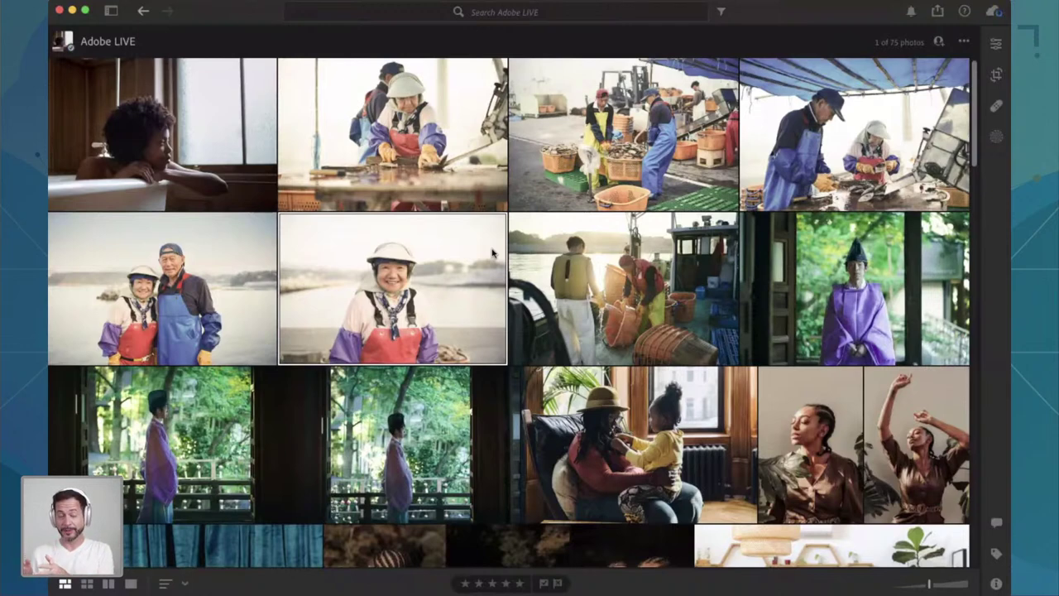
Step: Find the photo of the woman working on a laptop among the plants and open it for editing
scroll(492, 252, down, 5)
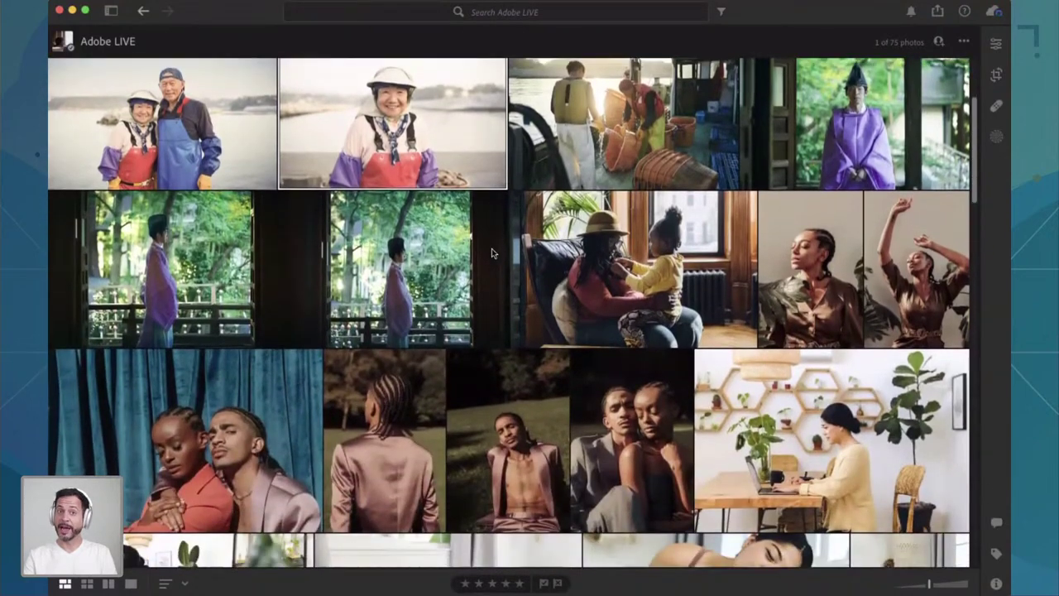
scroll(491, 252, down, 3)
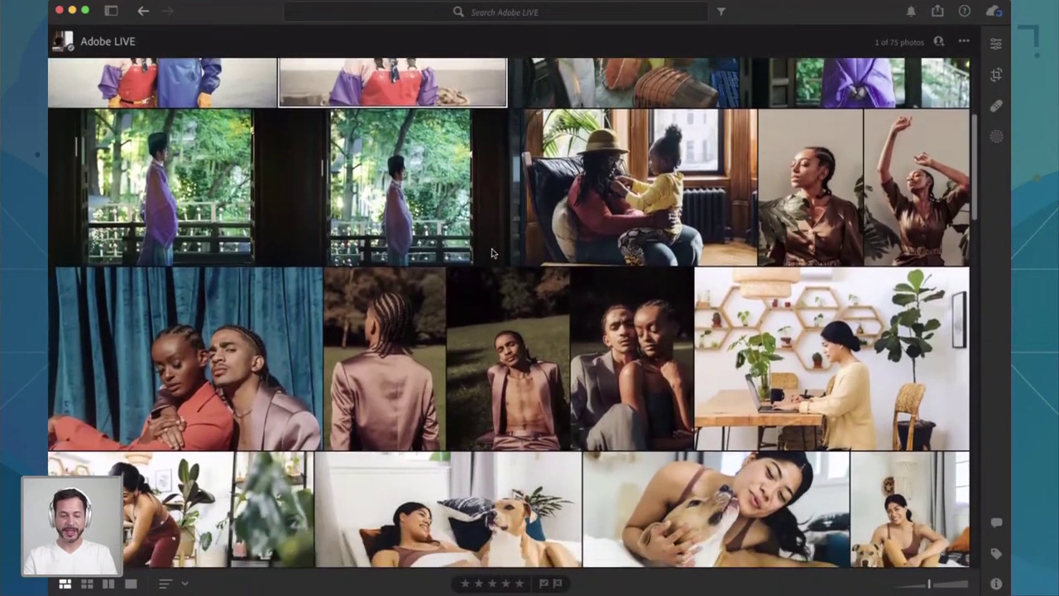
scroll(491, 249, down, 7)
scroll(496, 250, up, 2)
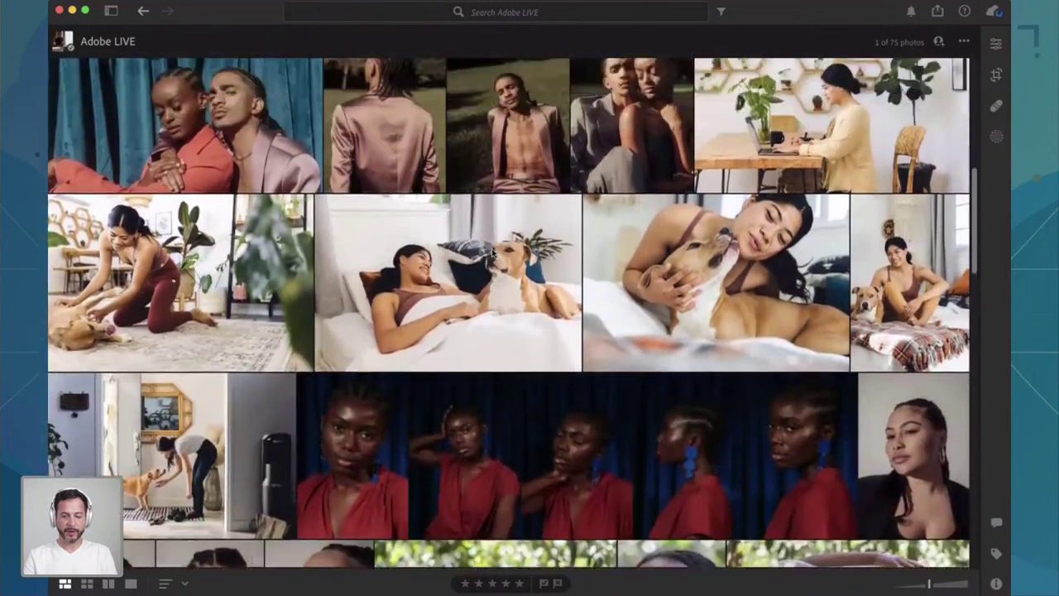
click(812, 170)
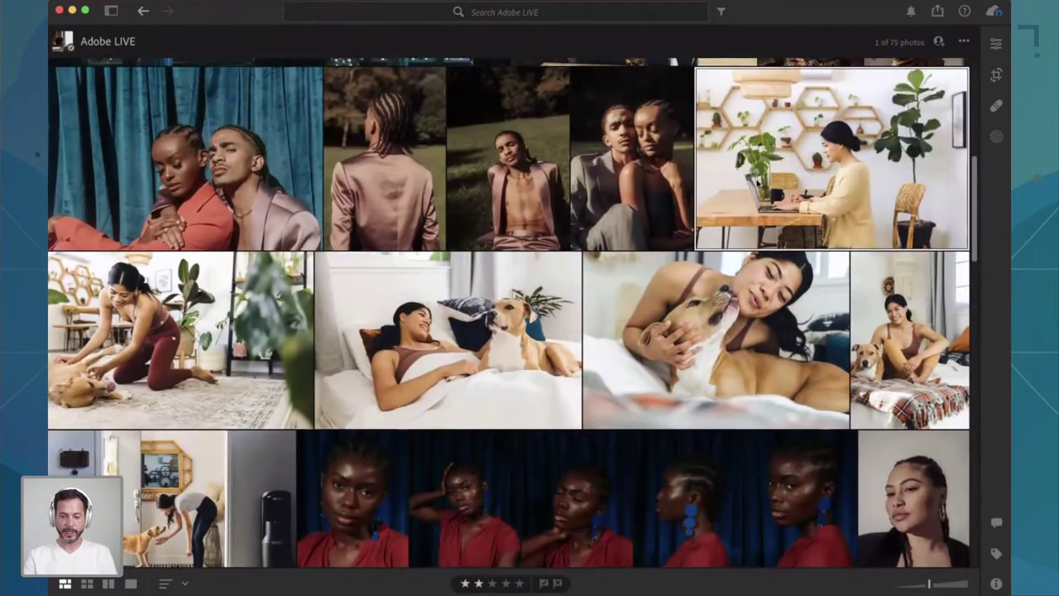
click(997, 48)
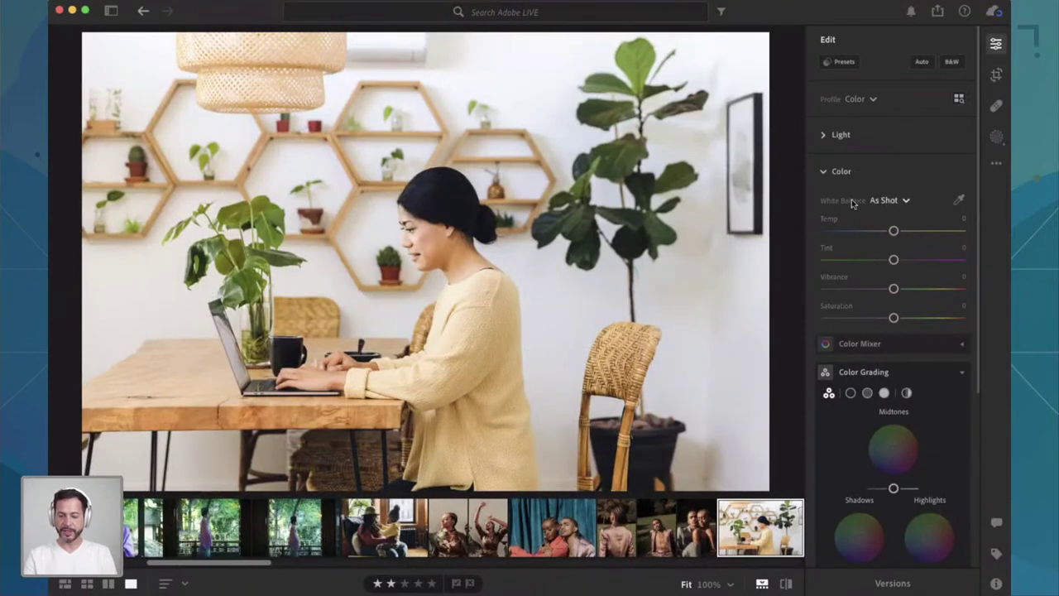
Step: Target the yellow sweater with the Color Mixer's on-photo hue adjustment and undo the hue change
scroll(852, 200, down, 5)
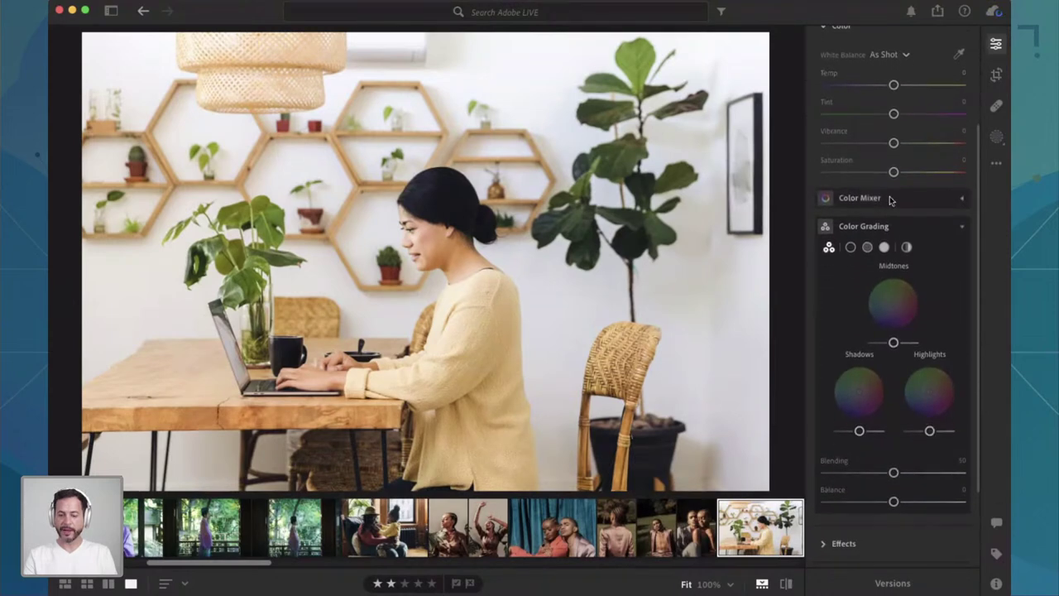
click(889, 198)
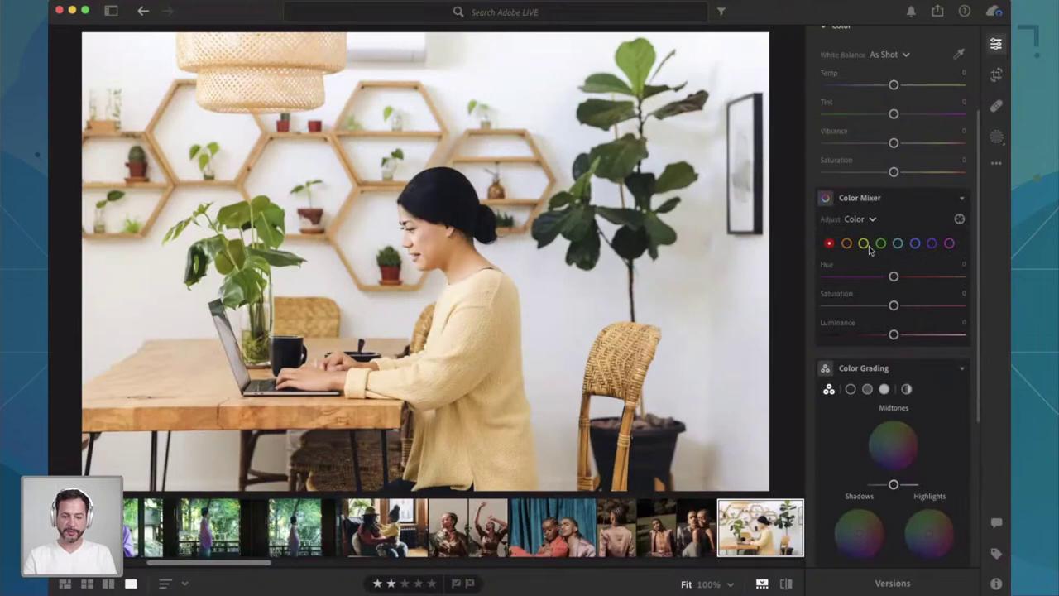
click(960, 219)
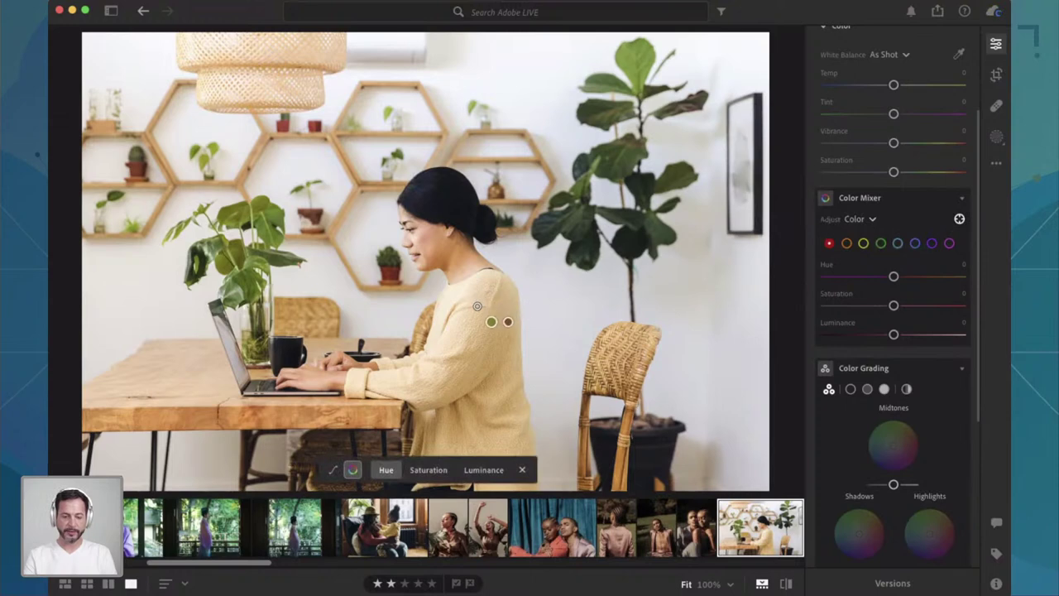
click(470, 330)
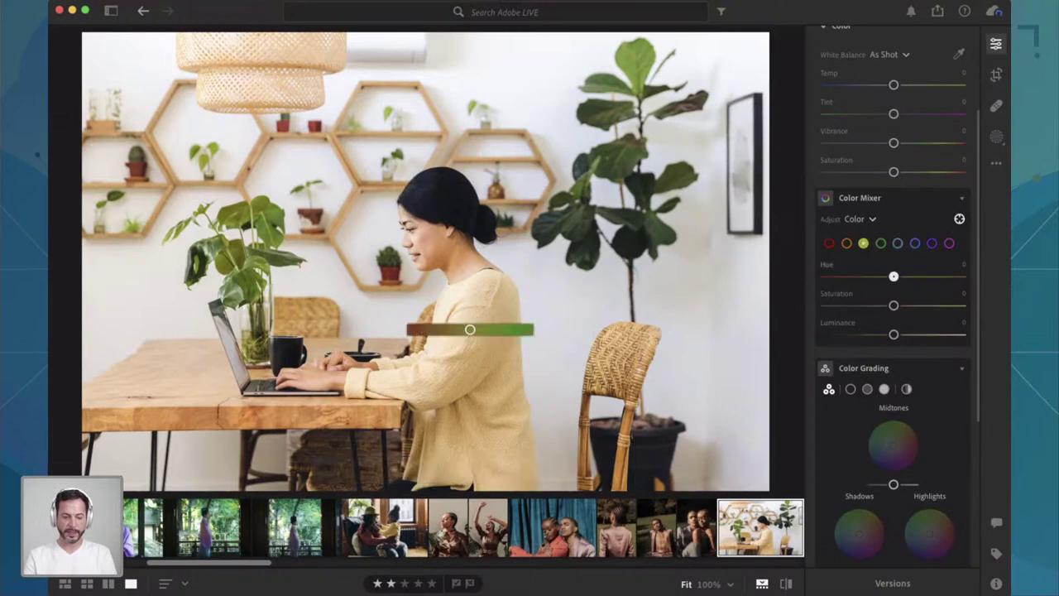
mouse_move(470, 331)
mouse_down()
mouse_move(433, 330)
mouse_move(495, 330)
mouse_move(468, 329)
mouse_up()
key(super+z)
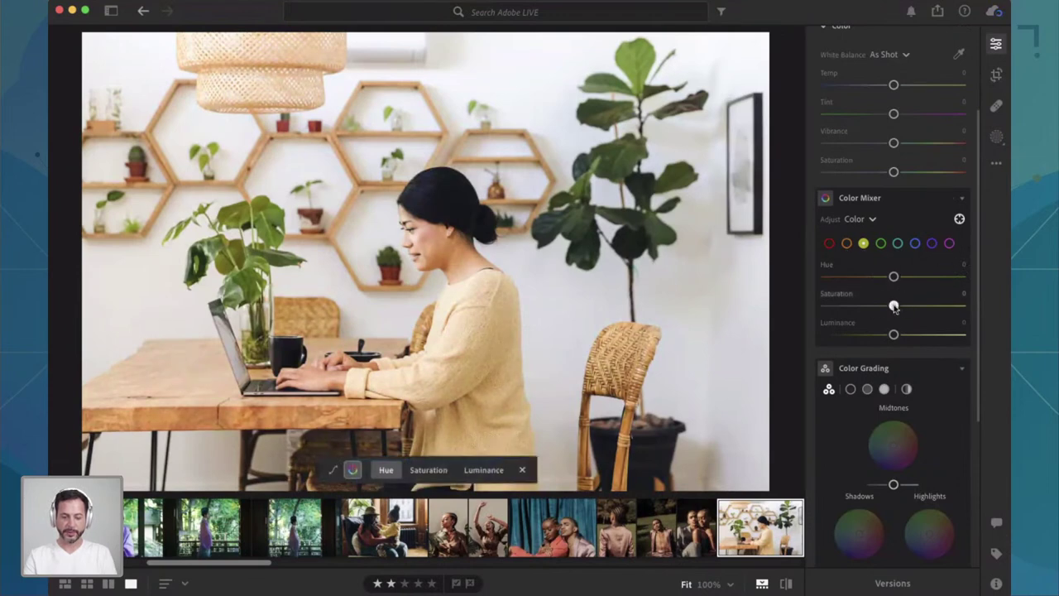
Step: Set the yellow Saturation to -23 in the Color Mixer and collapse it to reach the Color Grading wheels
drag(894, 305, 879, 305)
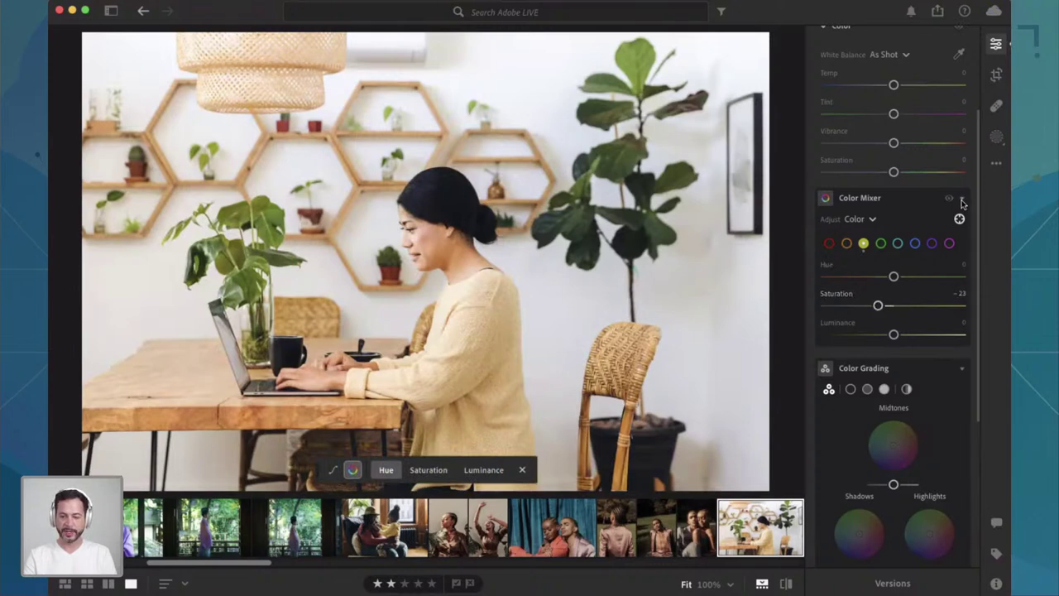
click(962, 198)
scroll(896, 204, down, 1)
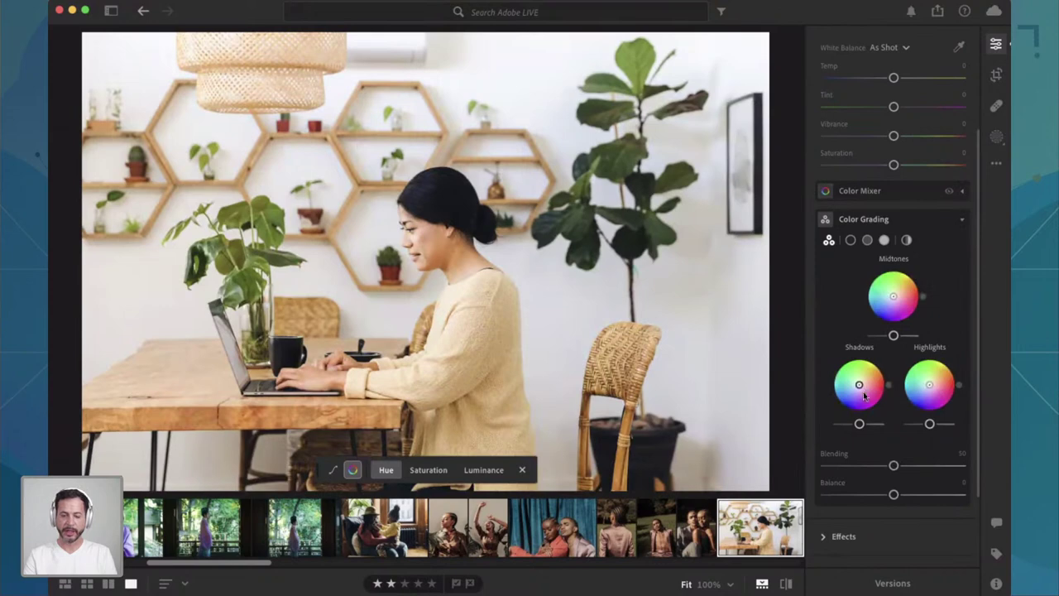
Step: Color grade the laptop photo, shifting the shadows slightly toward blue, the highlights toward orange and the midtones toward red
mouse_move(859, 386)
drag(859, 386, 856, 391)
mouse_move(929, 385)
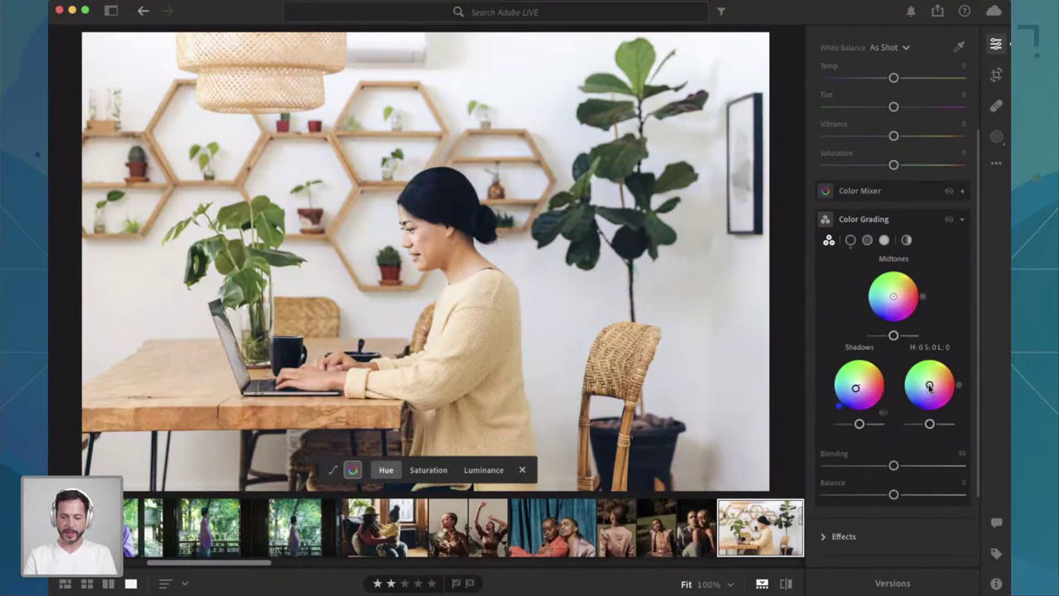
drag(930, 385, 933, 386)
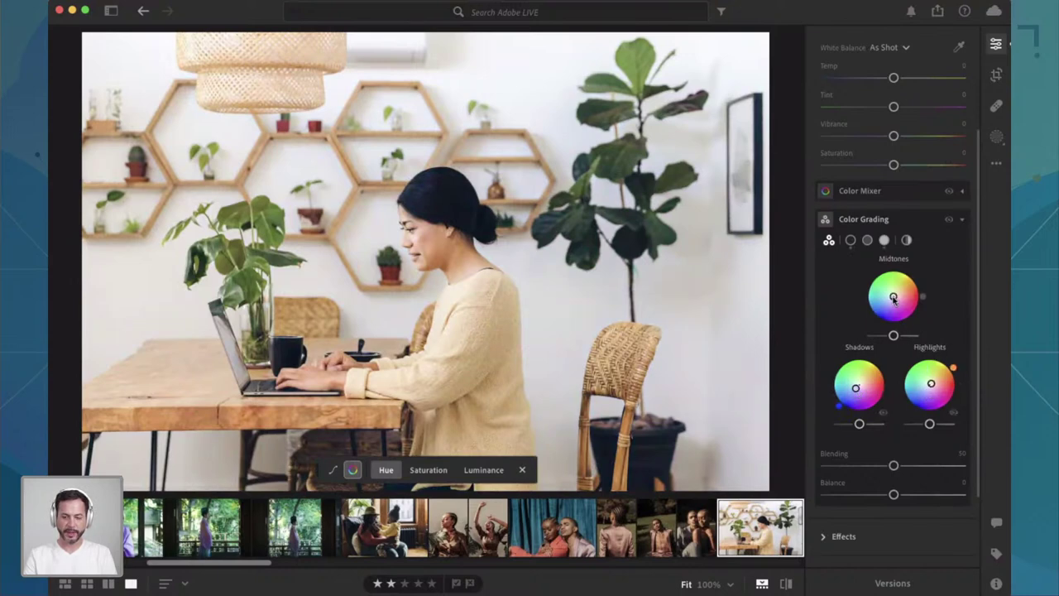
drag(894, 296, 900, 298)
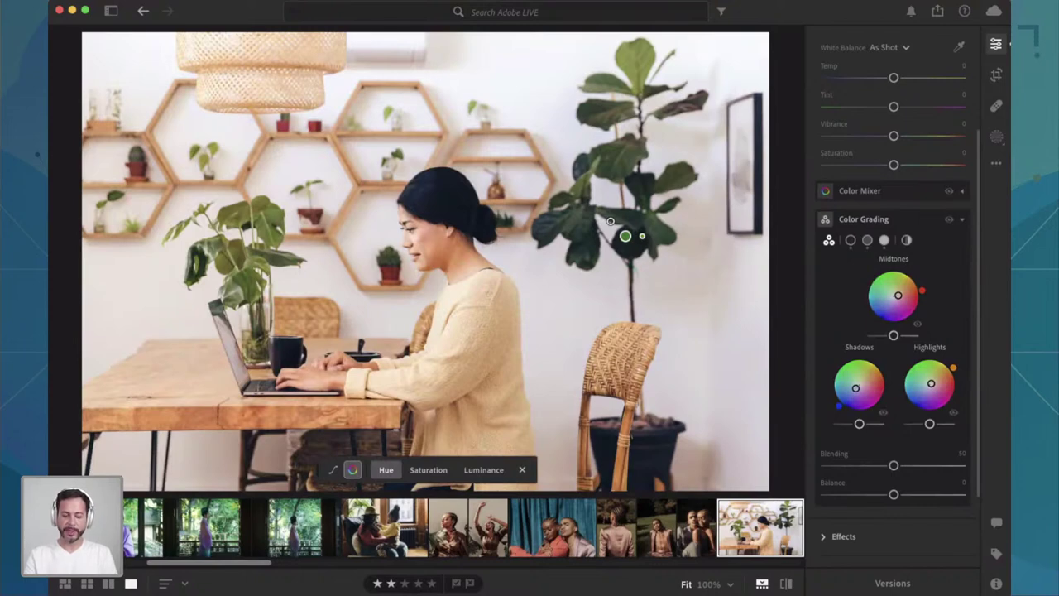
Step: Compare the edited laptop photo with its original several times and return to the edited version
key(backslash)
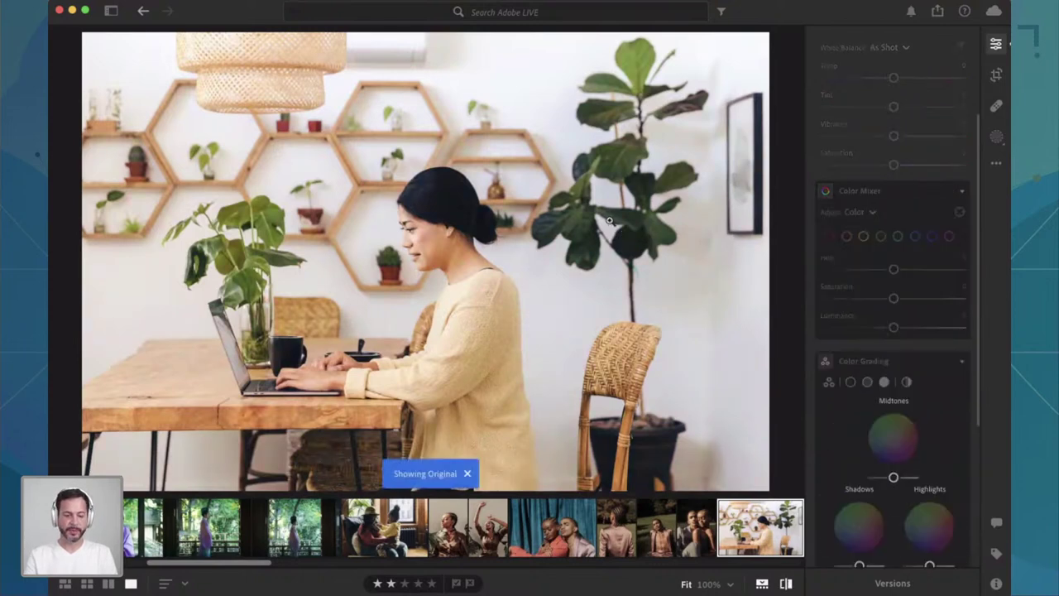
key(backslash)
key(backslash)
key(backslash)
key(backslash)
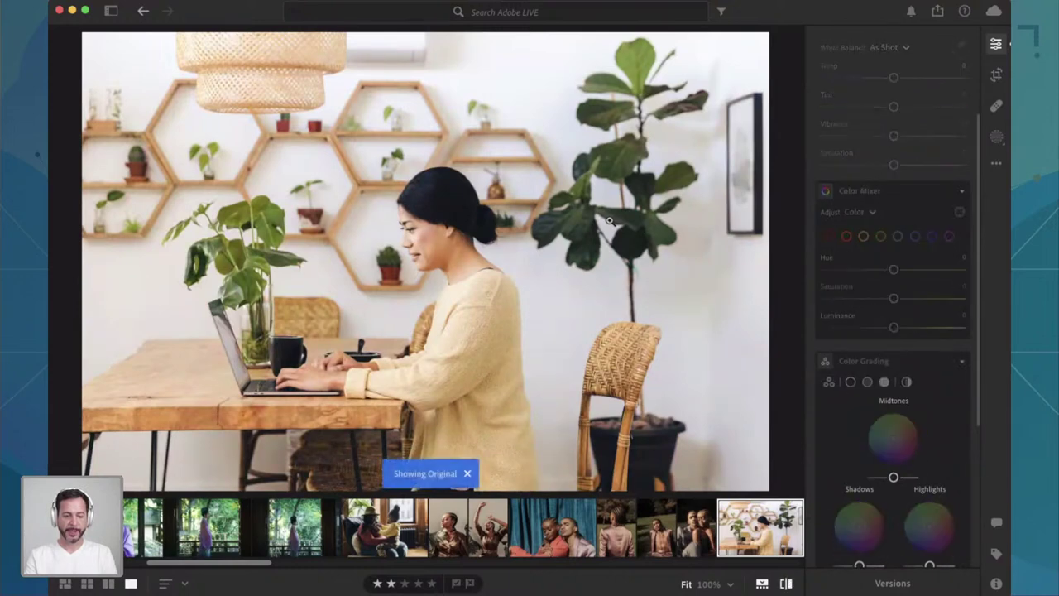
key(backslash)
key(backslash)
key(backslash)
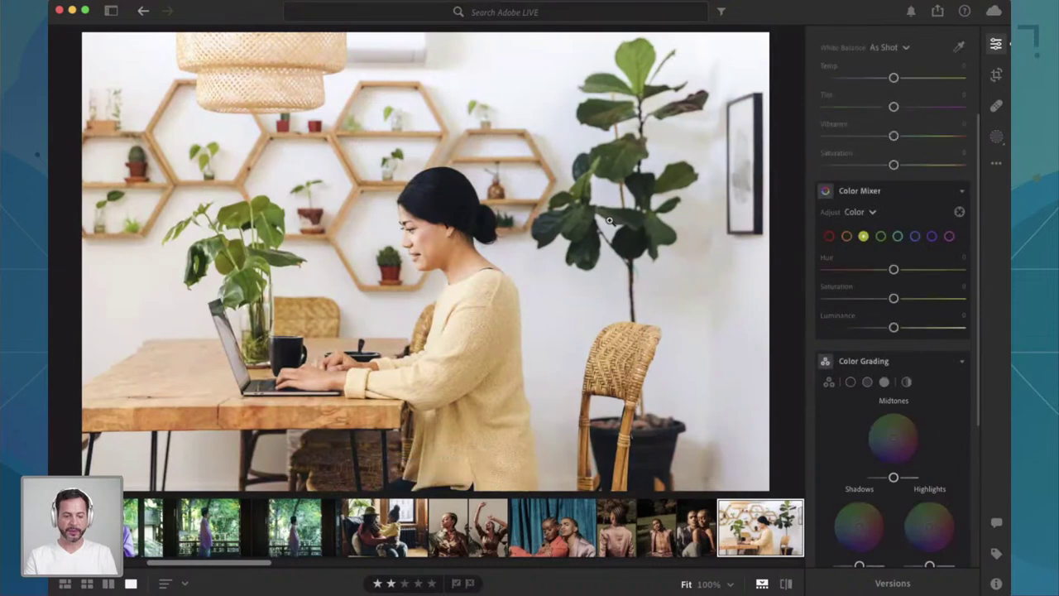
key(backslash)
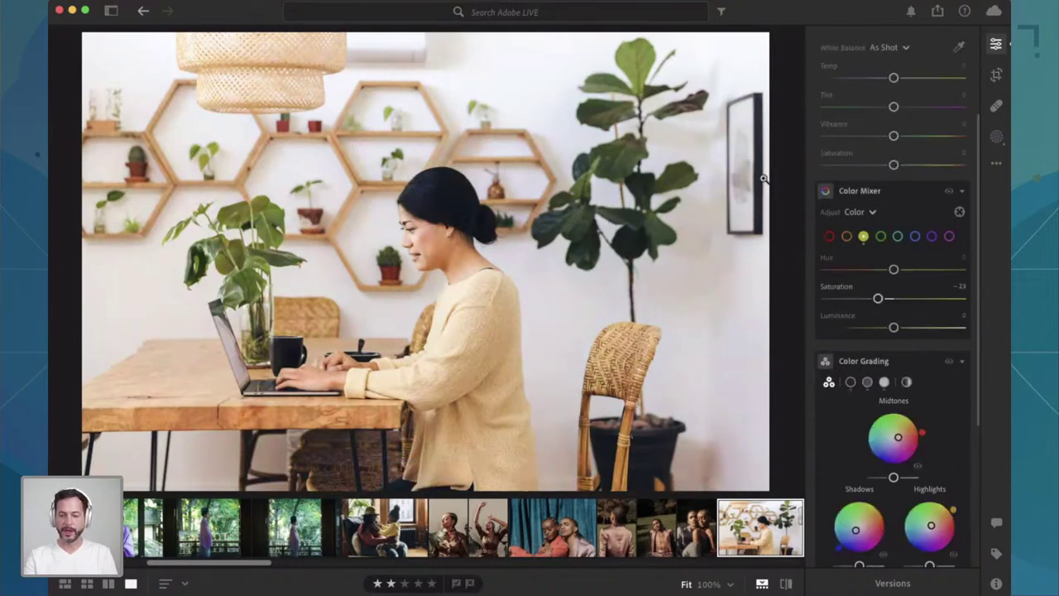
Step: Check the photo with the Color Mixer and then the Color Grading edits temporarily switched off, and collapse both sections
click(949, 191)
click(949, 191)
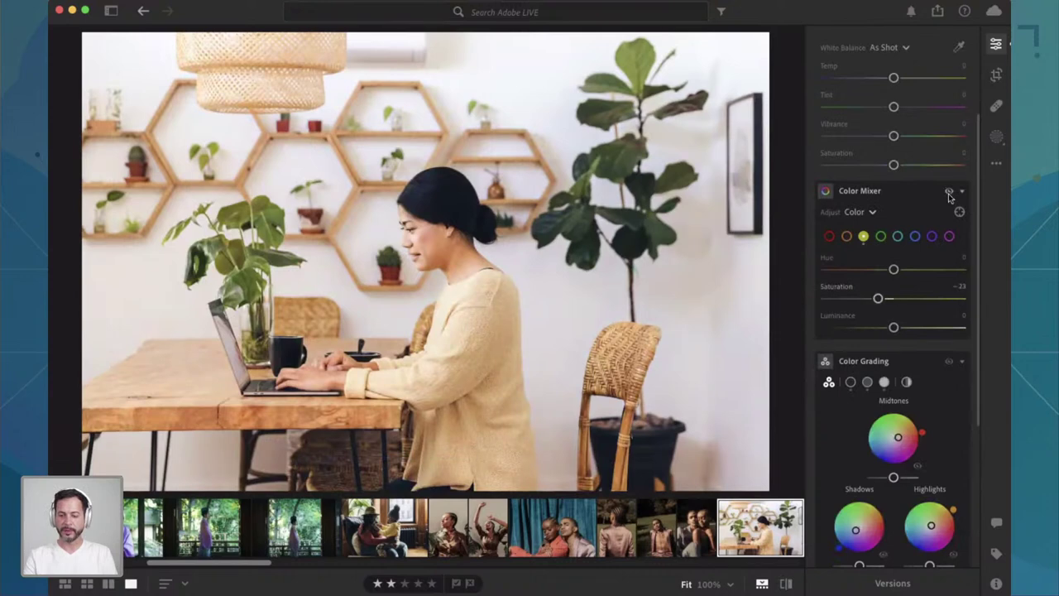
click(949, 363)
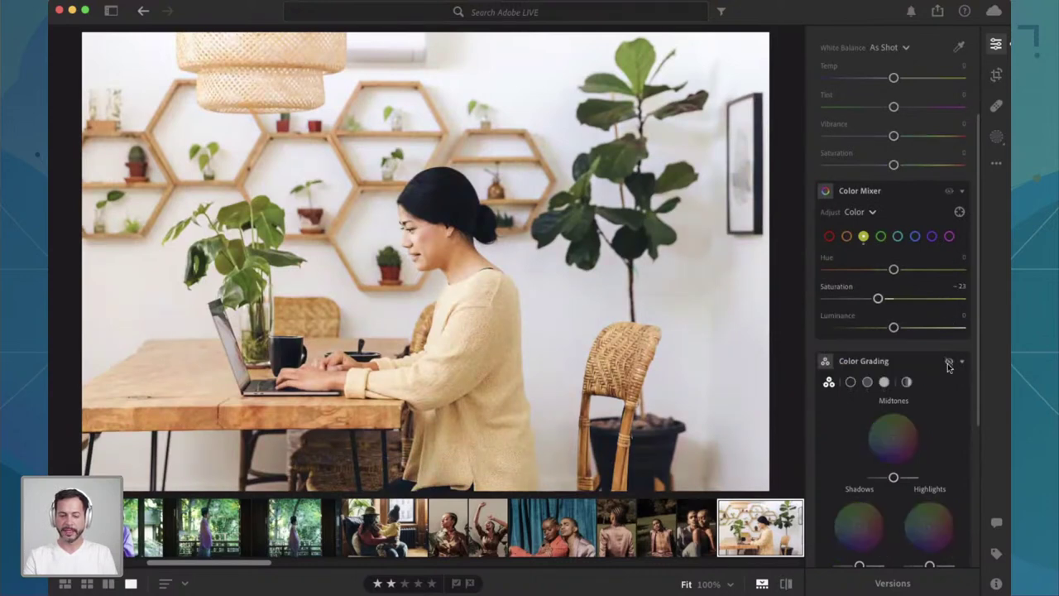
click(948, 362)
click(962, 363)
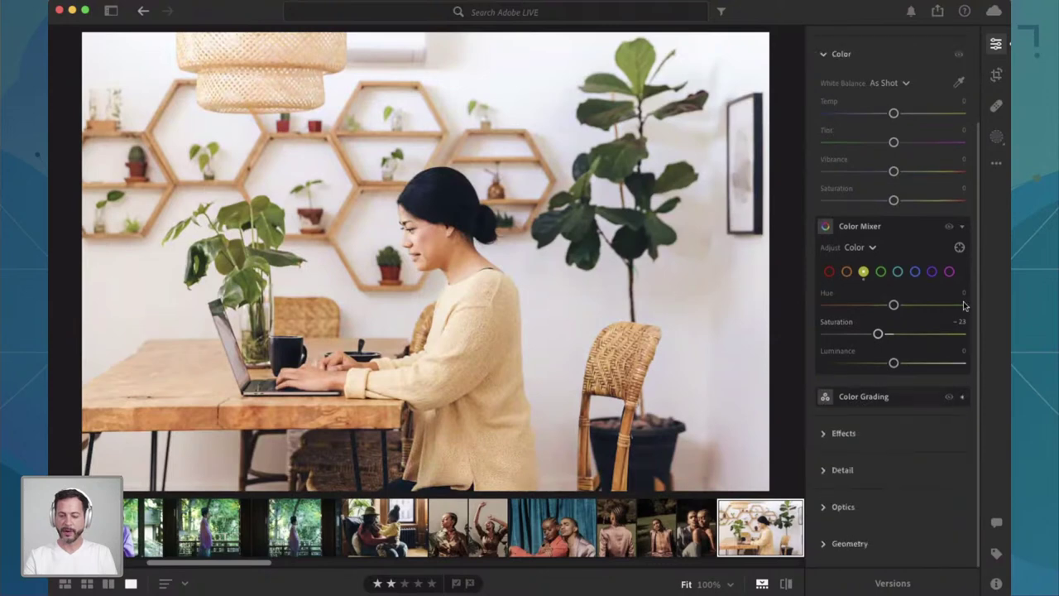
click(963, 231)
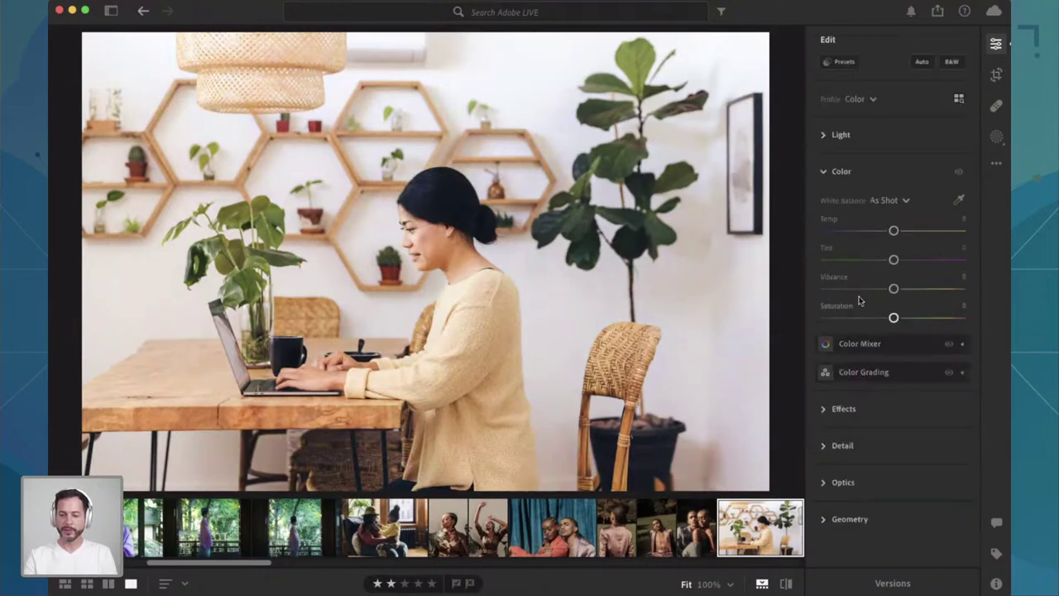
Step: Save the current edits as a preset named Subtle Yellow in the User Presets group, with the default settings included
click(839, 64)
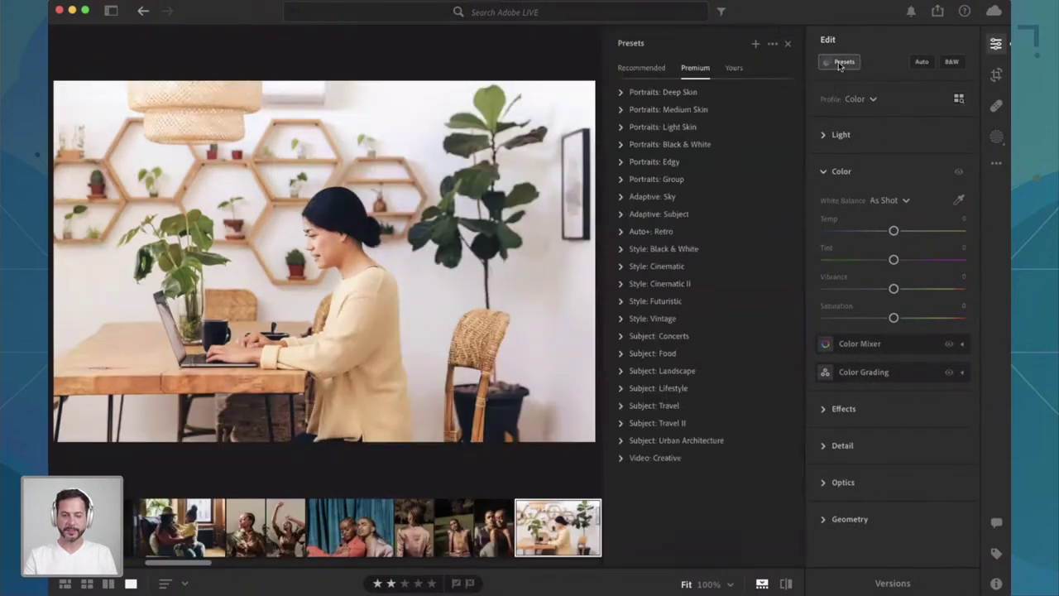
click(756, 45)
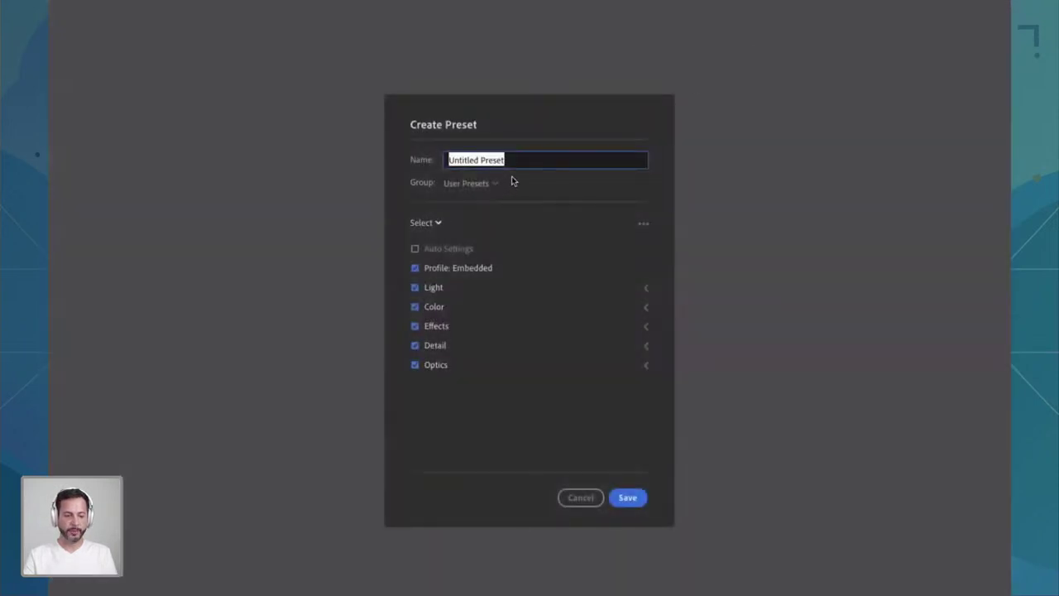
text(Subtle)
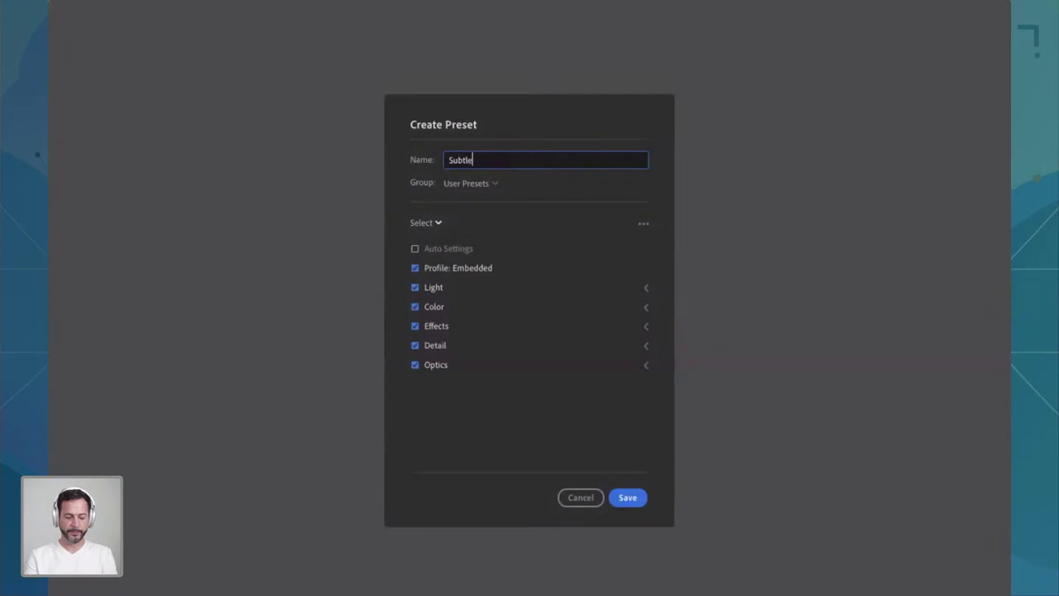
text( Yellow)
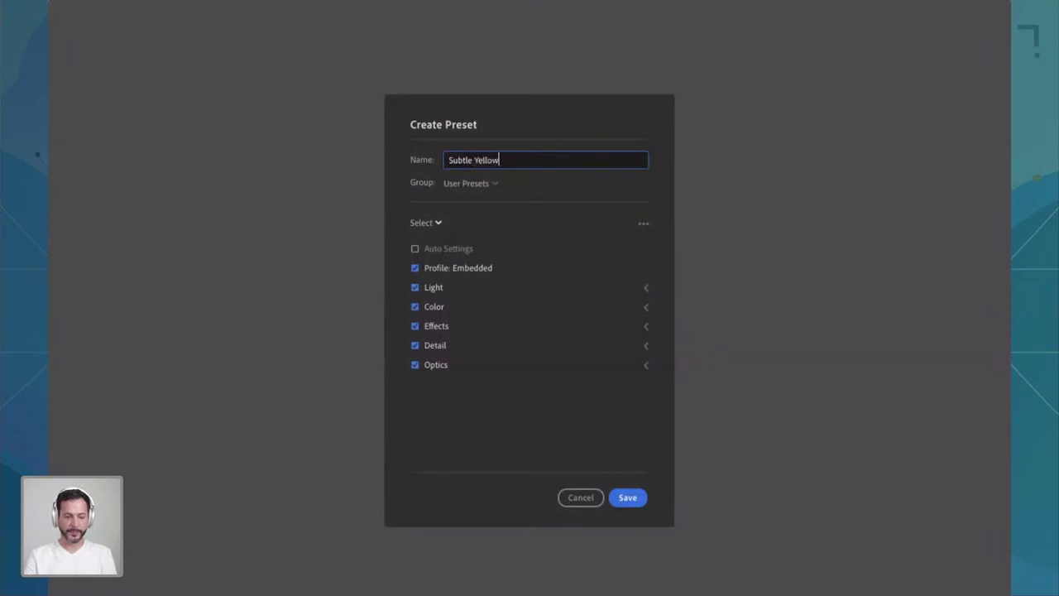
click(495, 186)
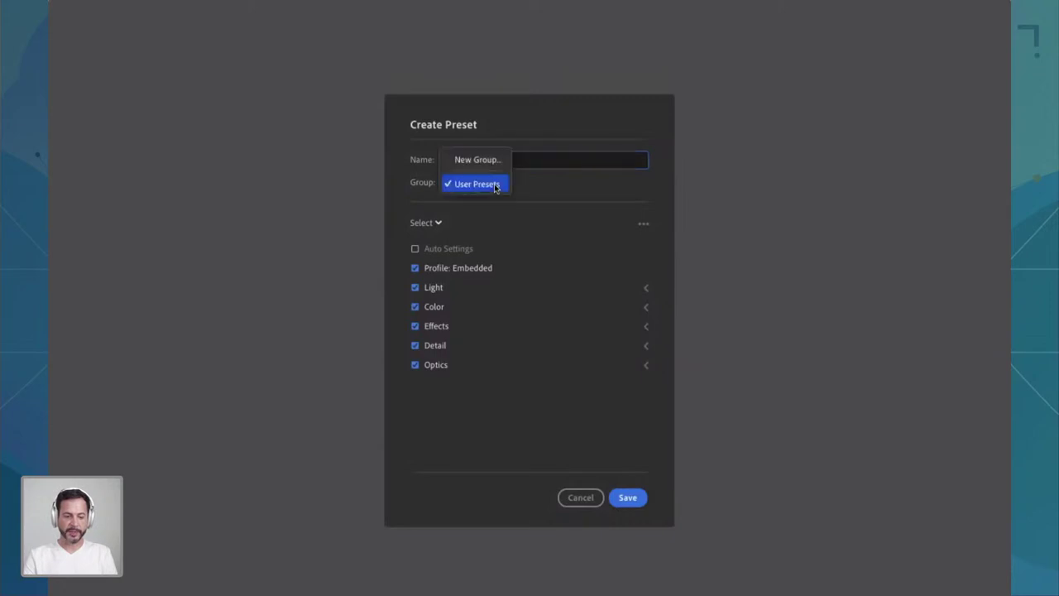
click(525, 187)
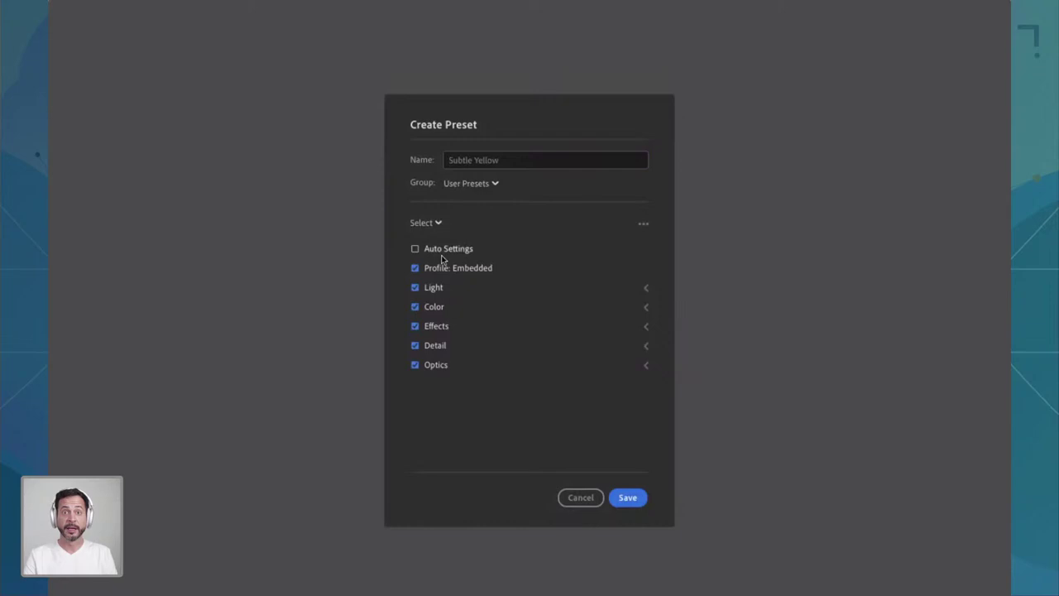
click(629, 497)
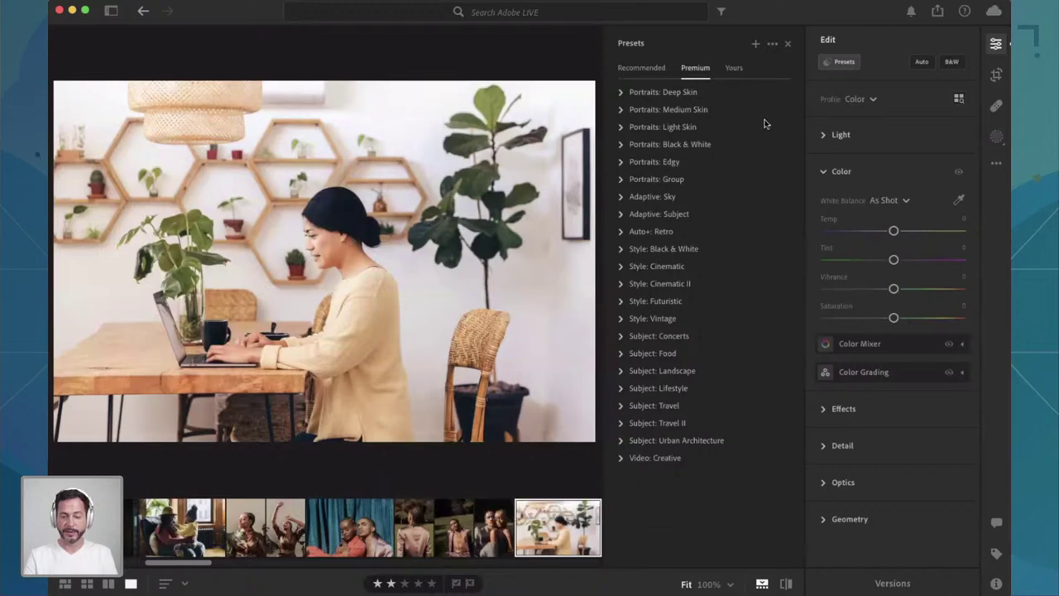
Step: Apply the saved Subtle Yellow preset to the photo of the woman kneeling beside her dog and set its amount to 112
click(734, 69)
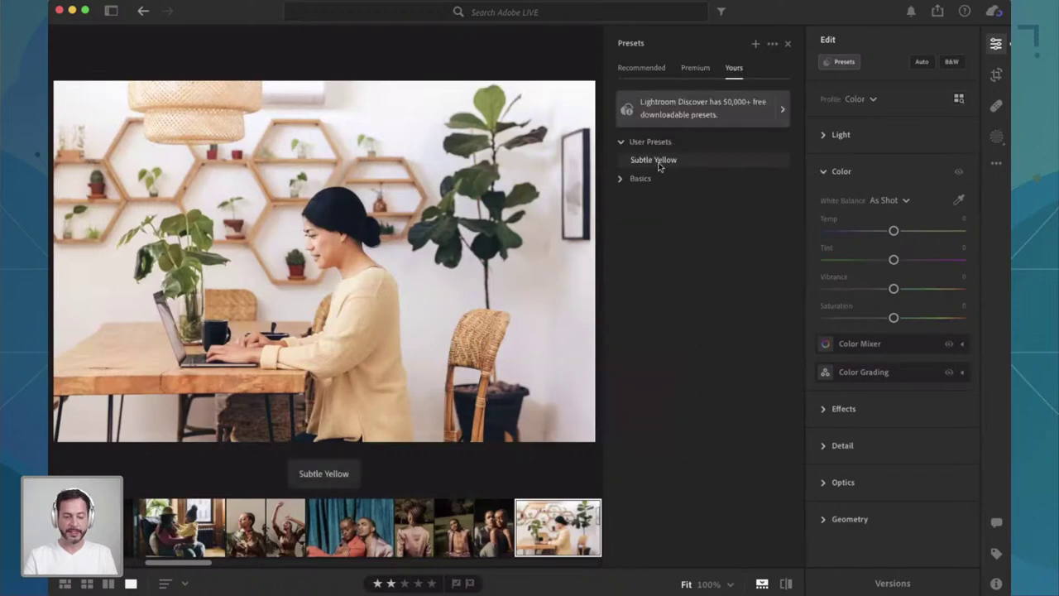
drag(660, 167, 673, 175)
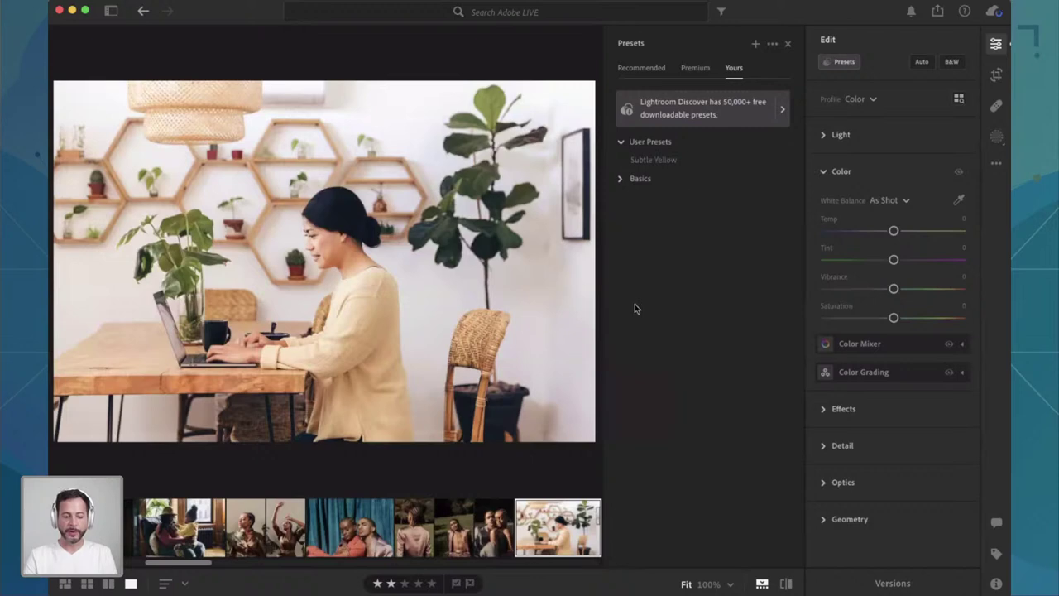
scroll(470, 532, left, 10)
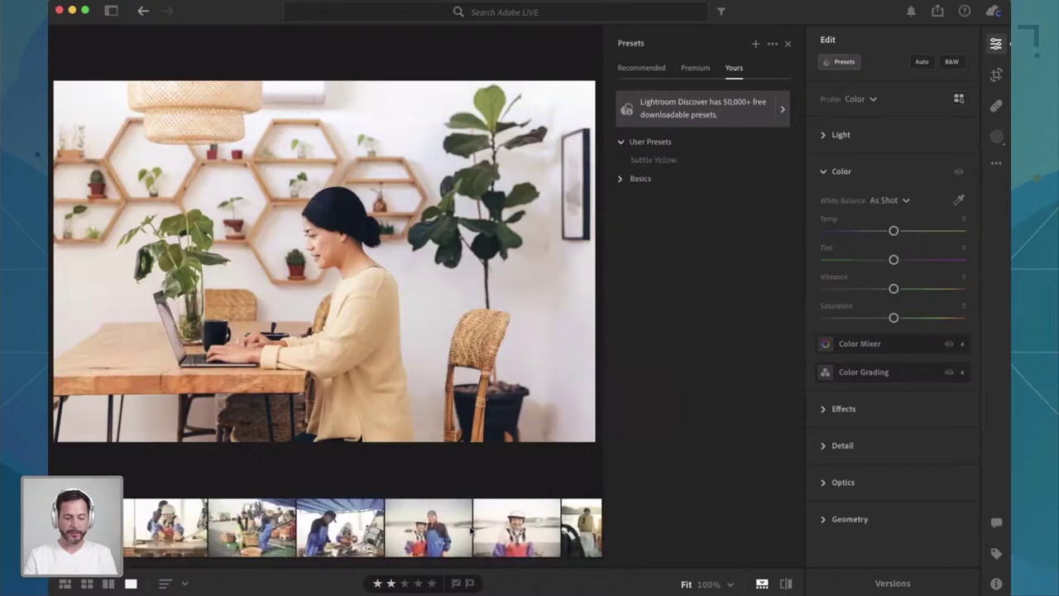
scroll(471, 532, right, 10)
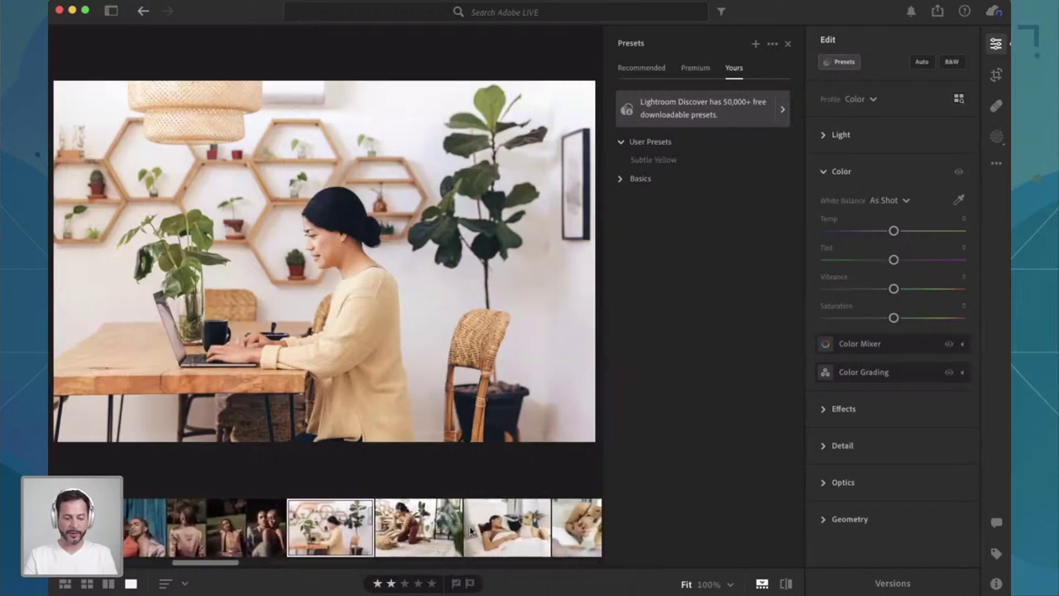
scroll(471, 532, right, 2)
click(368, 530)
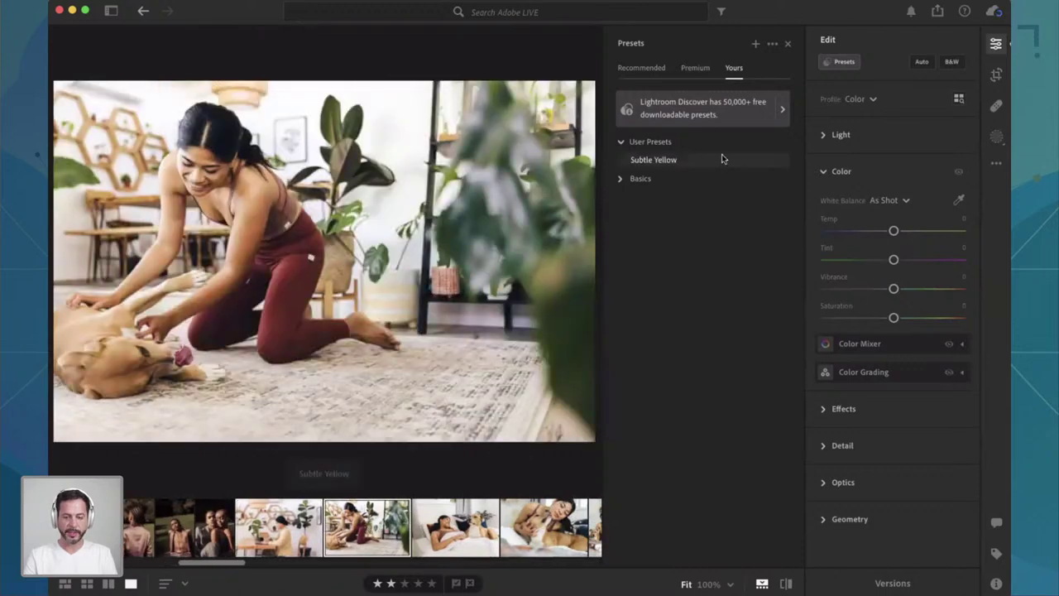
click(669, 161)
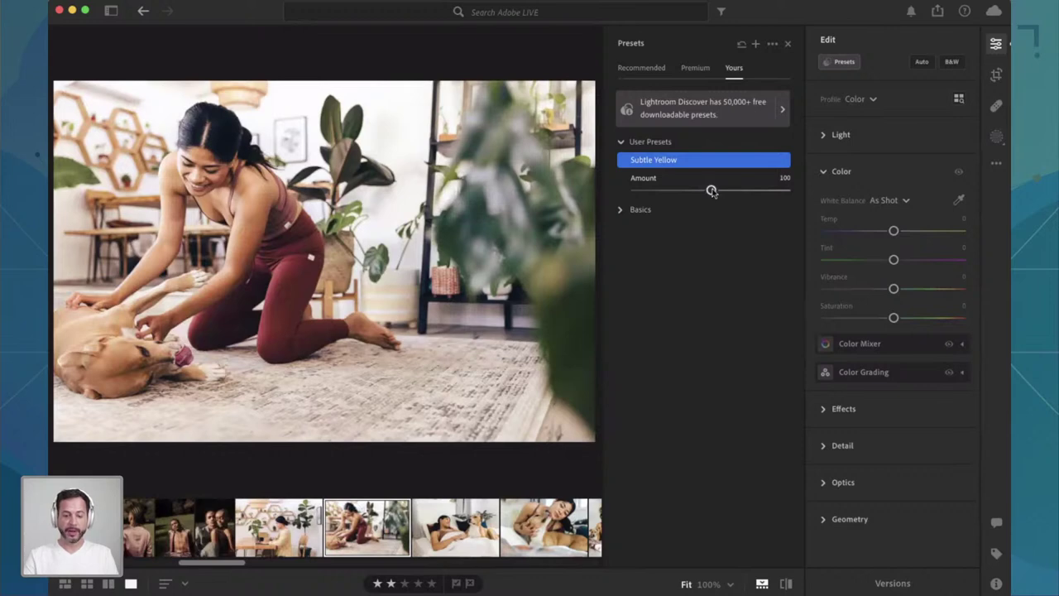
mouse_move(711, 192)
mouse_down()
mouse_move(621, 188)
mouse_move(781, 177)
mouse_move(679, 173)
mouse_move(793, 157)
mouse_move(740, 157)
mouse_move(836, 166)
mouse_move(719, 168)
mouse_move(810, 170)
mouse_move(720, 190)
mouse_up()
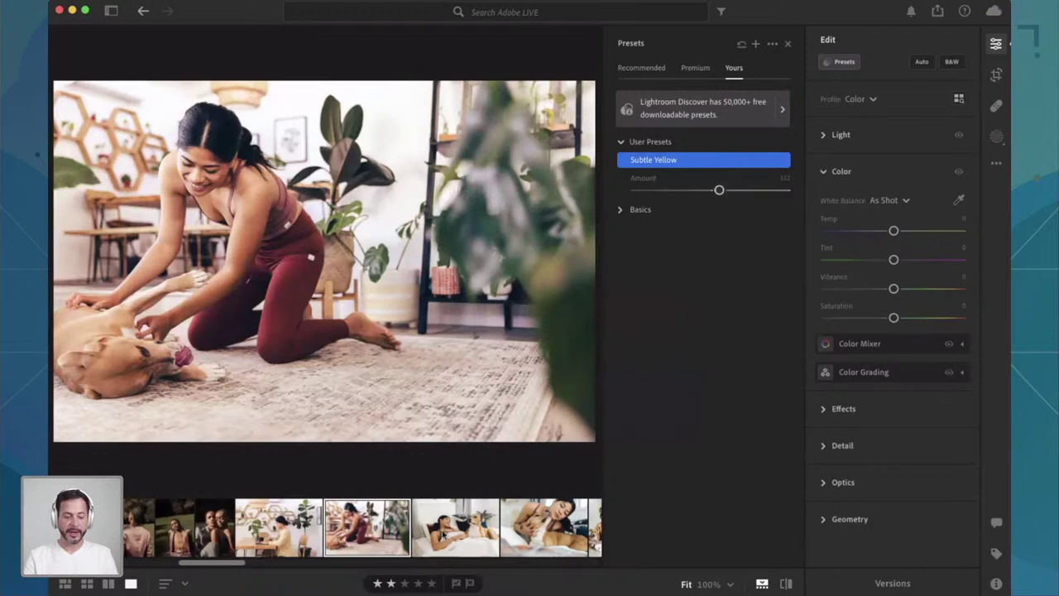
Step: Apply the Subtle Yellow preset to the photo of the woman lying in bed with her dog and fine-tune its amount
key(Right)
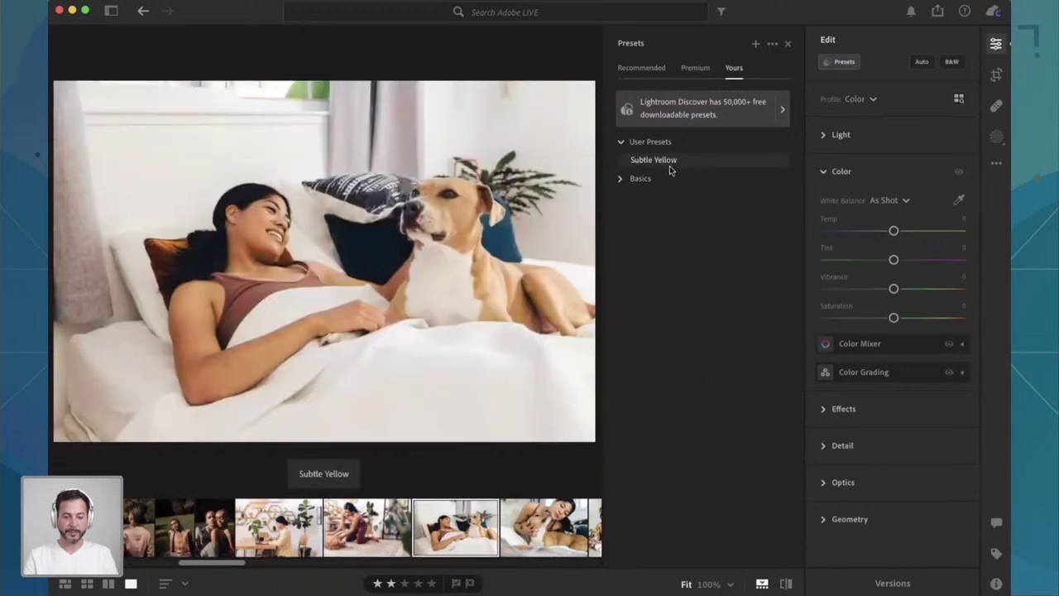
click(669, 161)
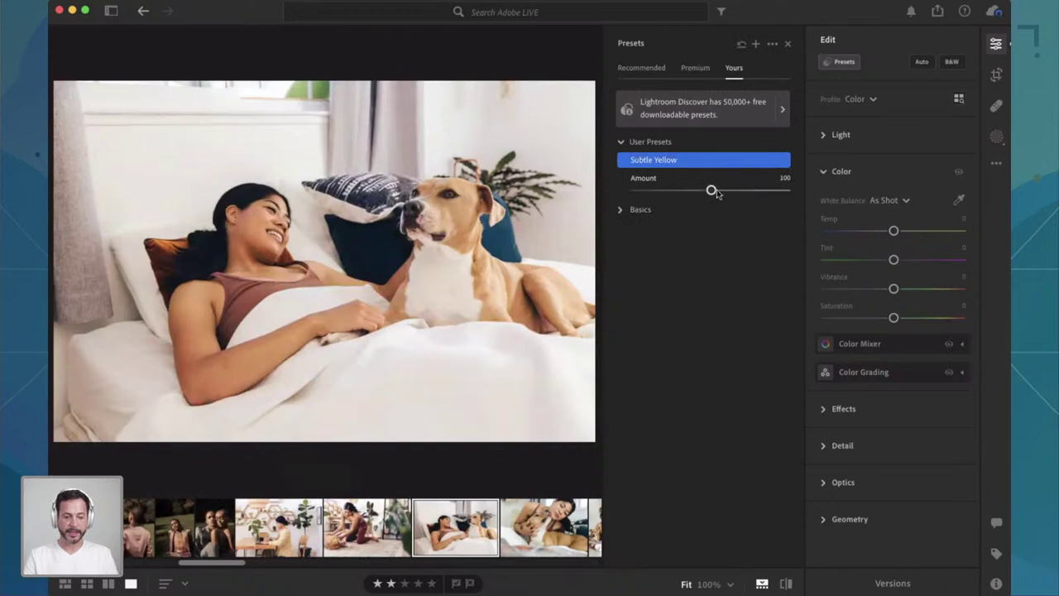
mouse_move(712, 190)
mouse_down()
mouse_move(763, 191)
mouse_move(638, 190)
mouse_move(713, 192)
mouse_up()
Step: Apply the Subtle Yellow preset to the close-up of the woman hugging her dog and set its amount to 117
click(531, 516)
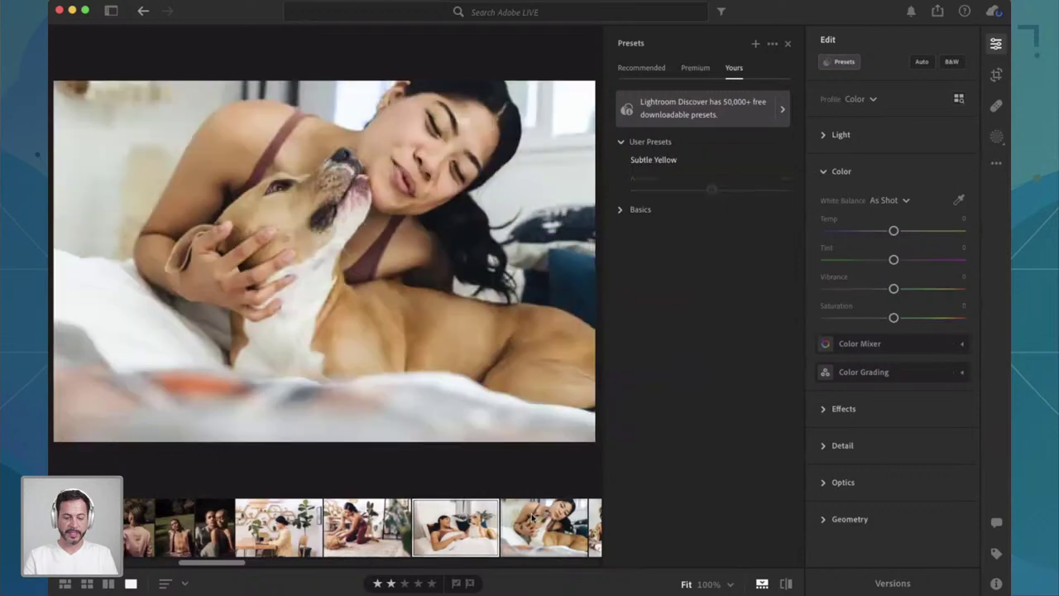
click(662, 161)
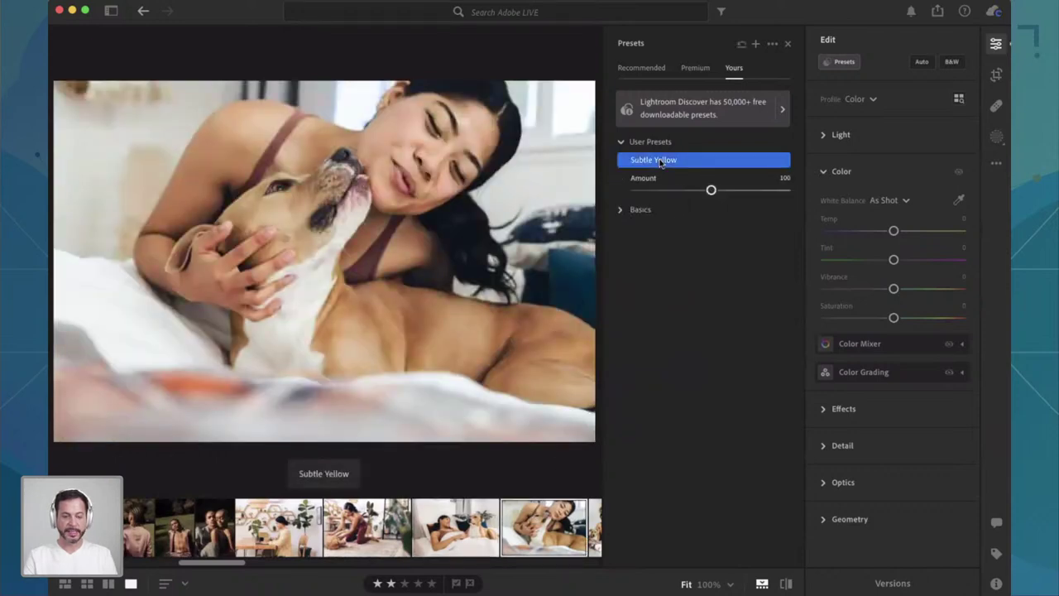
scroll(434, 540, right, 3)
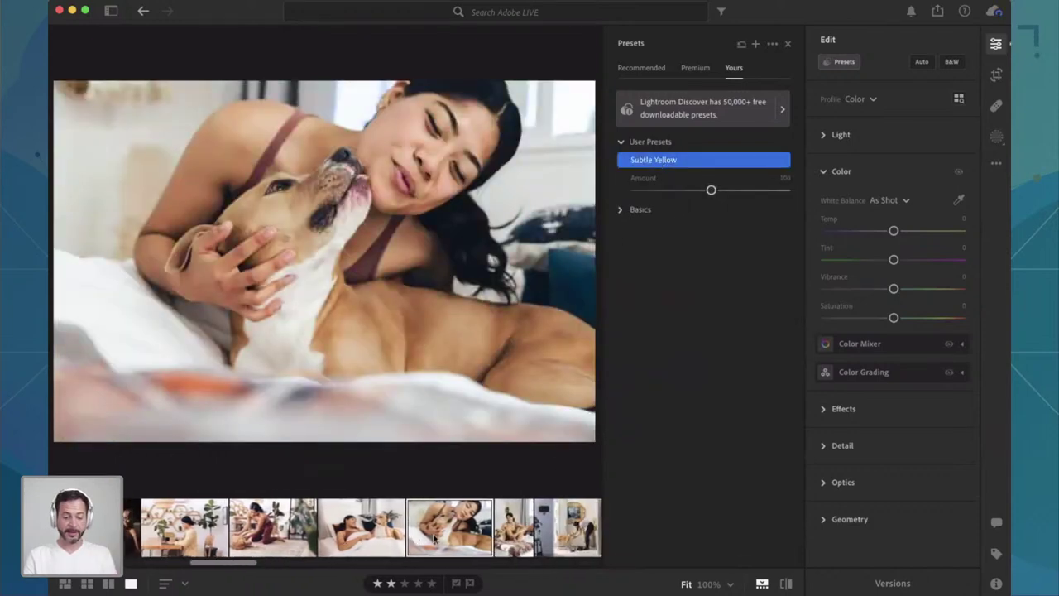
drag(711, 191, 725, 190)
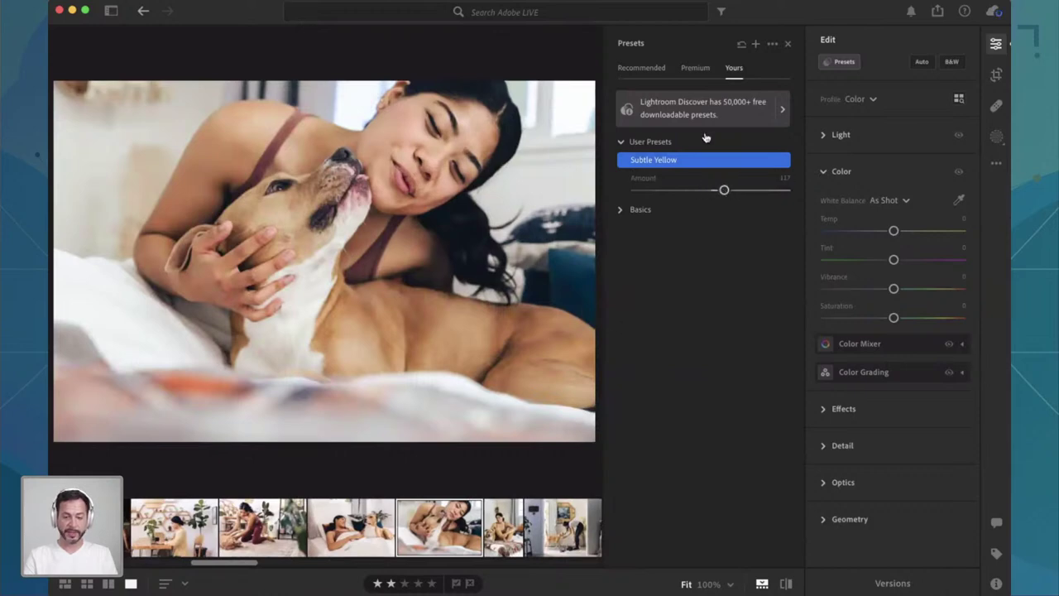
Step: Apply the Subtle Yellow preset to the vertical photo of the woman sitting with her dog, with an amount of 134
click(508, 530)
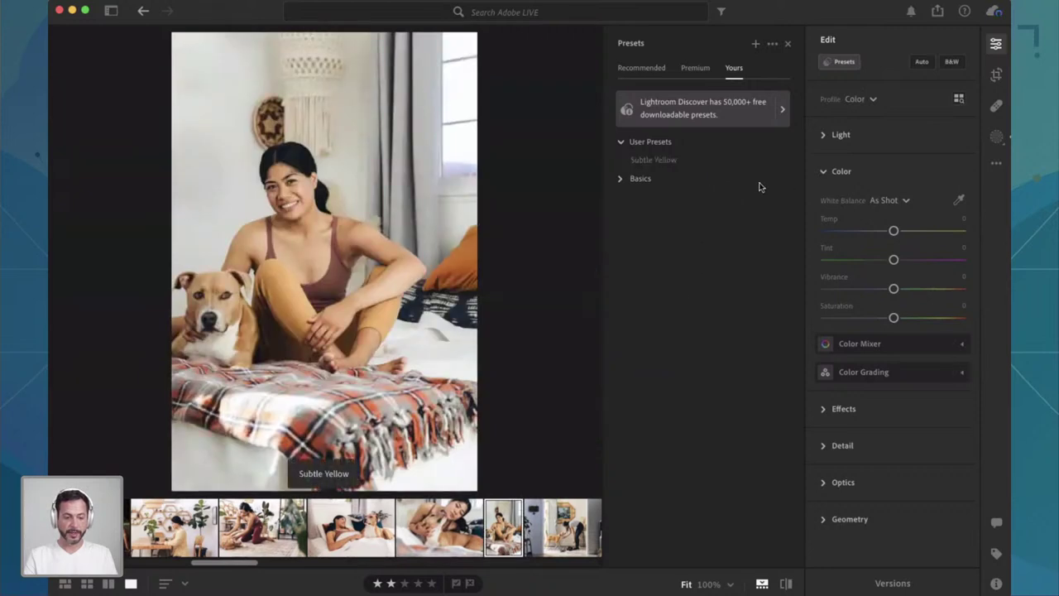
click(691, 160)
drag(710, 190, 738, 189)
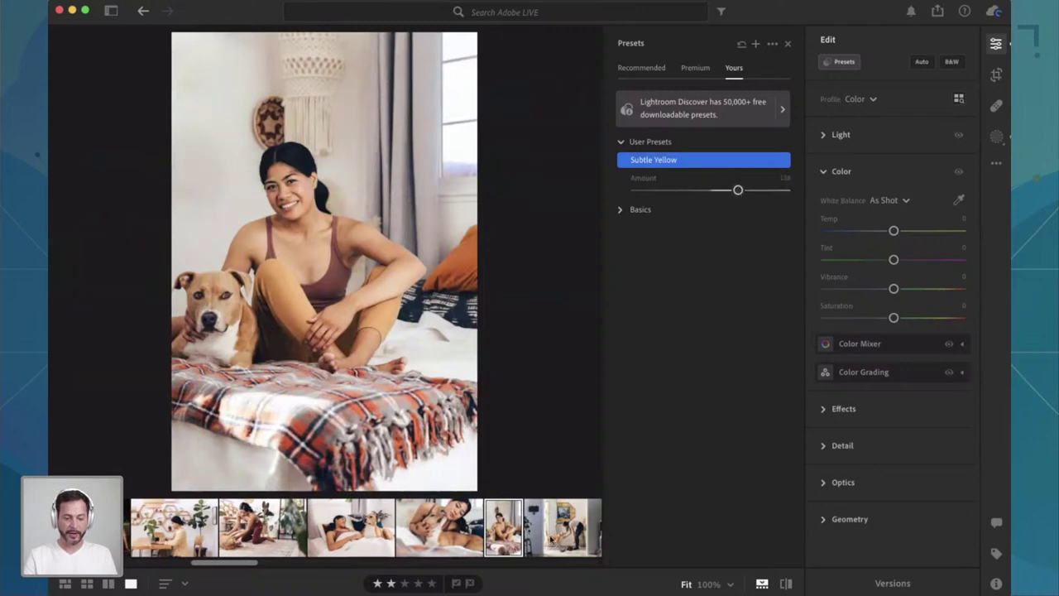
Step: Apply the Subtle Yellow preset to the photo of the woman greeting her dog indoors, increase its amount, and return to the photo grid
click(552, 538)
click(664, 162)
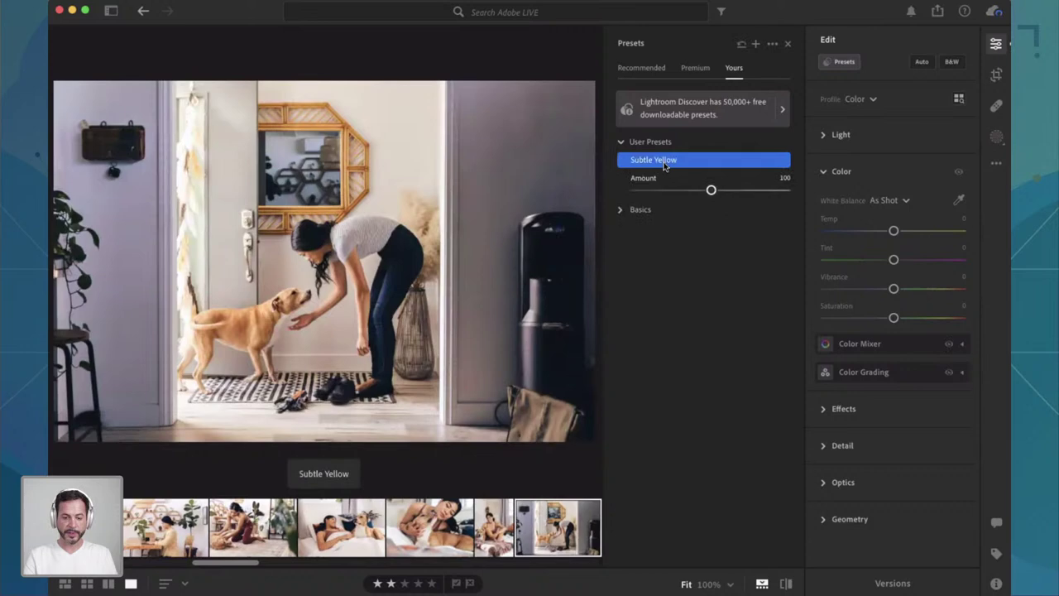
drag(712, 190, 741, 192)
key(g)
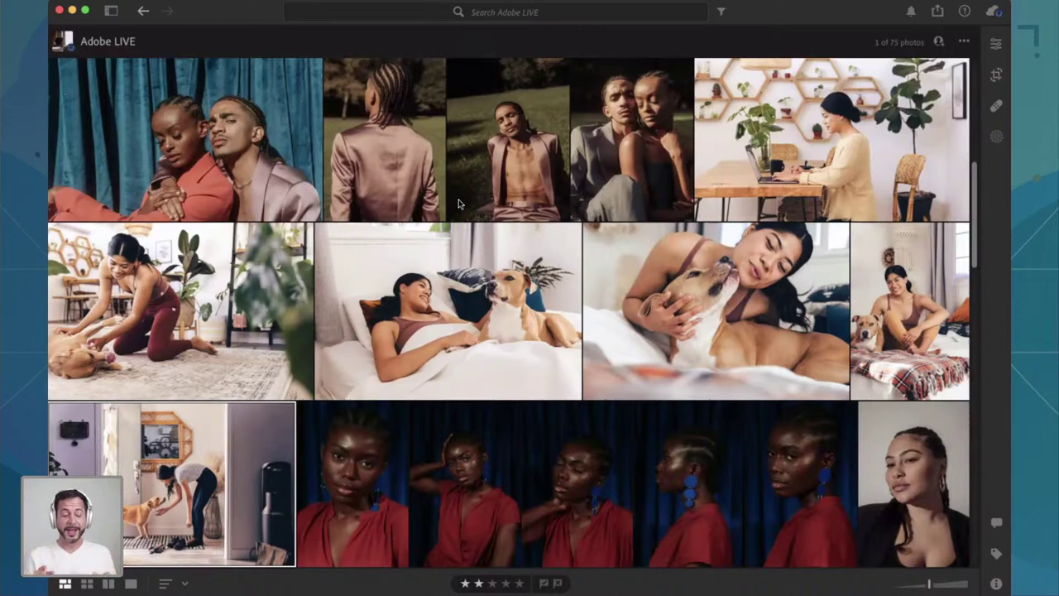
Step: Apply the premium Adaptive: Subject preset Glow to the photo of the woman holding up lilac tulle and set its amount to 86
scroll(459, 203, down, 10)
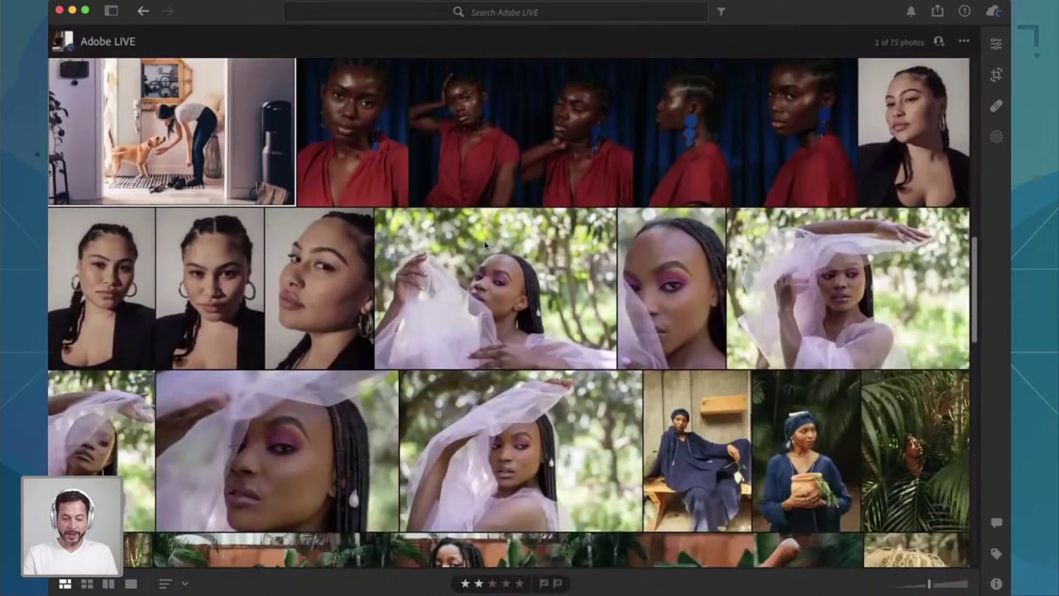
double_click(497, 261)
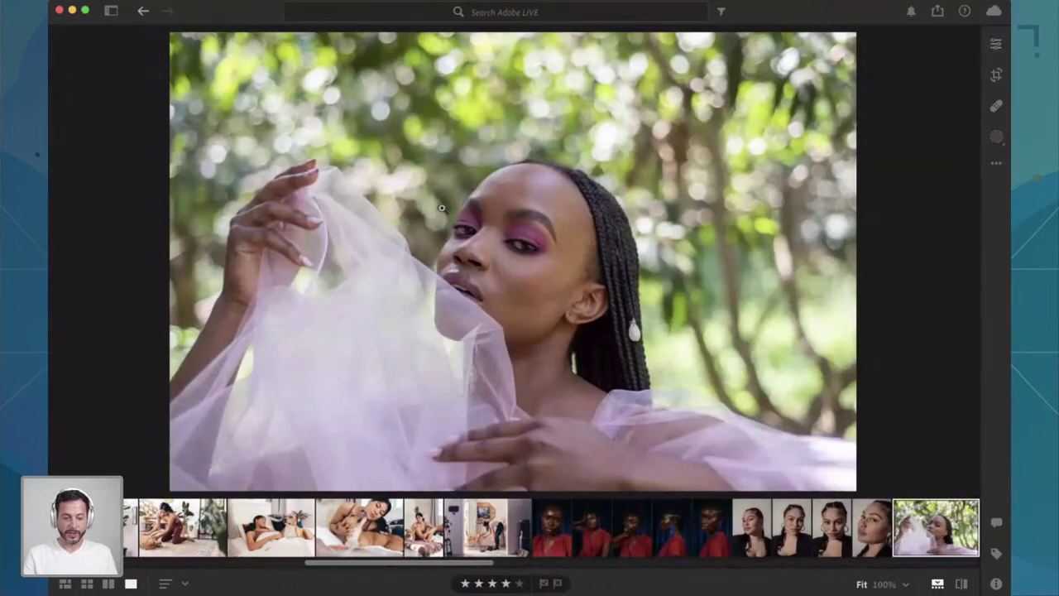
click(997, 43)
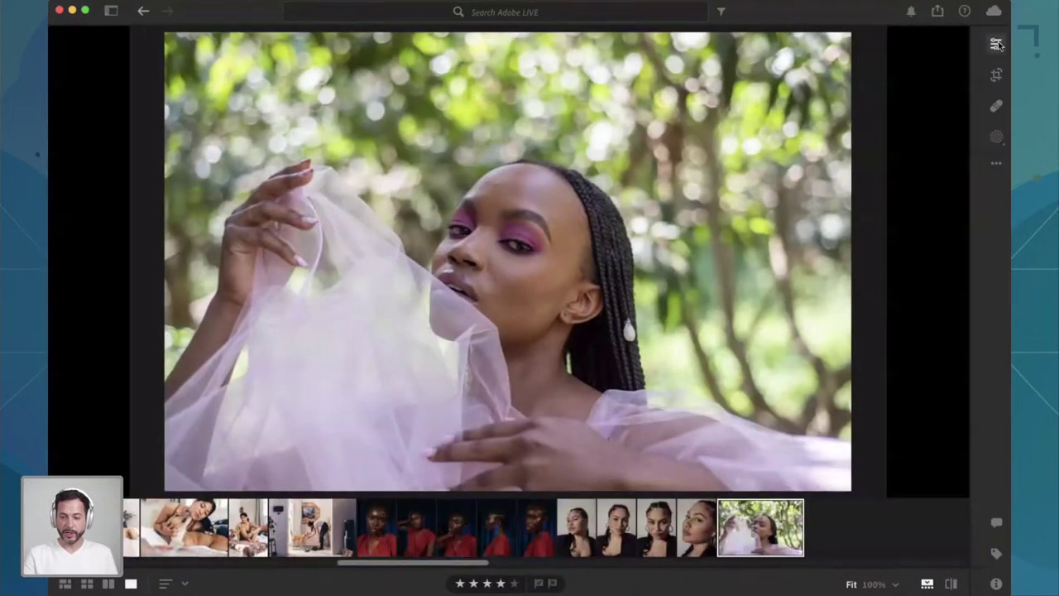
click(845, 62)
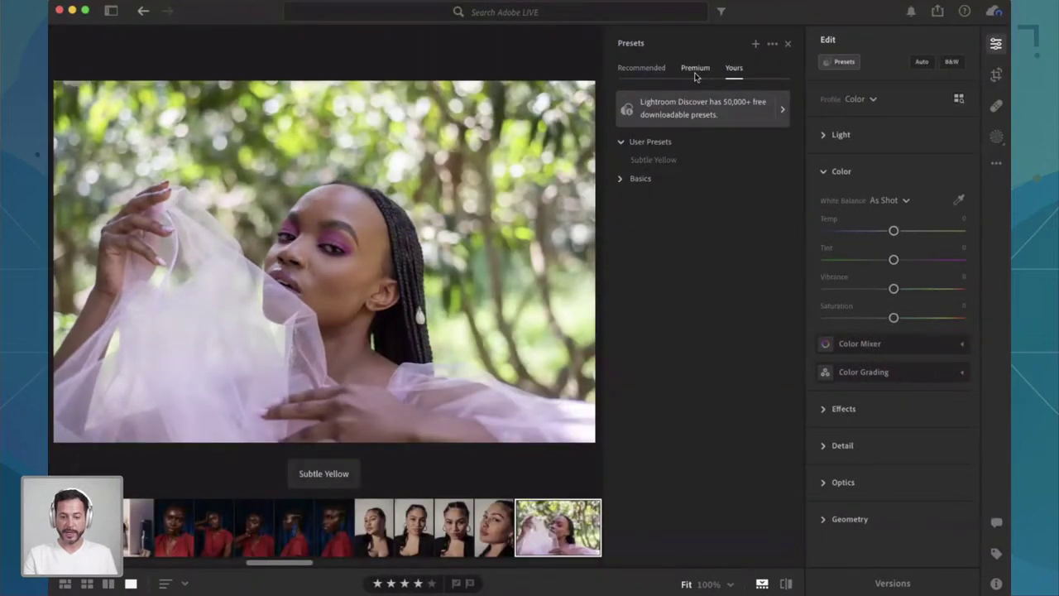
click(695, 70)
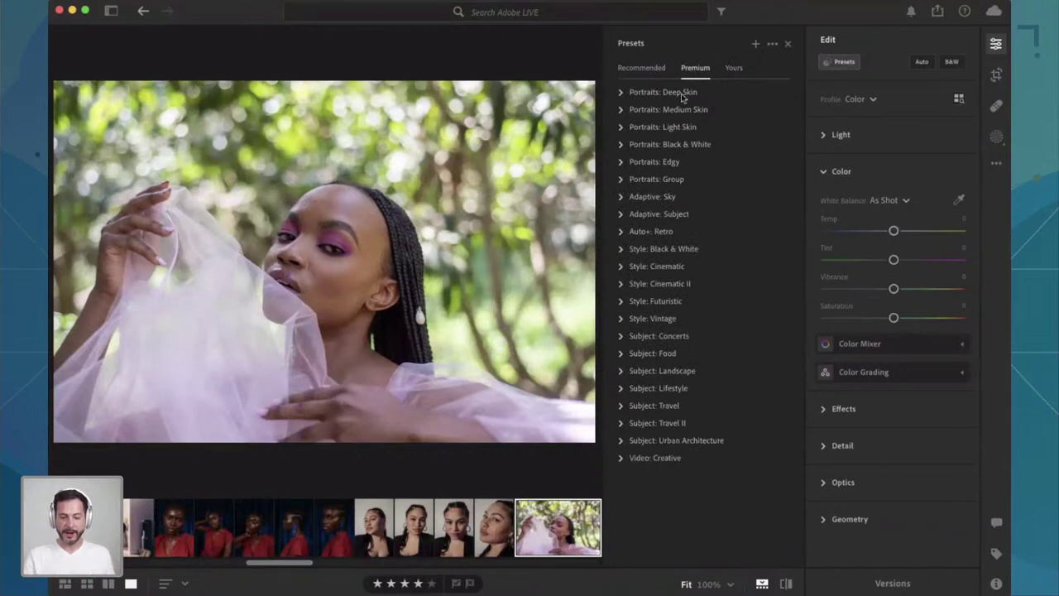
click(623, 214)
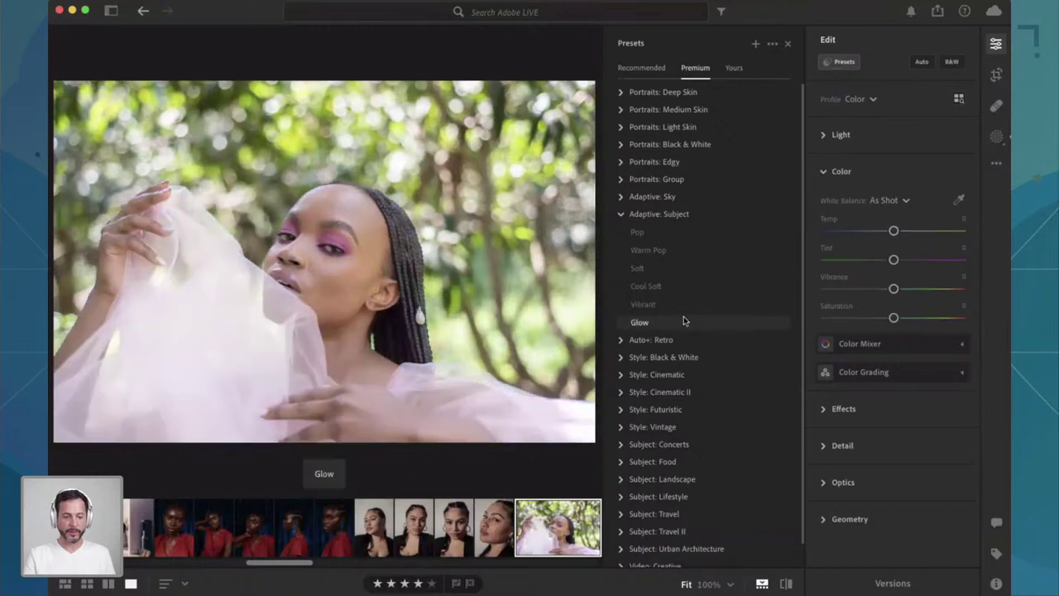
click(683, 317)
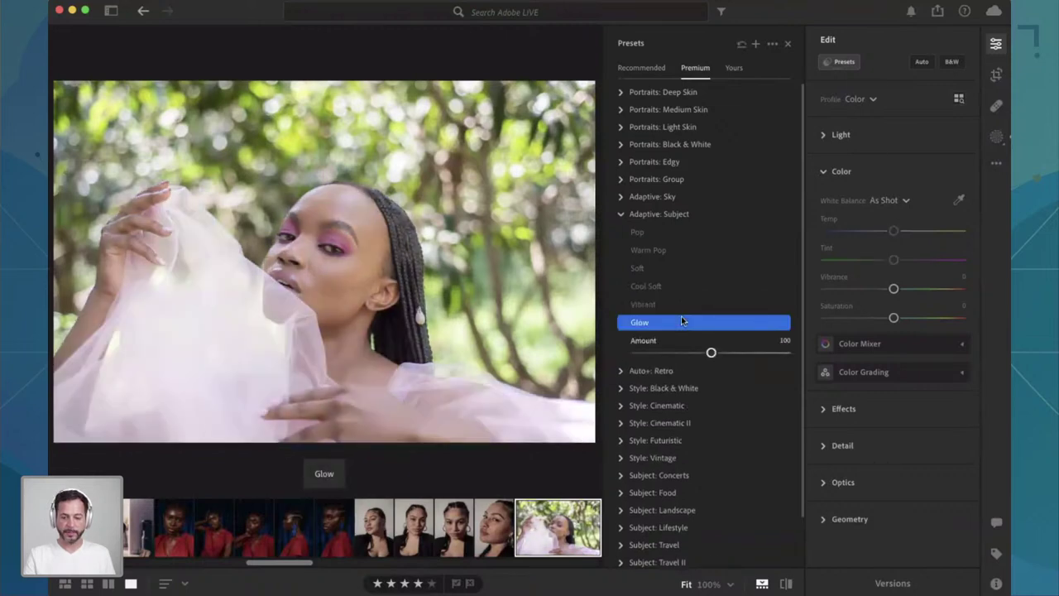
click(825, 143)
scroll(825, 144, down, 5)
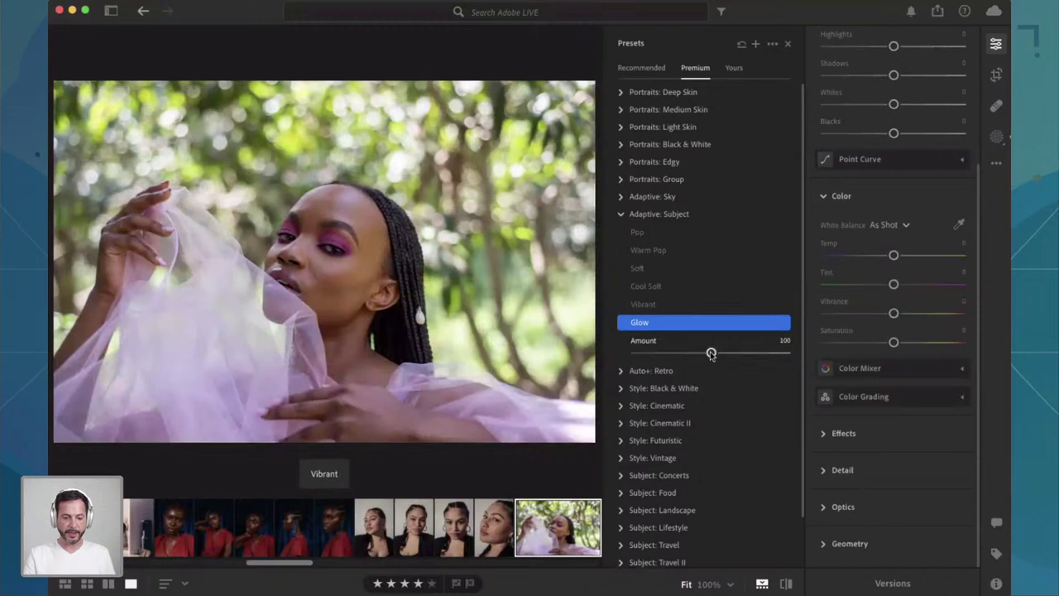
mouse_move(711, 354)
mouse_down()
mouse_move(760, 351)
mouse_move(634, 353)
mouse_move(701, 353)
mouse_up()
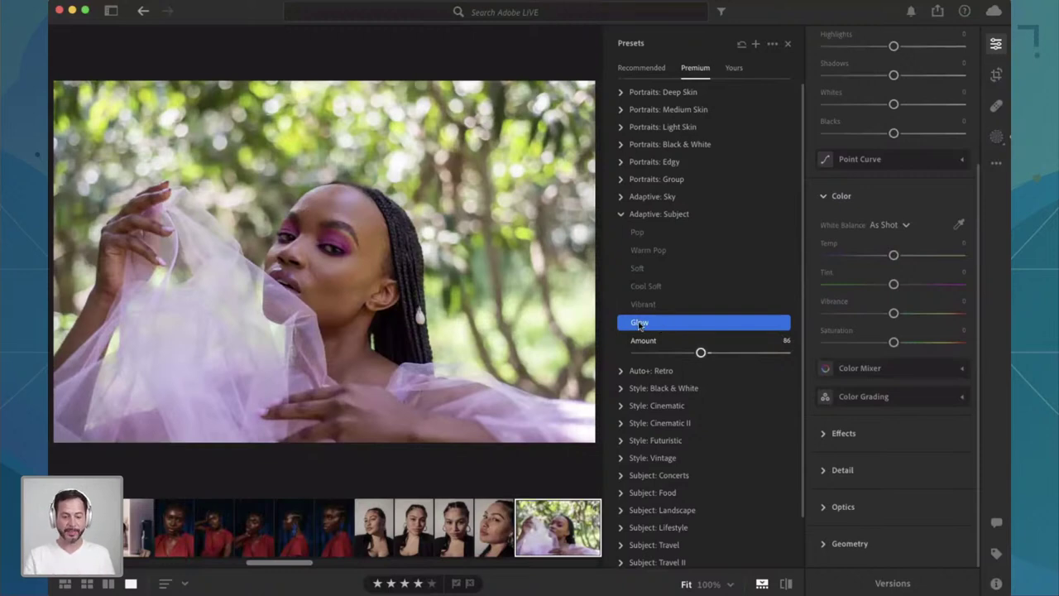
Step: Apply the Adaptive: Subject preset Soft to the close-up portrait of the woman with hoop earrings, with an amount of 85
click(501, 517)
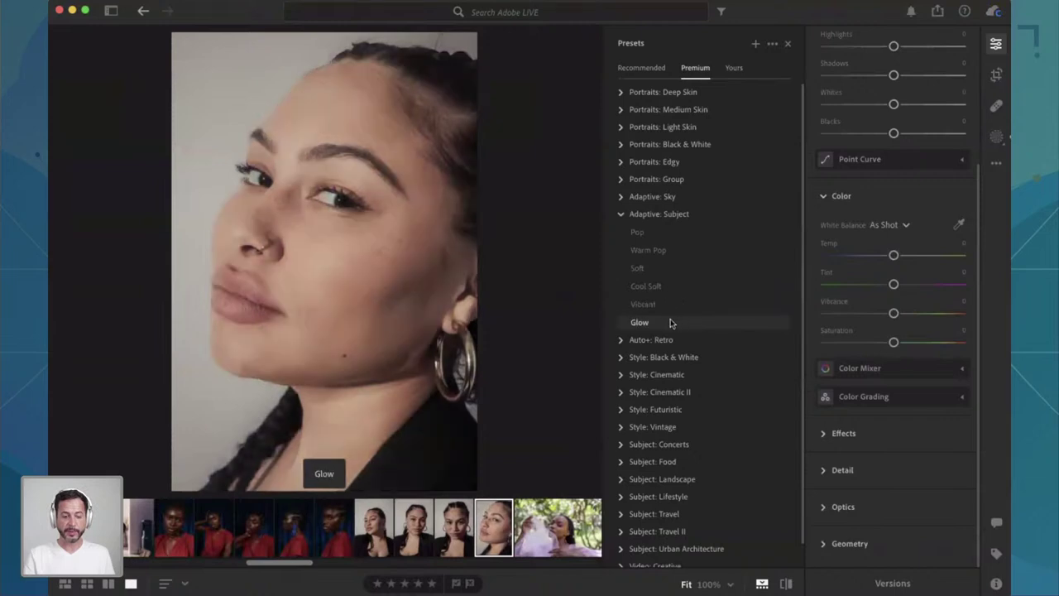
click(667, 268)
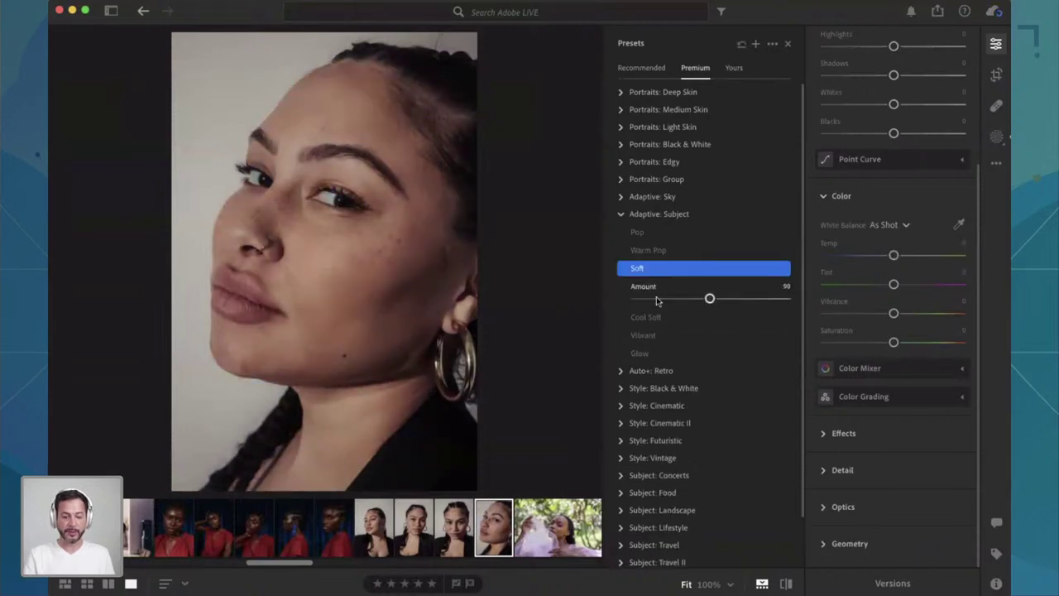
drag(657, 300, 702, 302)
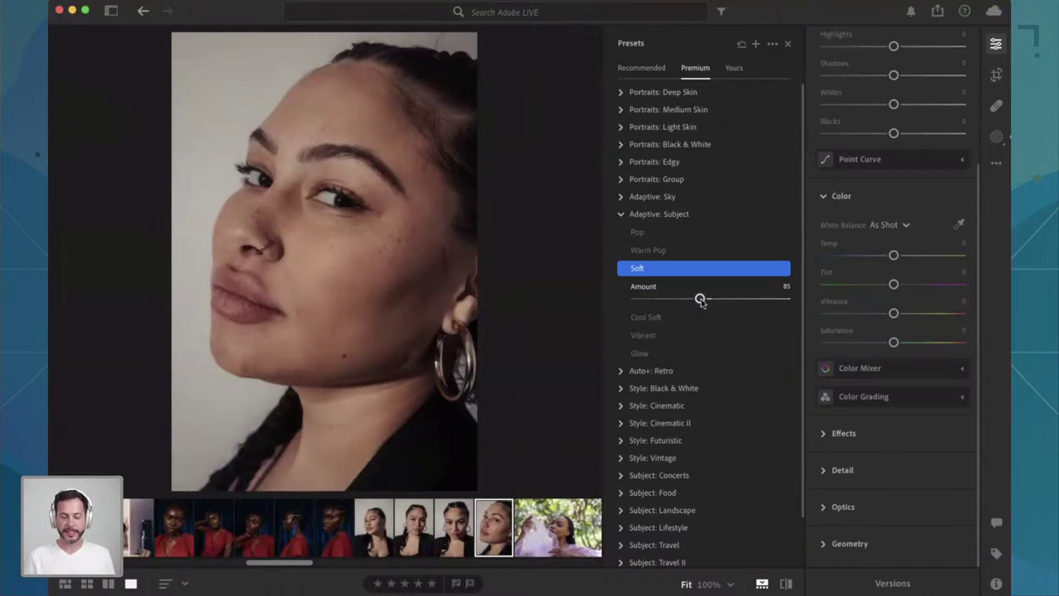
Step: Mask the subject in the first portrait of the woman in the black blazer and apply the Smooth Skin preset to the mask
click(379, 541)
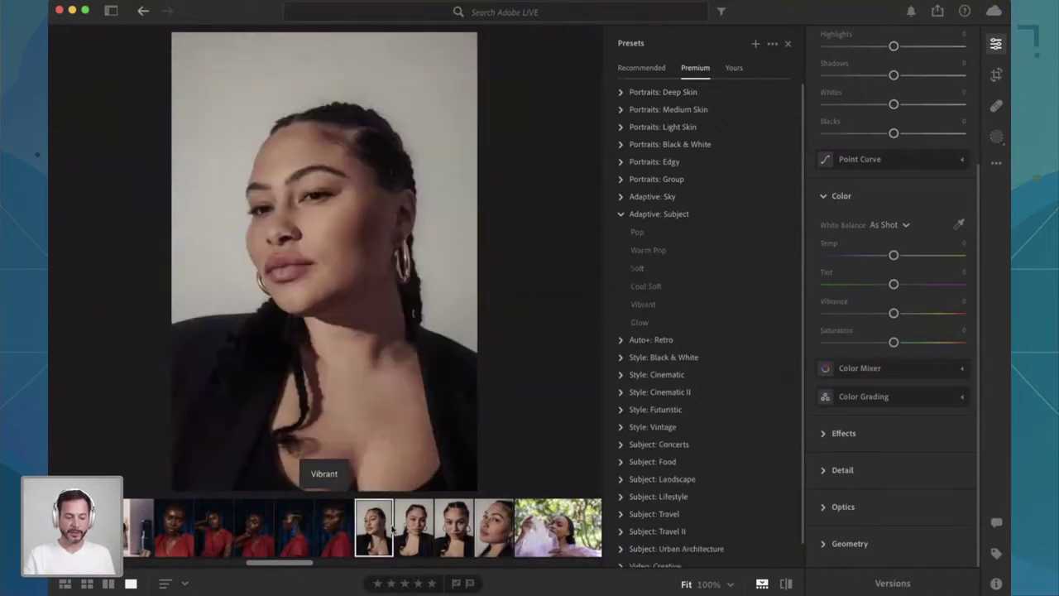
click(992, 47)
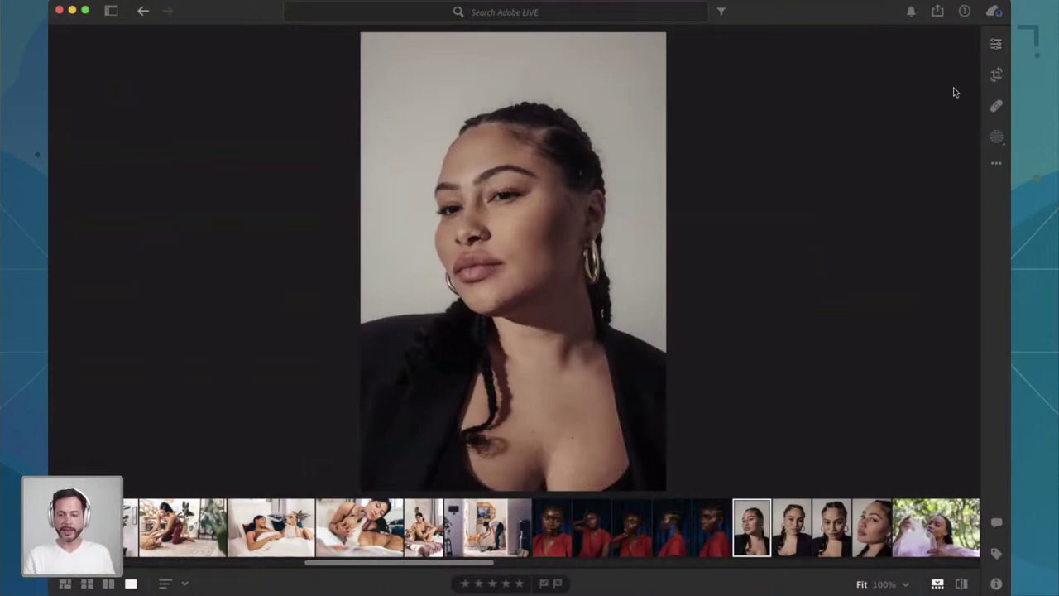
click(996, 138)
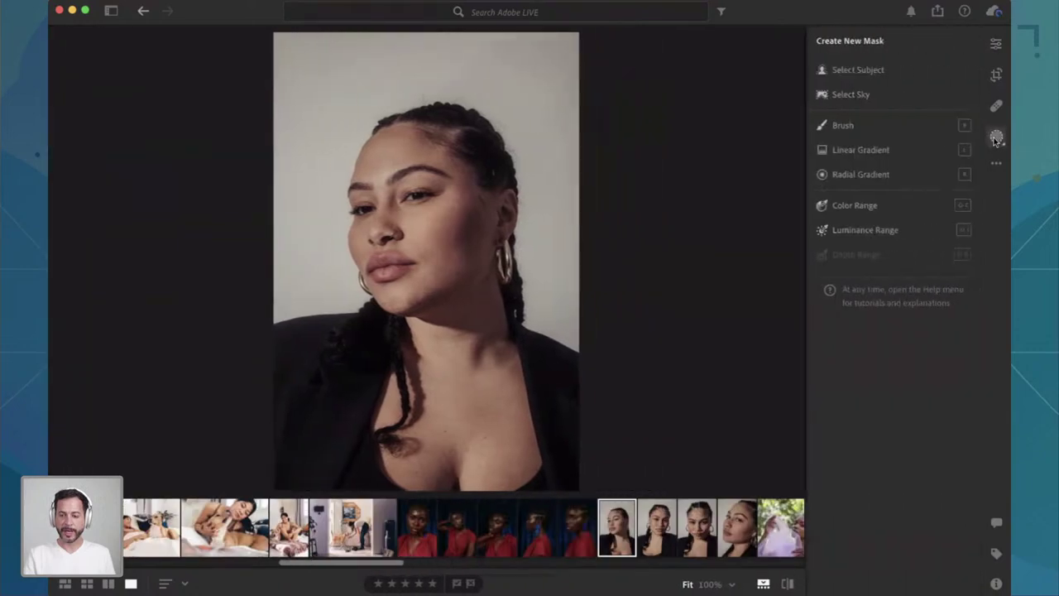
click(857, 70)
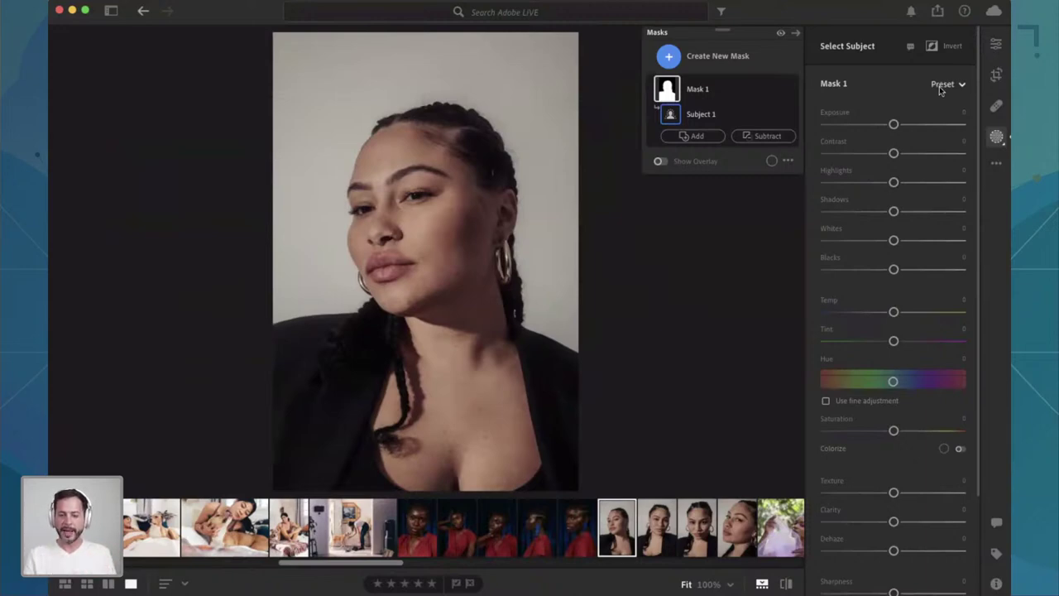
click(943, 86)
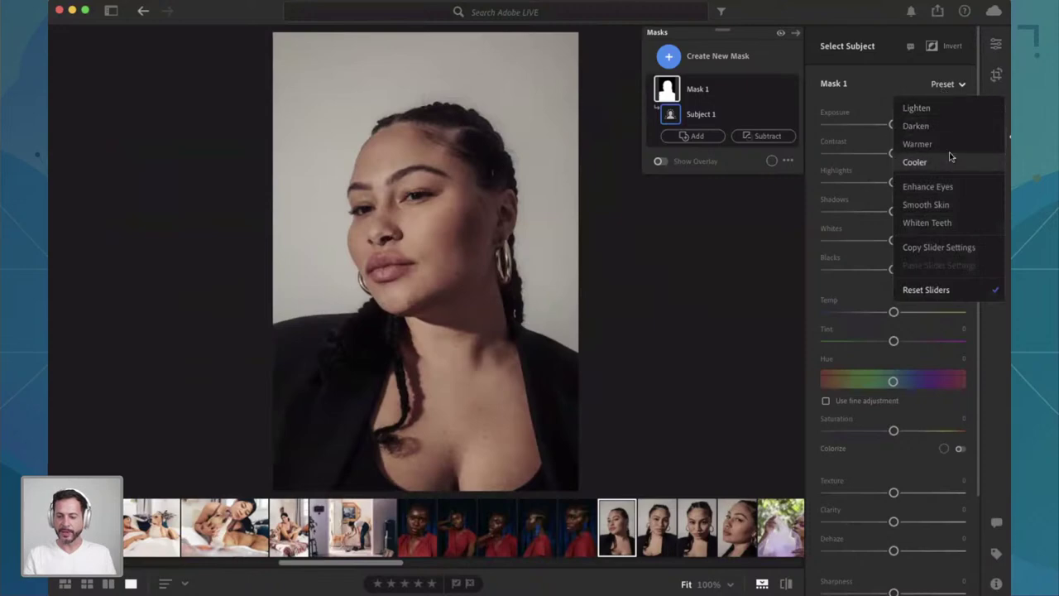
click(949, 207)
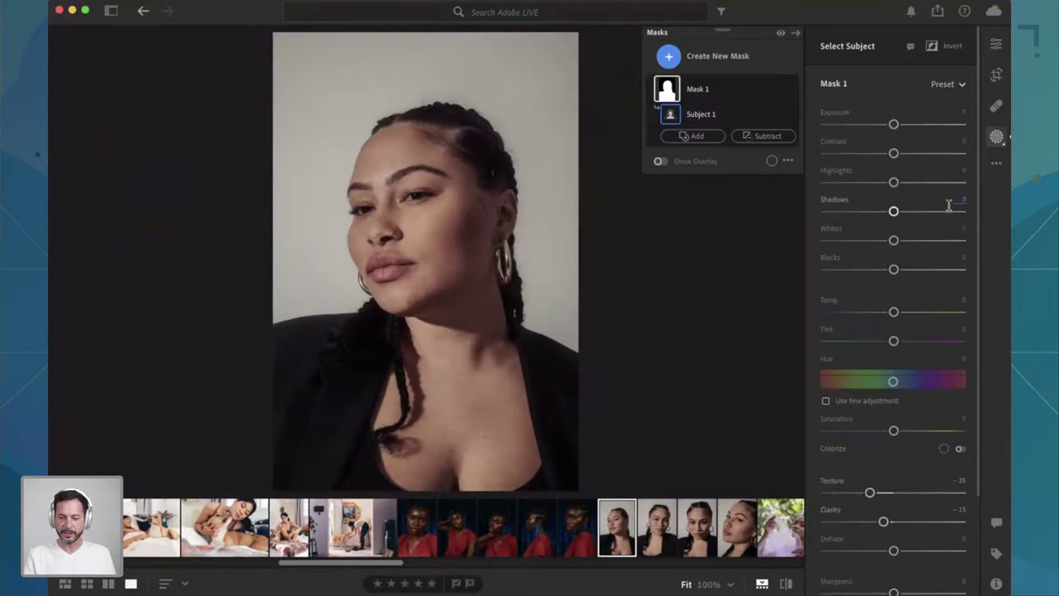
Step: Examine the woman's face at 66% zoom and compare her skin with the subject mask hidden and shown
click(428, 211)
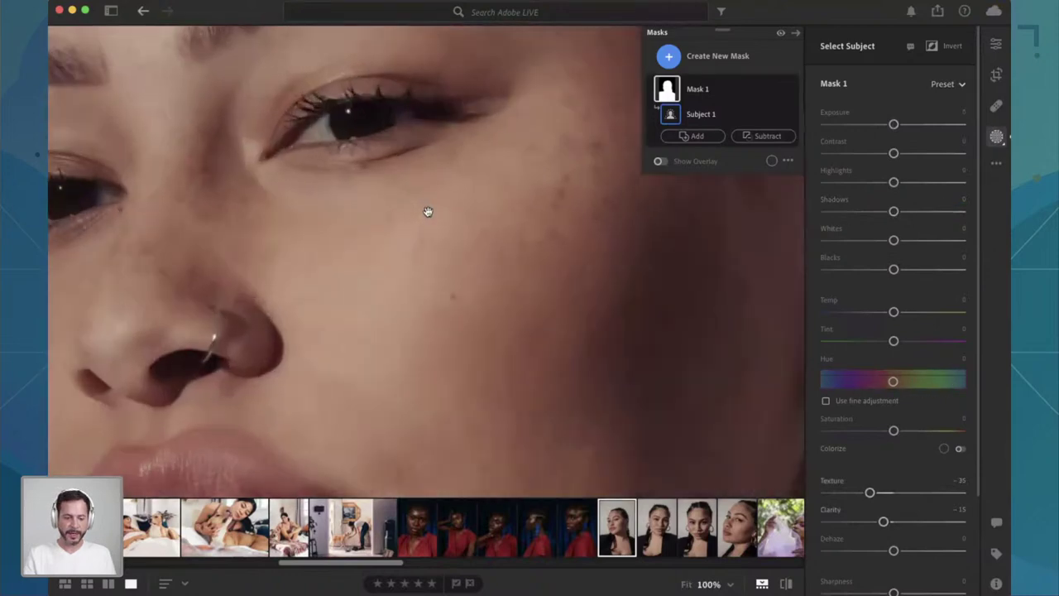
click(457, 235)
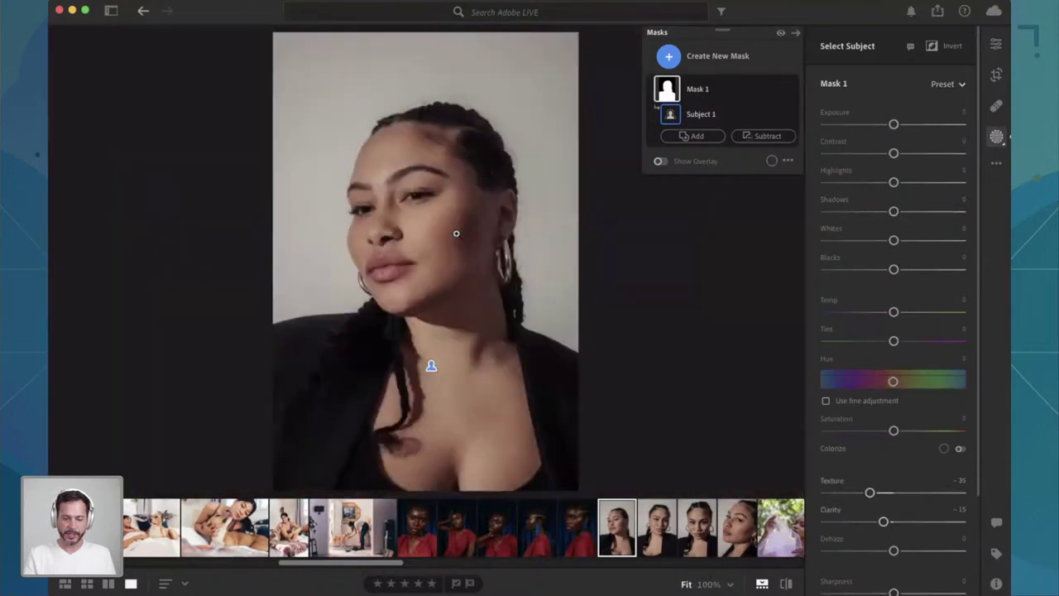
click(456, 233)
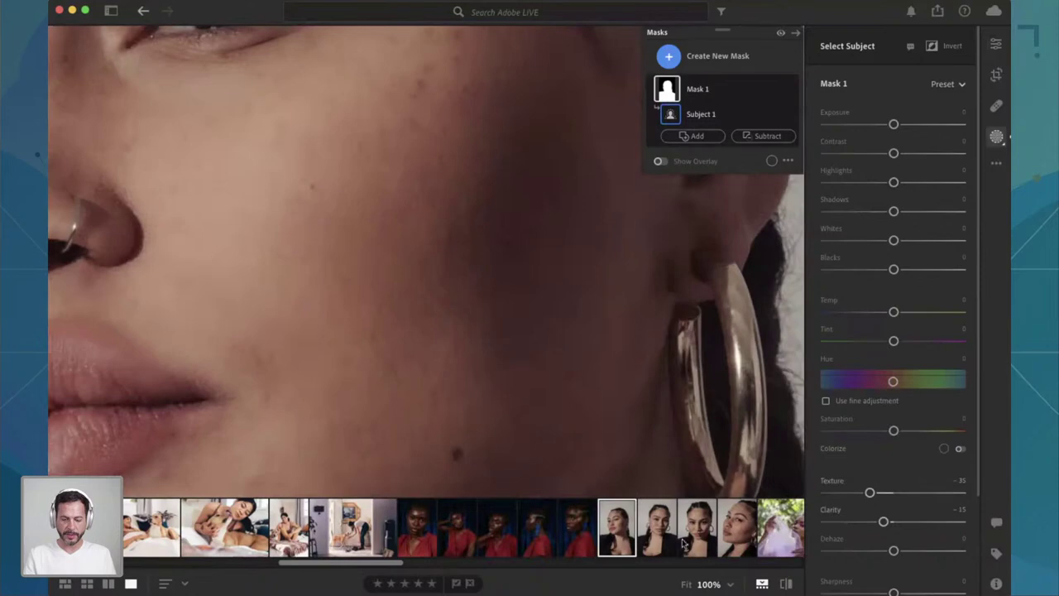
click(730, 584)
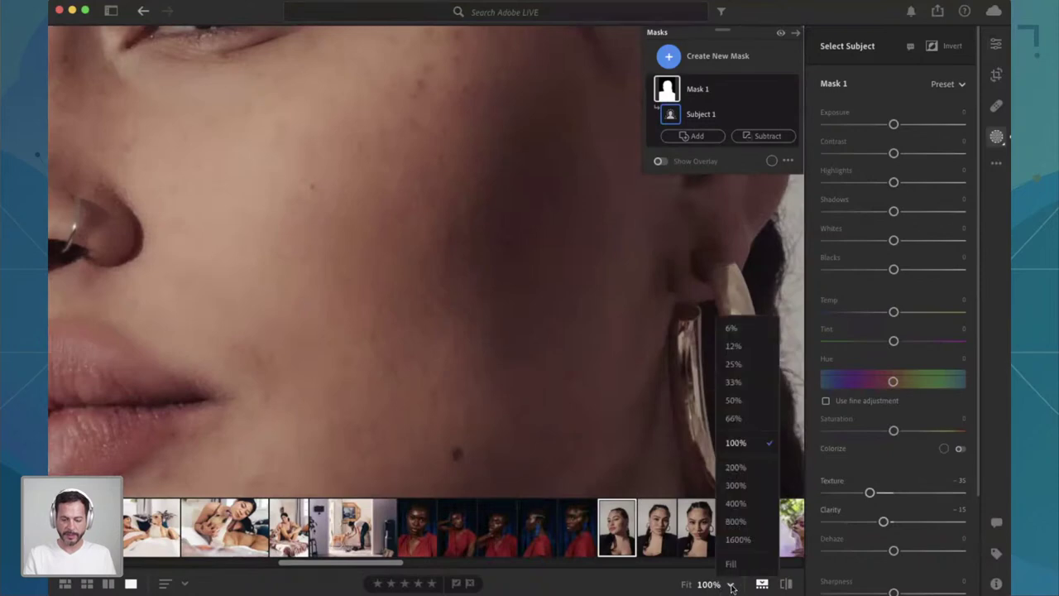
click(735, 419)
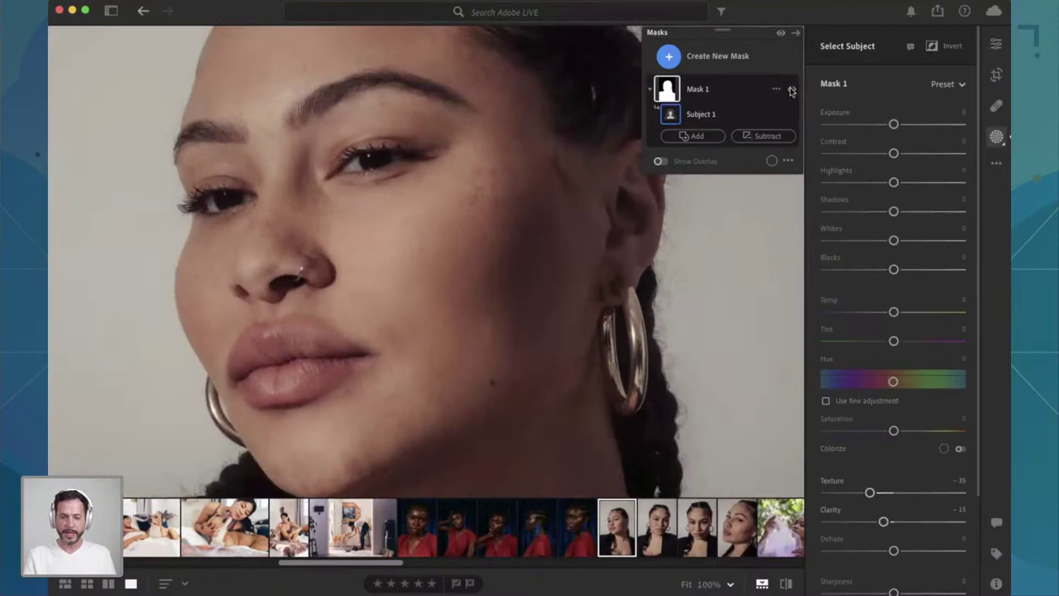
click(792, 90)
click(792, 90)
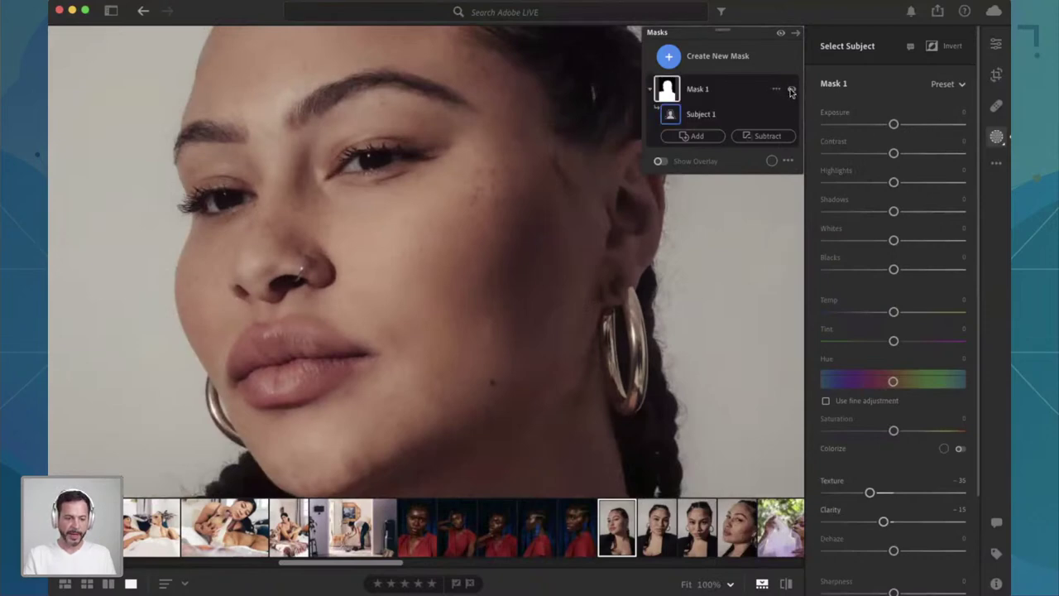
click(792, 90)
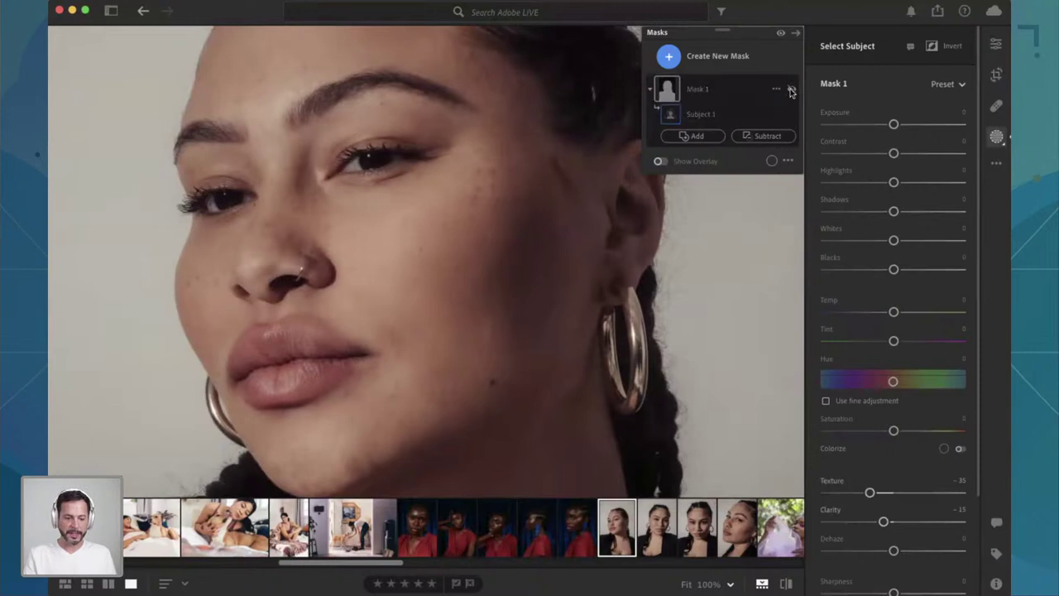
click(792, 90)
click(792, 91)
click(792, 91)
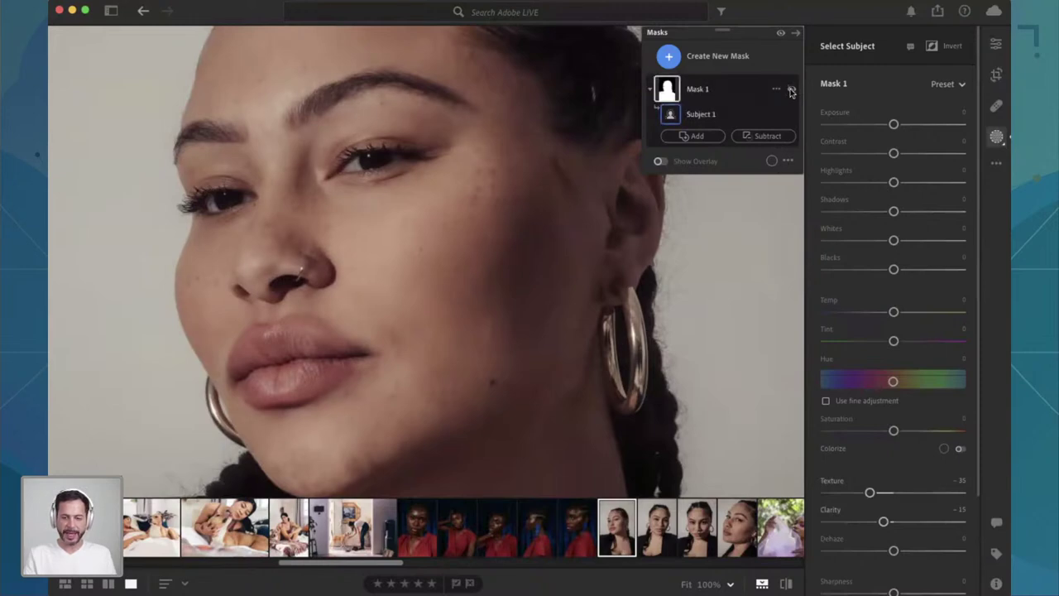
click(792, 90)
click(792, 90)
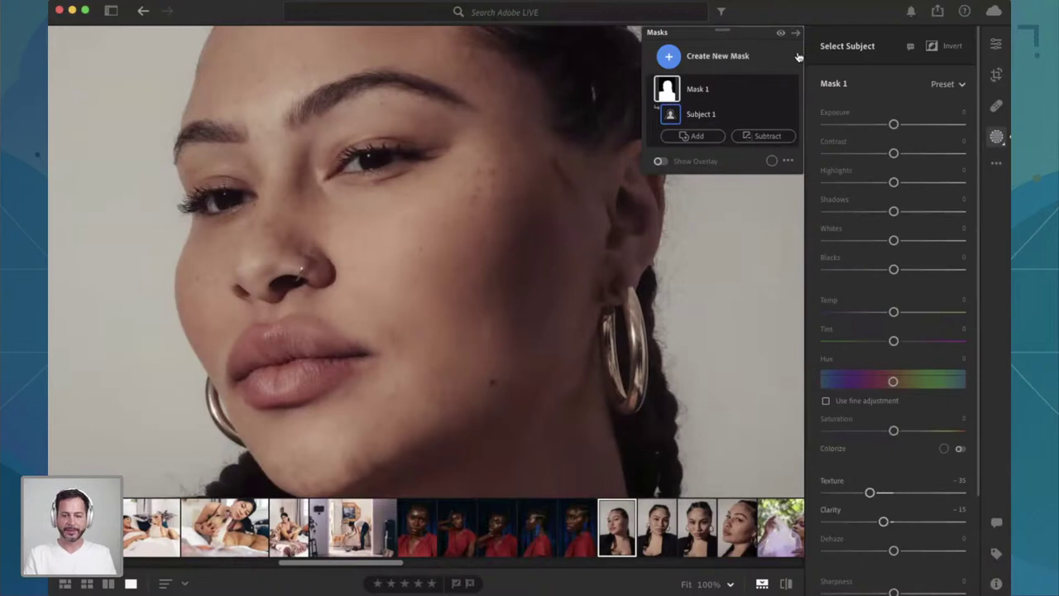
Step: Return to the photo grid and open the video clip of the woman with long dark hair for editing
key(g)
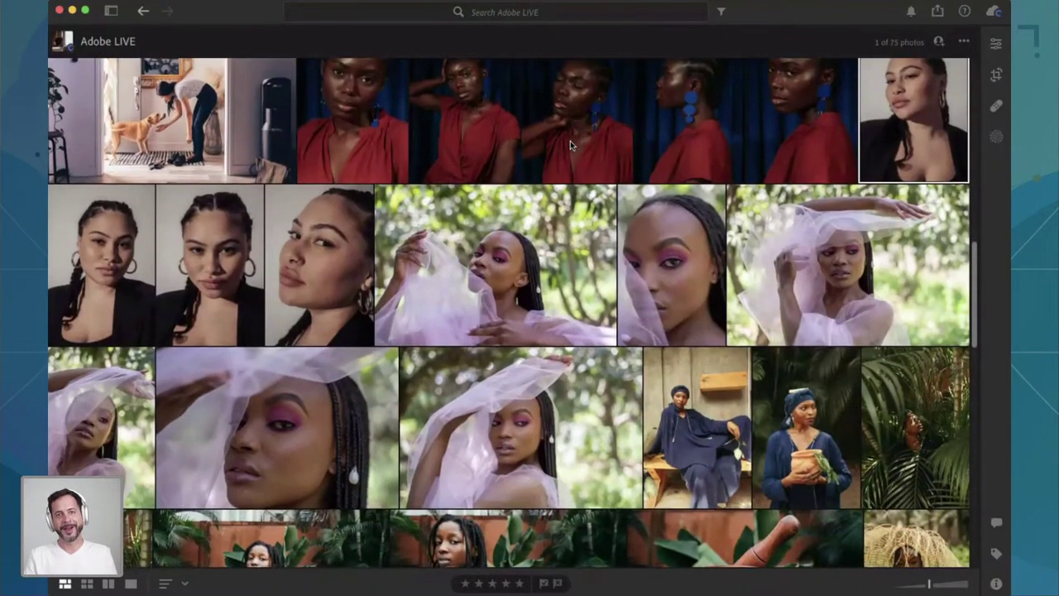
scroll(570, 142, down, 10)
scroll(570, 143, down, 5)
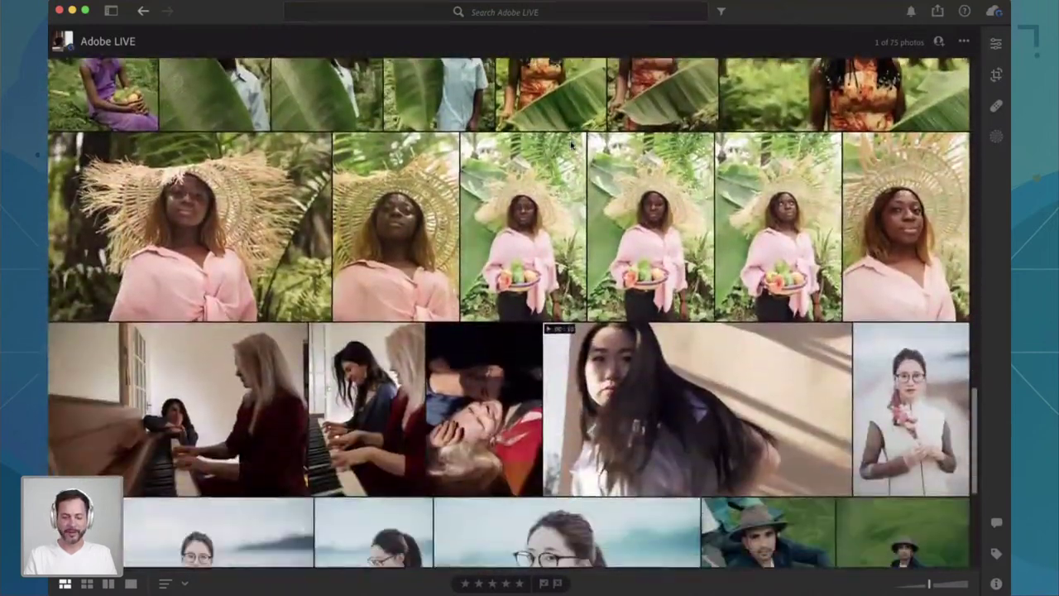
double_click(674, 339)
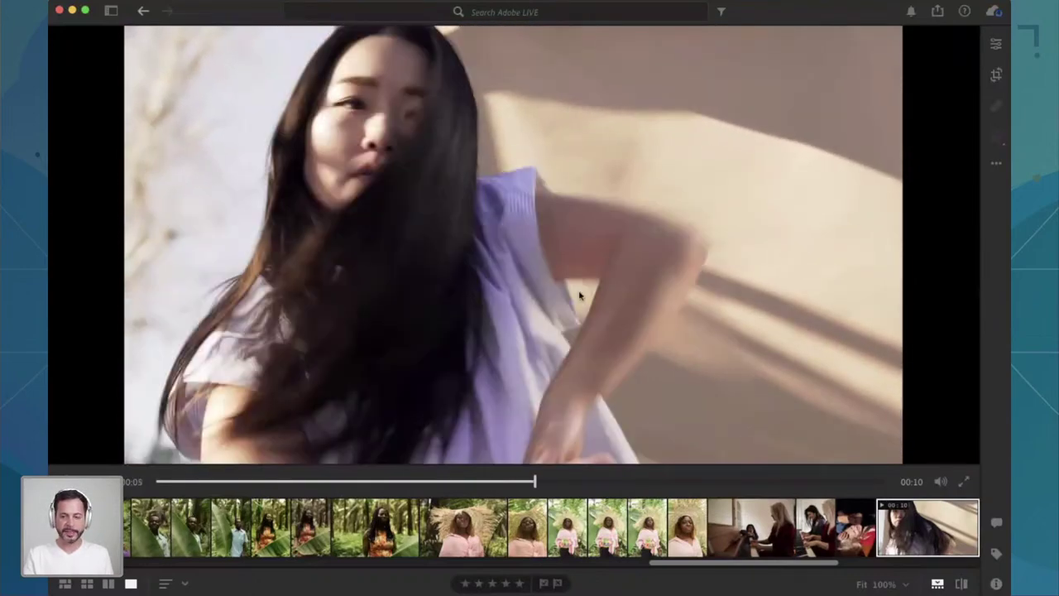
click(996, 45)
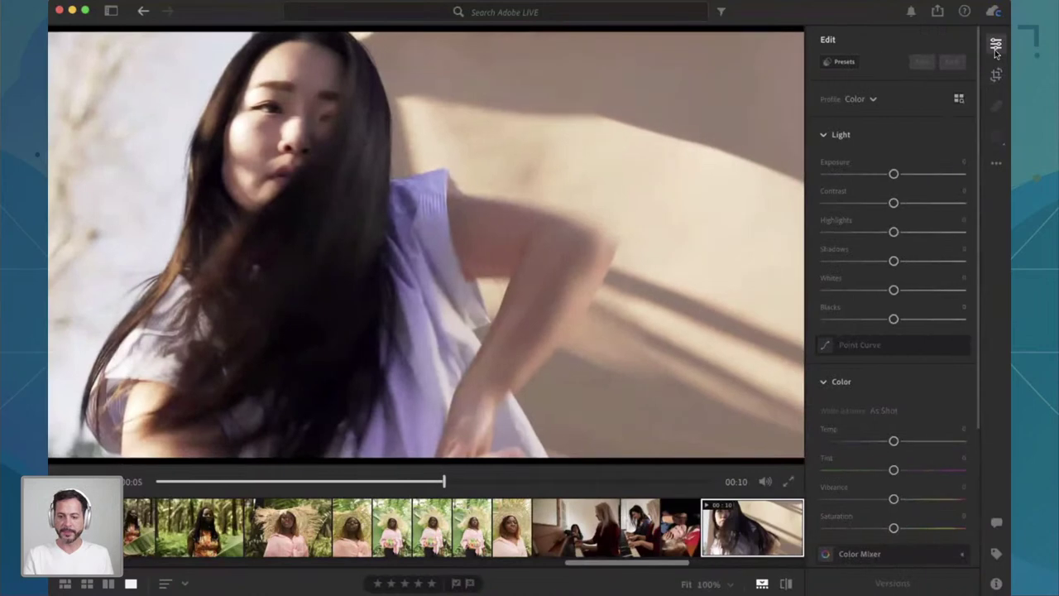
Step: Color-grade the video clip by tinting its shadows blue and its highlights orange, with highlight hue 17 and saturation 30
scroll(906, 158, down, 5)
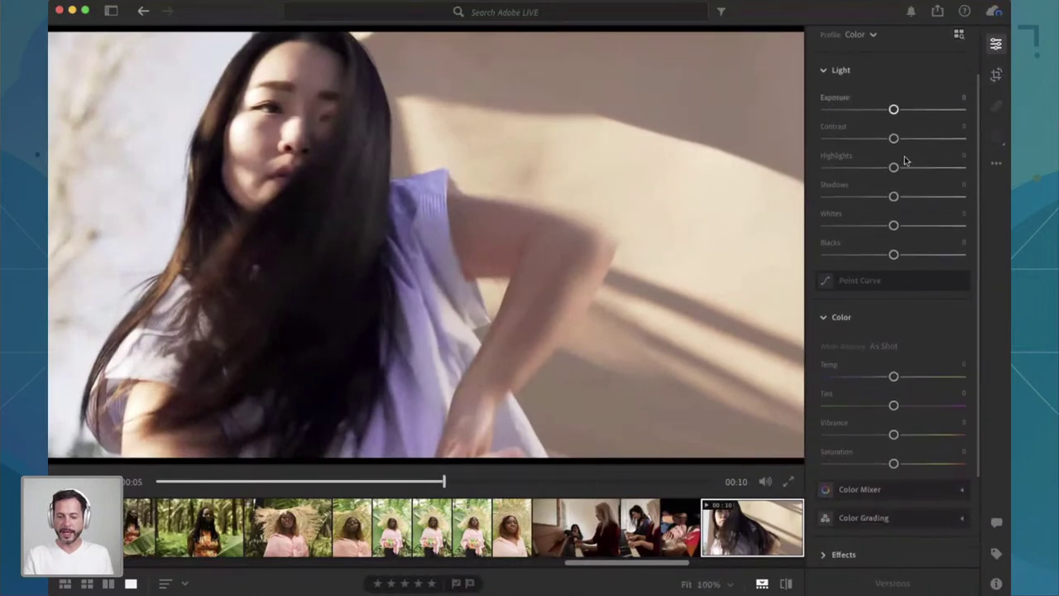
click(942, 401)
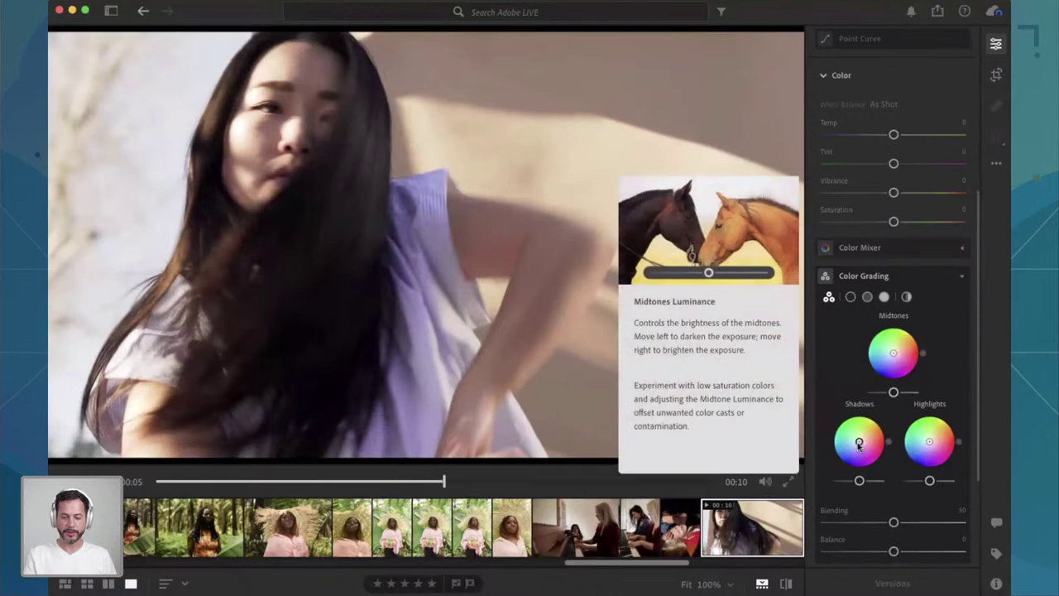
drag(859, 444, 855, 450)
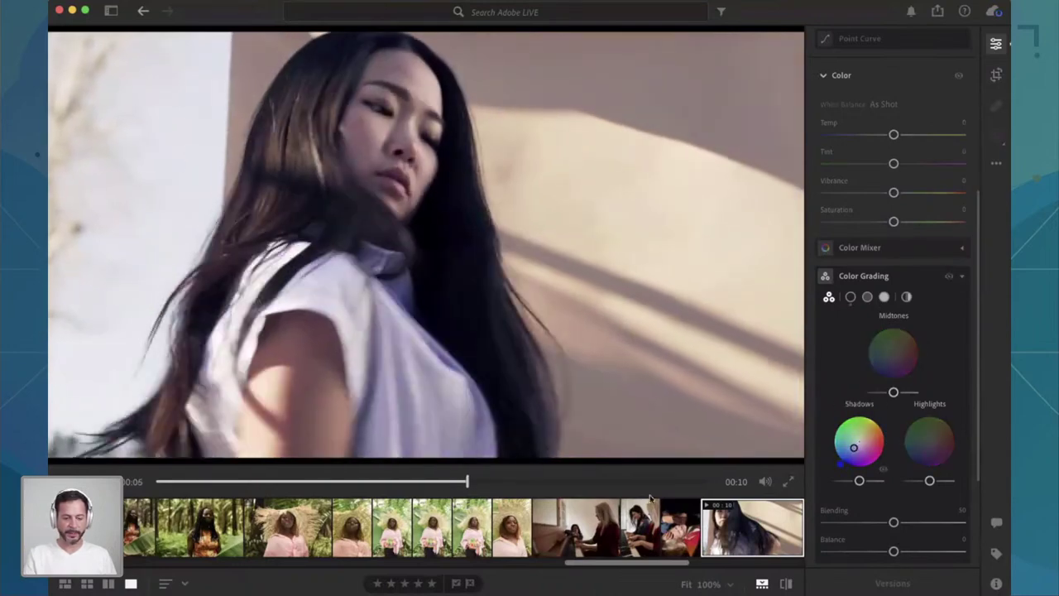
mouse_move(930, 441)
mouse_down()
mouse_move(925, 421)
mouse_move(955, 452)
mouse_move(936, 459)
mouse_move(935, 439)
mouse_up()
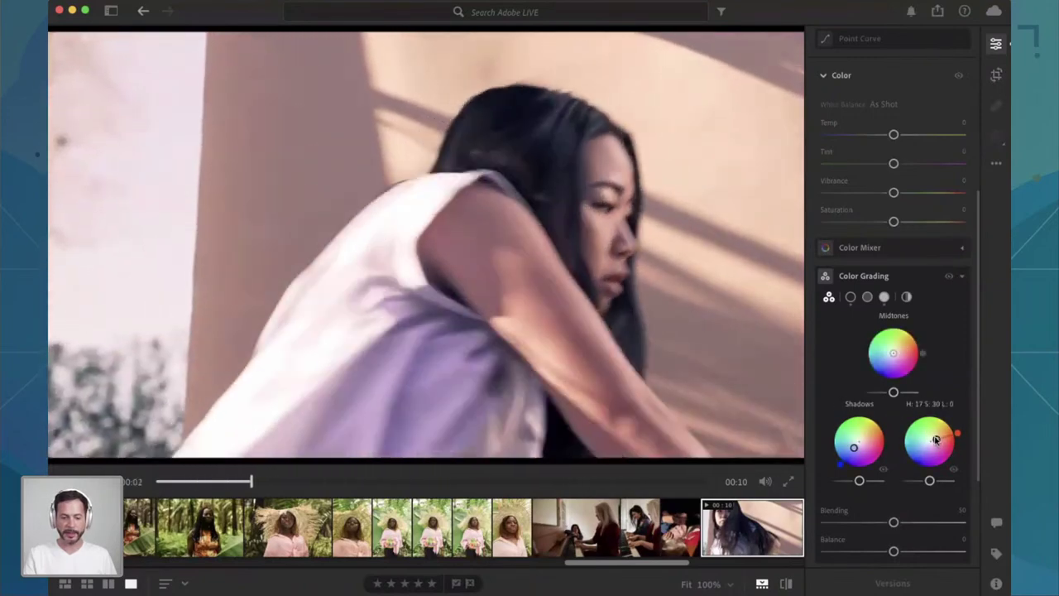
Step: Shift the clip's highlight tint to yellow, tint its midtones a subtle magenta-red, and set the color grading blending to 13
mouse_move(935, 440)
mouse_down()
mouse_move(936, 422)
mouse_move(935, 431)
mouse_up()
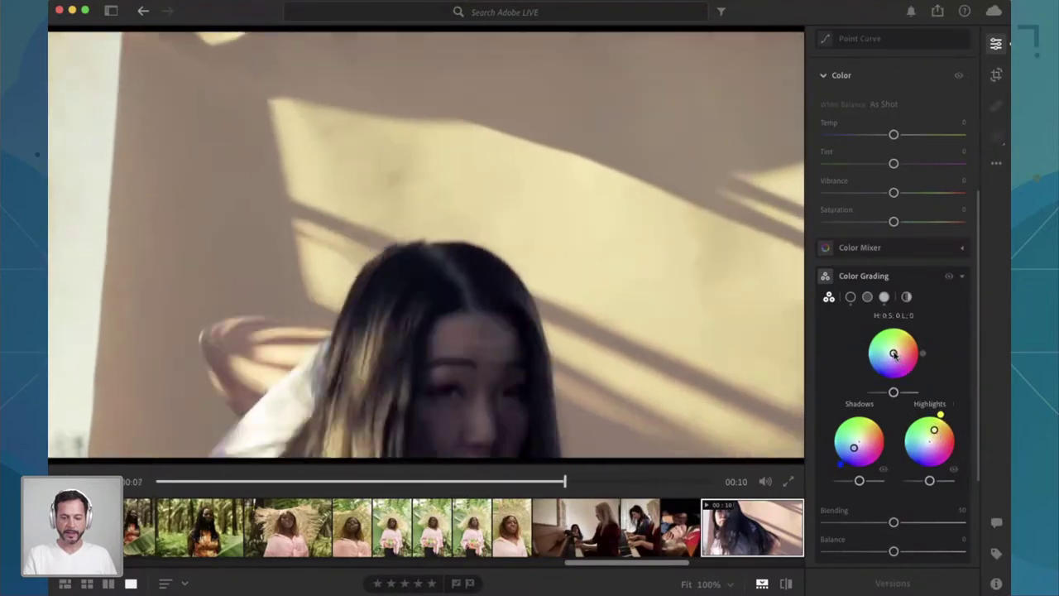
drag(894, 352, 897, 355)
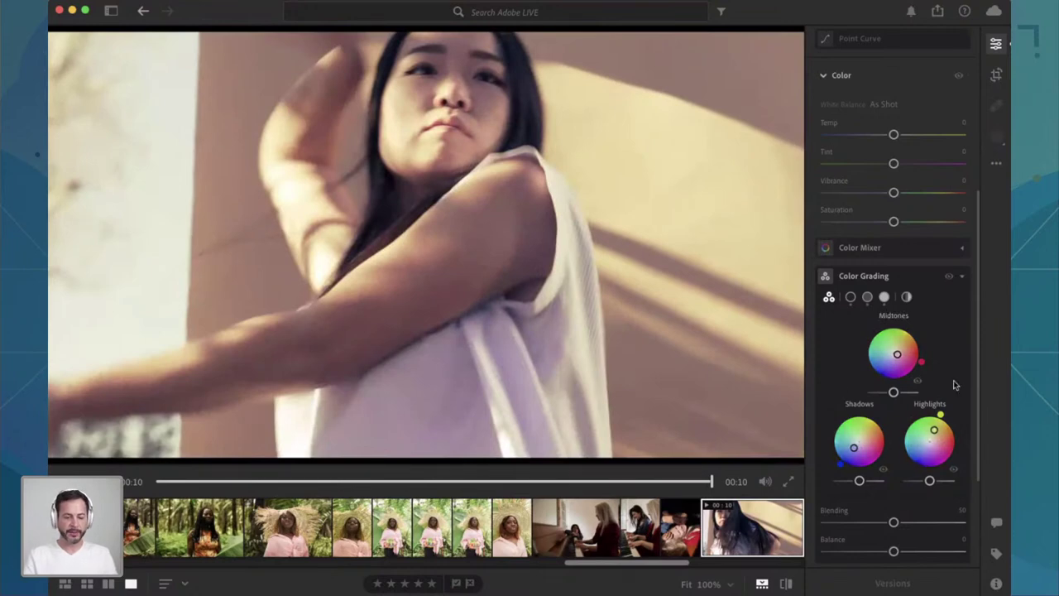
scroll(923, 316, down, 2)
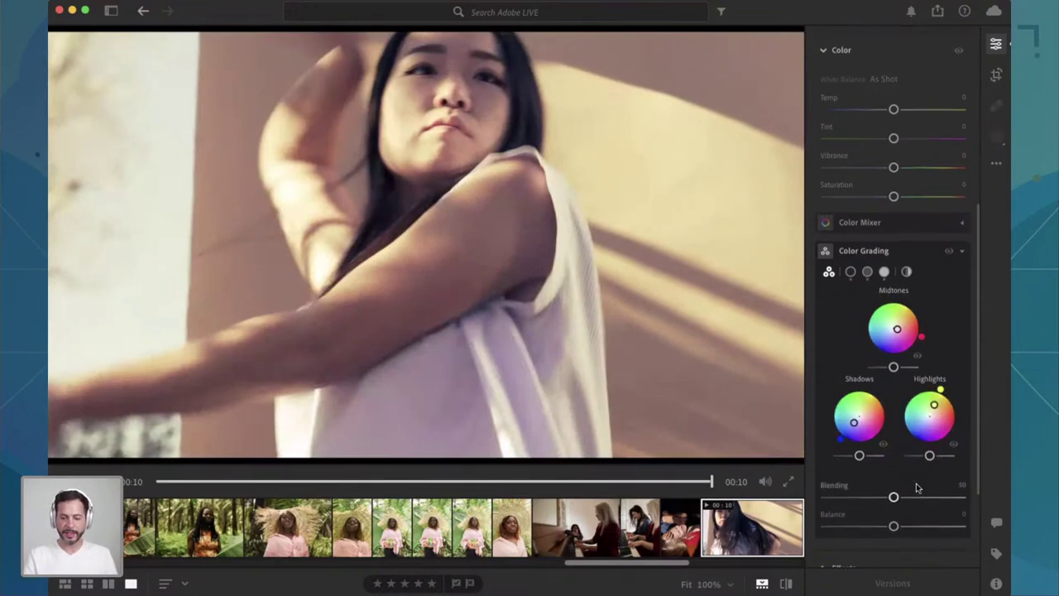
drag(893, 497, 843, 499)
key(space)
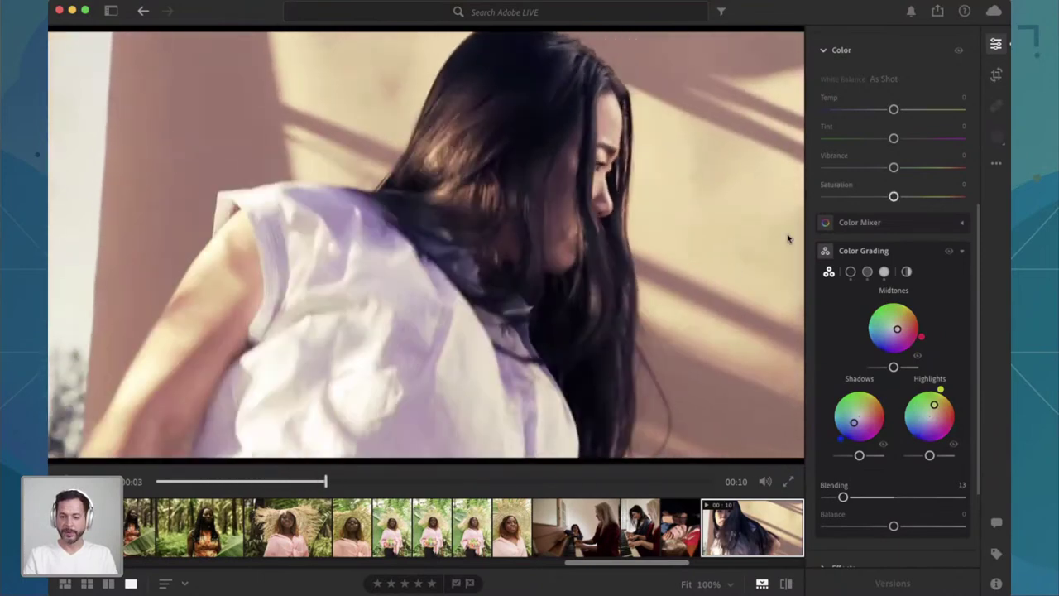
Step: Trim the end of the video clip so that it stops at about 7 seconds
scroll(868, 168, up, 5)
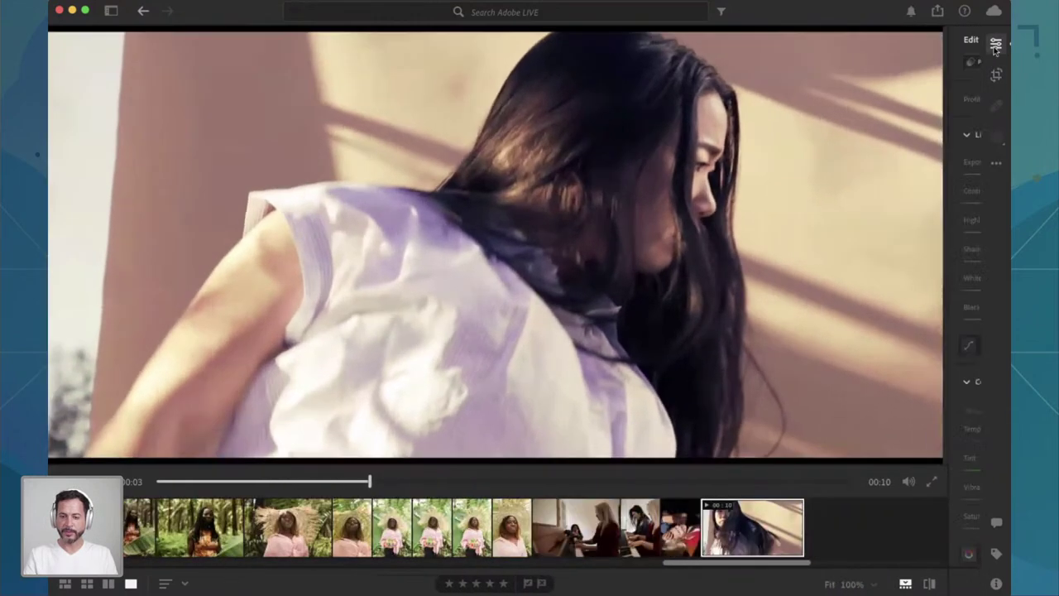
click(997, 74)
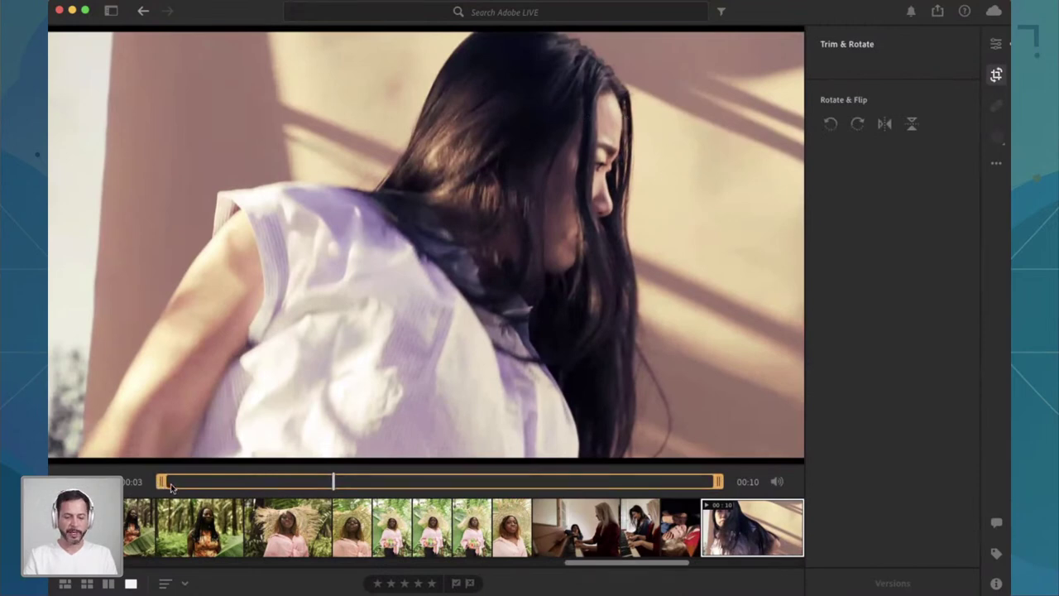
drag(717, 482, 569, 482)
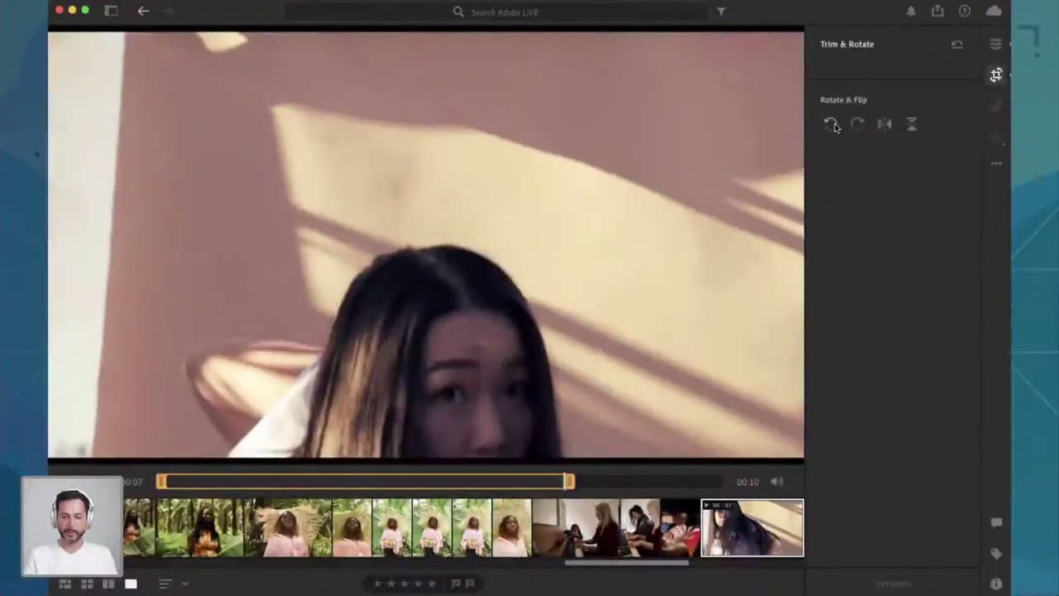
Step: Try flipping the clip horizontally and vertically, reversing each flip, and play the trimmed clip
click(884, 124)
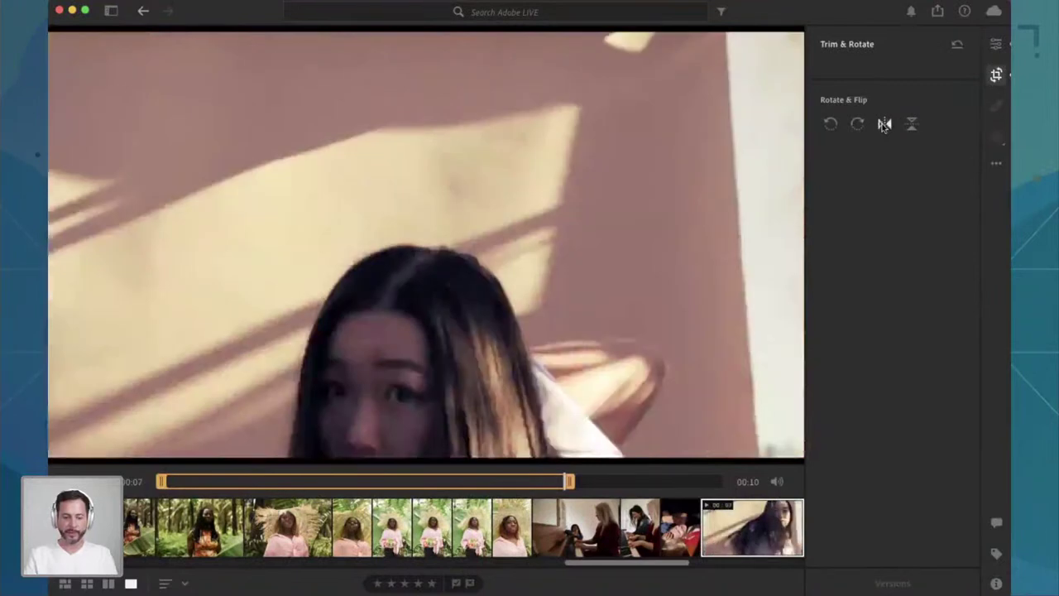
click(884, 125)
click(911, 125)
click(911, 124)
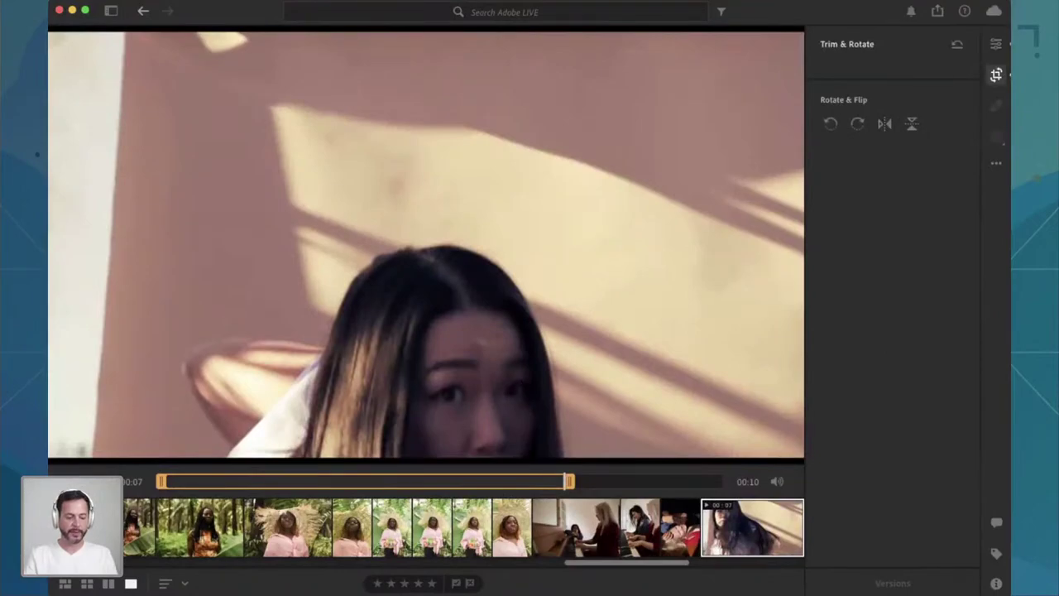
key(space)
Step: Open the close portrait of the man behind the large leaf and apply the Adaptive: Subject preset Glow at amount 63
scroll(353, 534, left, 5)
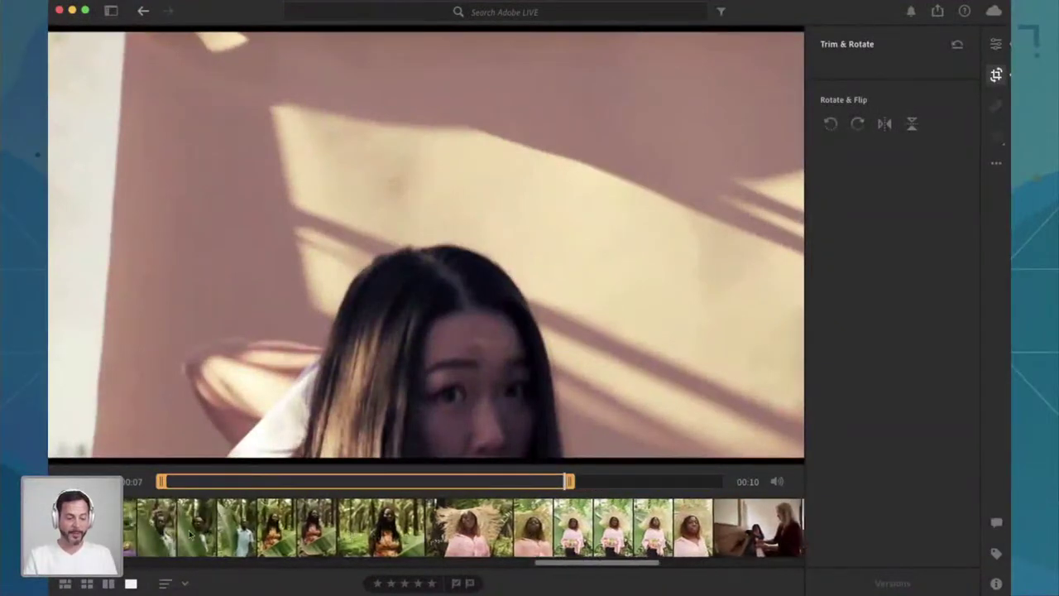
click(164, 534)
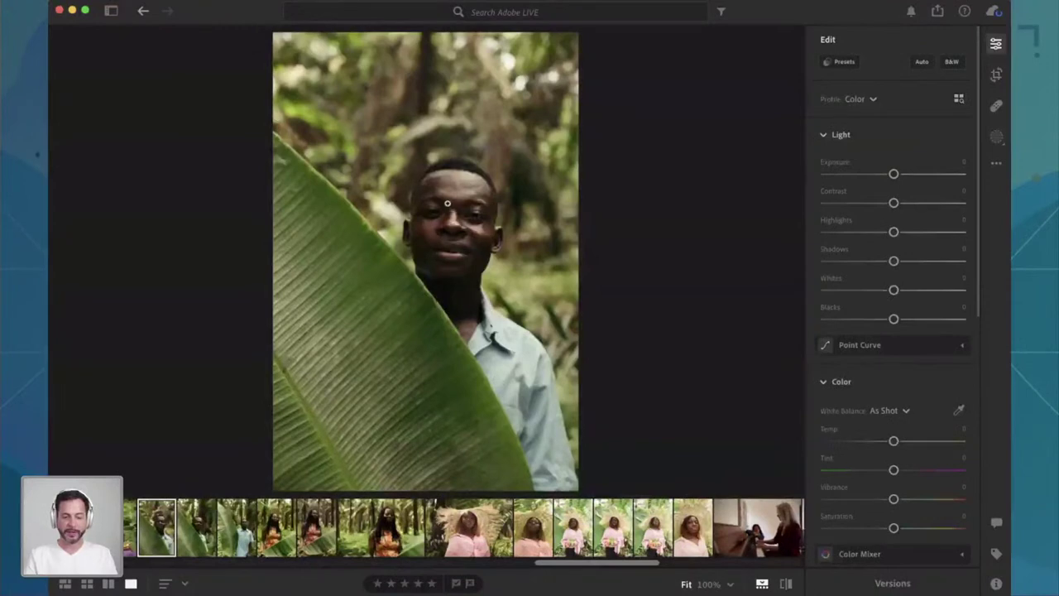
click(844, 63)
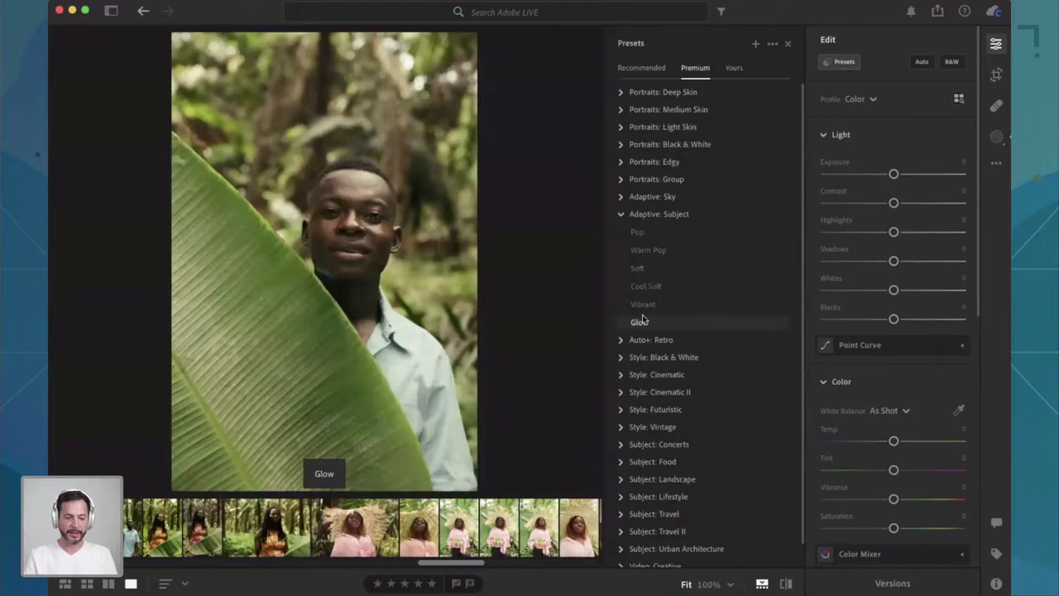
click(642, 321)
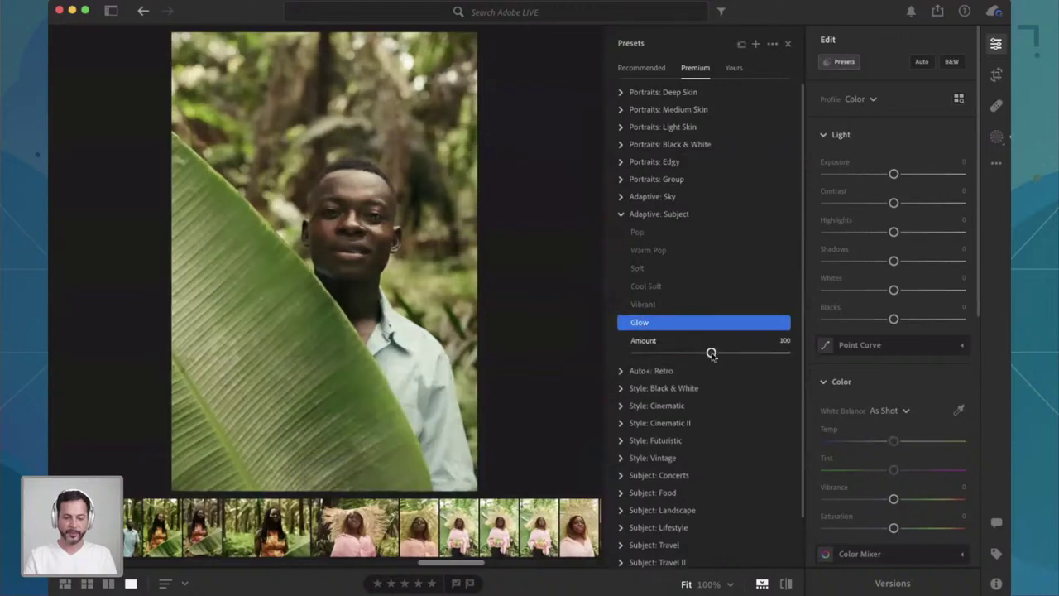
drag(711, 353, 683, 355)
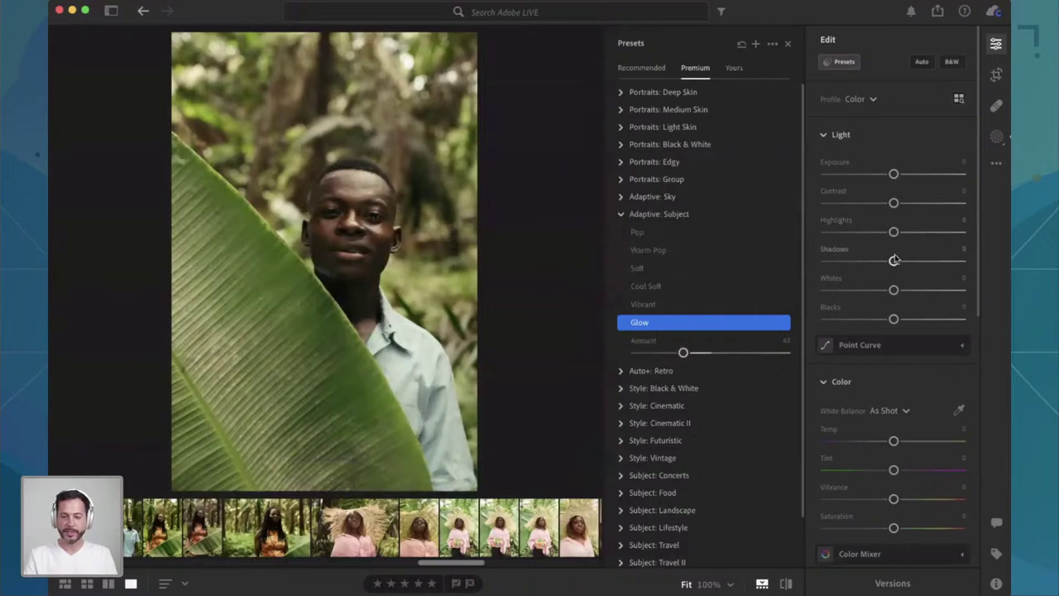
Step: Raise the leaf portrait's shadows to +27 and its contrast to +20
drag(894, 261, 911, 262)
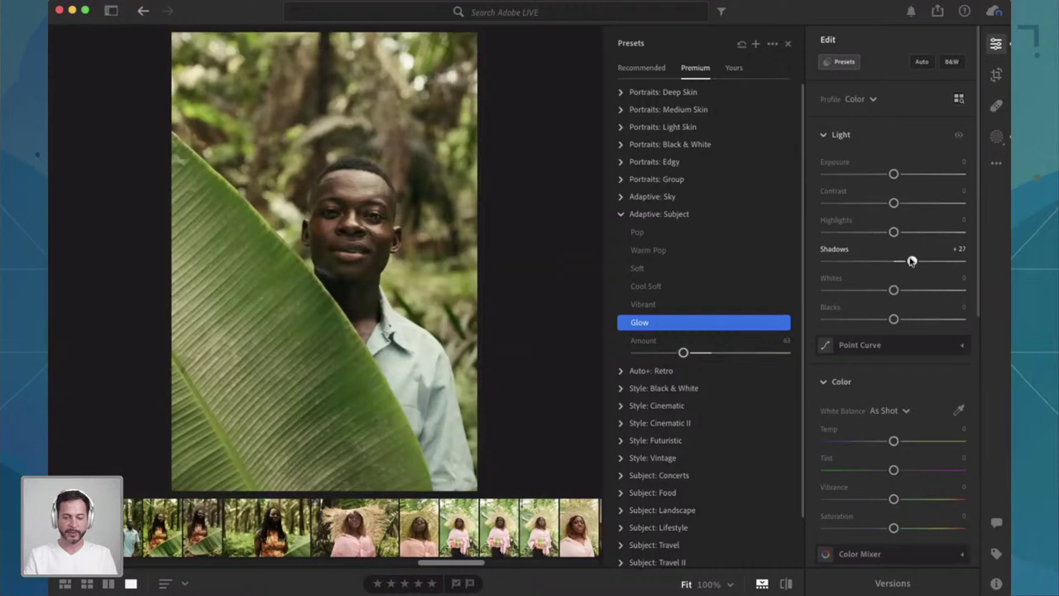
drag(894, 205, 910, 206)
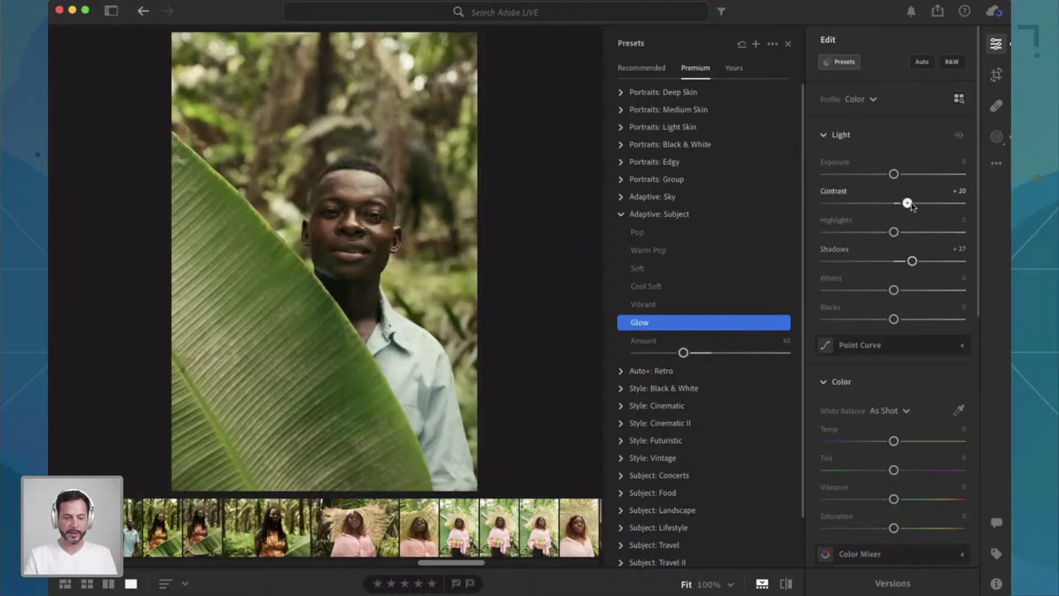
Step: Darken the leaf portrait's background with a new inverted subject mask at exposure -0.64, and return to the photo grid
click(997, 137)
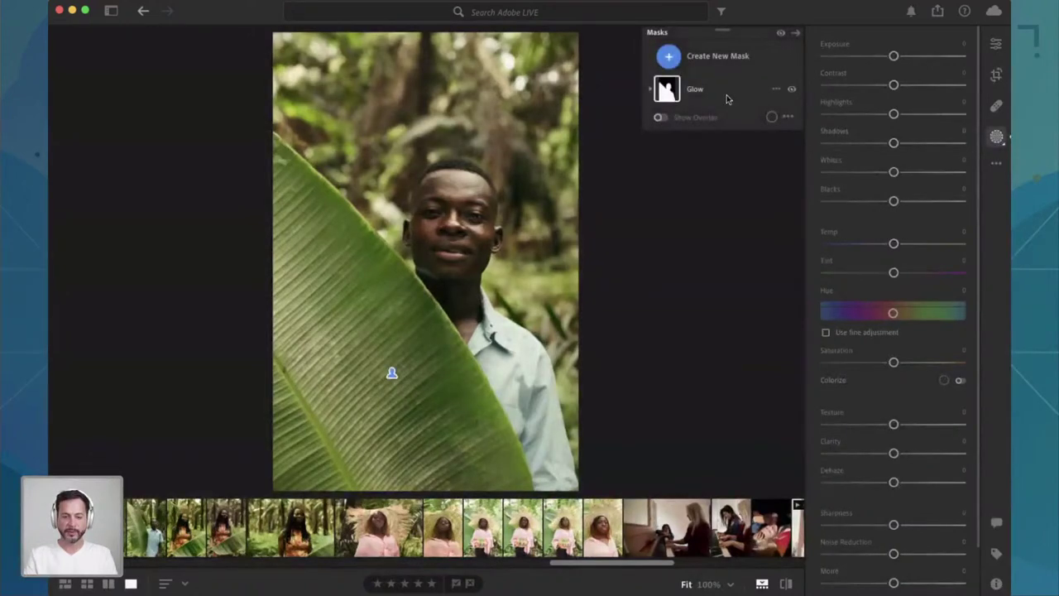
mouse_move(678, 98)
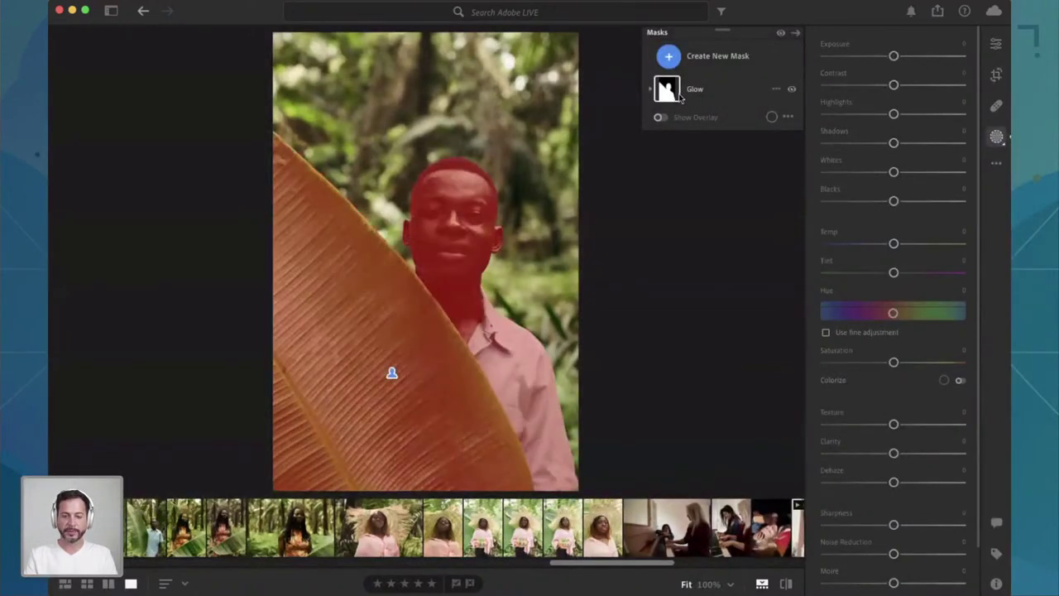
click(715, 61)
click(723, 104)
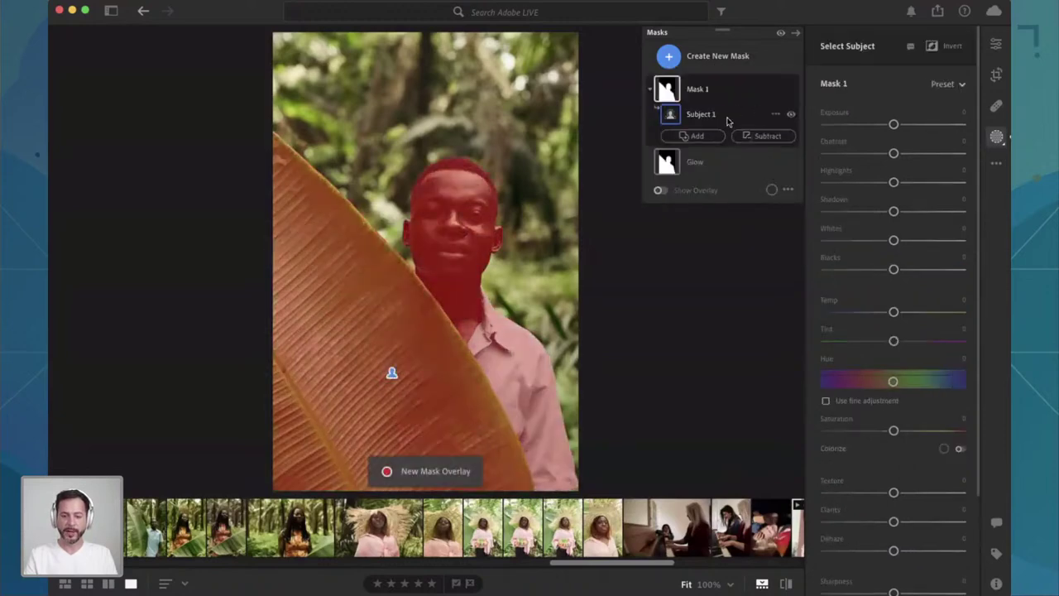
right_click(773, 90)
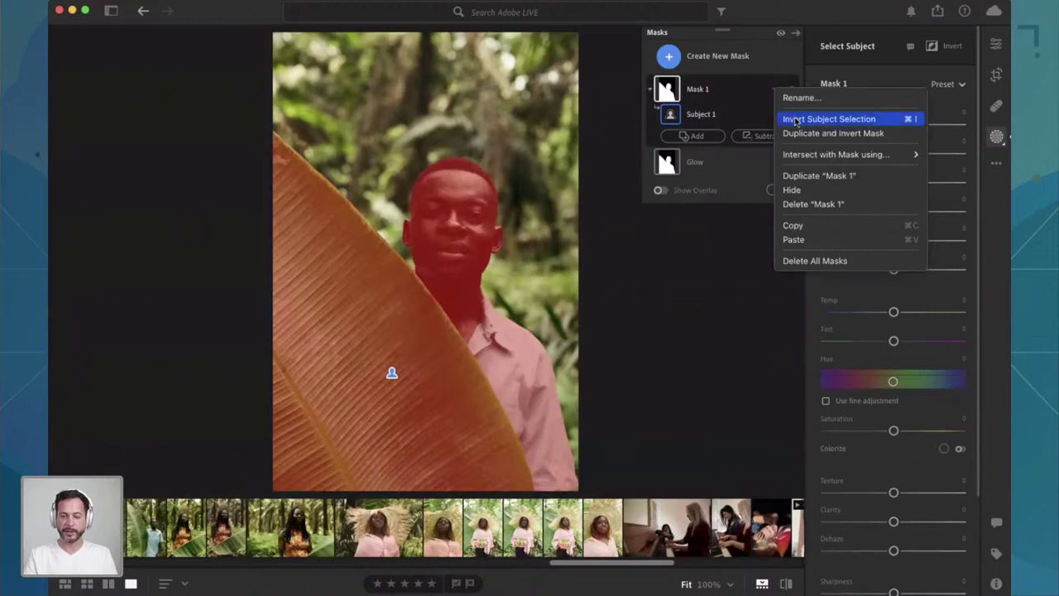
click(796, 122)
drag(894, 124, 884, 124)
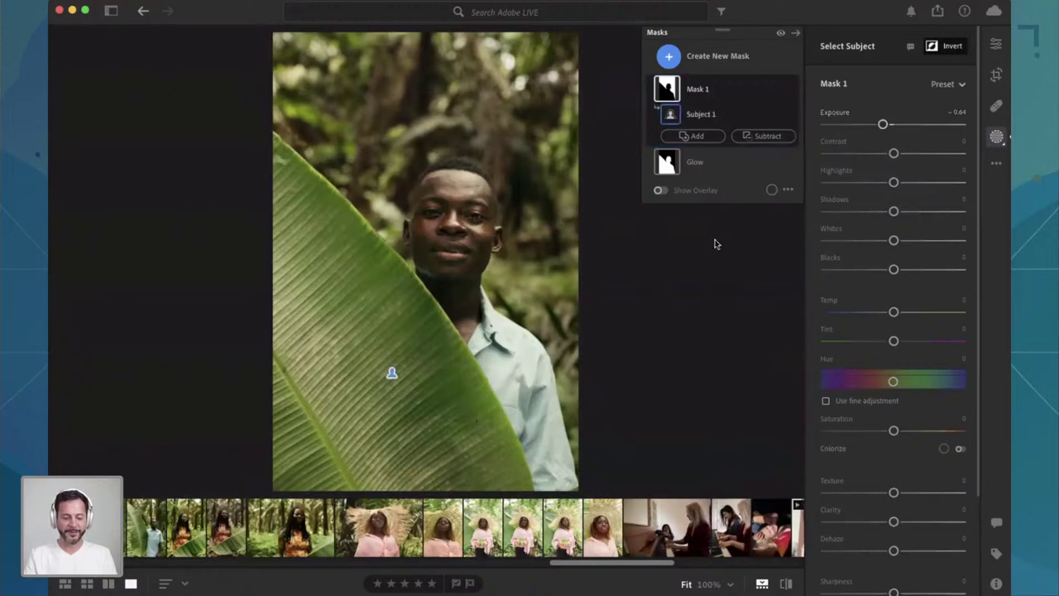
key(g)
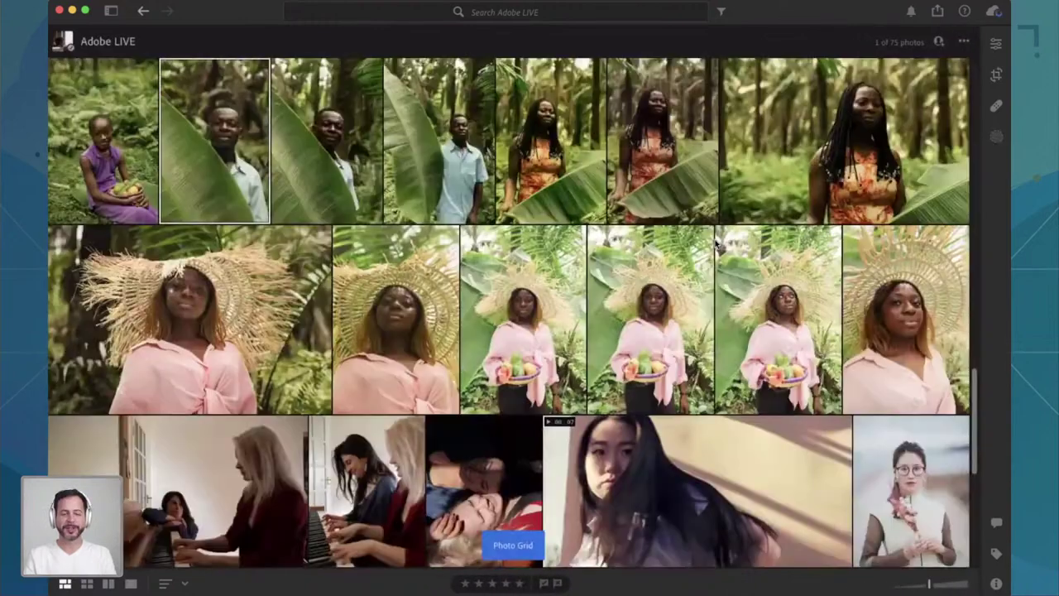